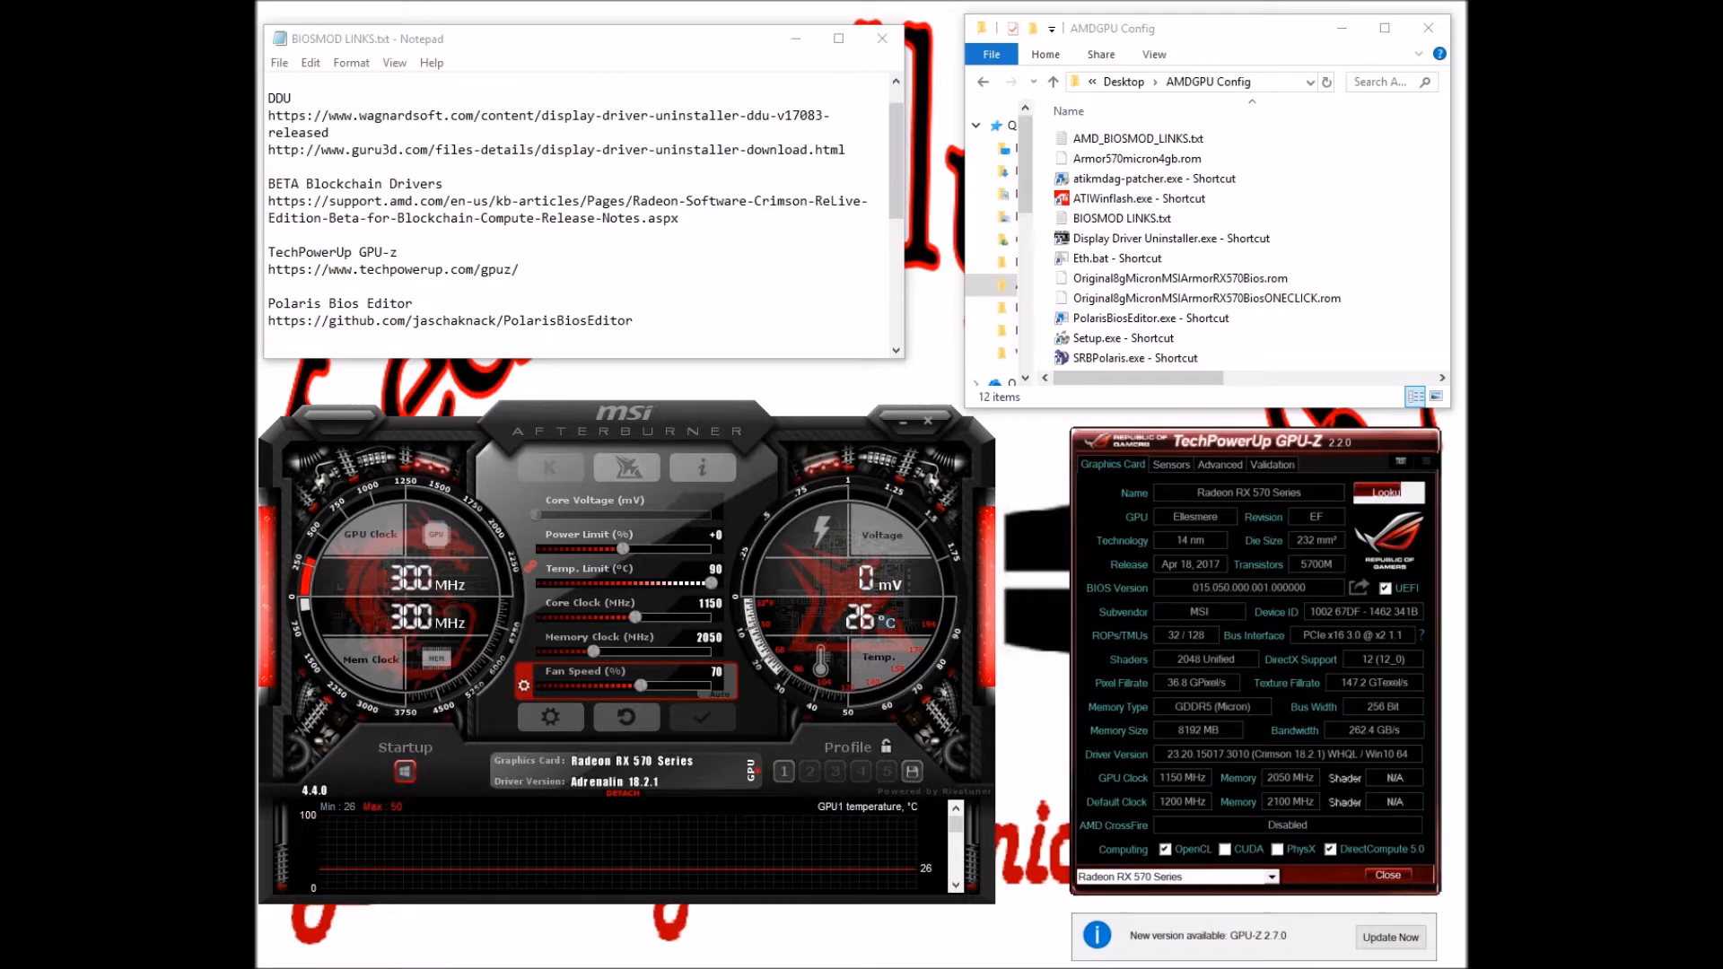
# Launch DDU, centre its window, and scroll the log to the detected Radeon RX 570 Series
pyautogui.doubleClick(1087, 239)
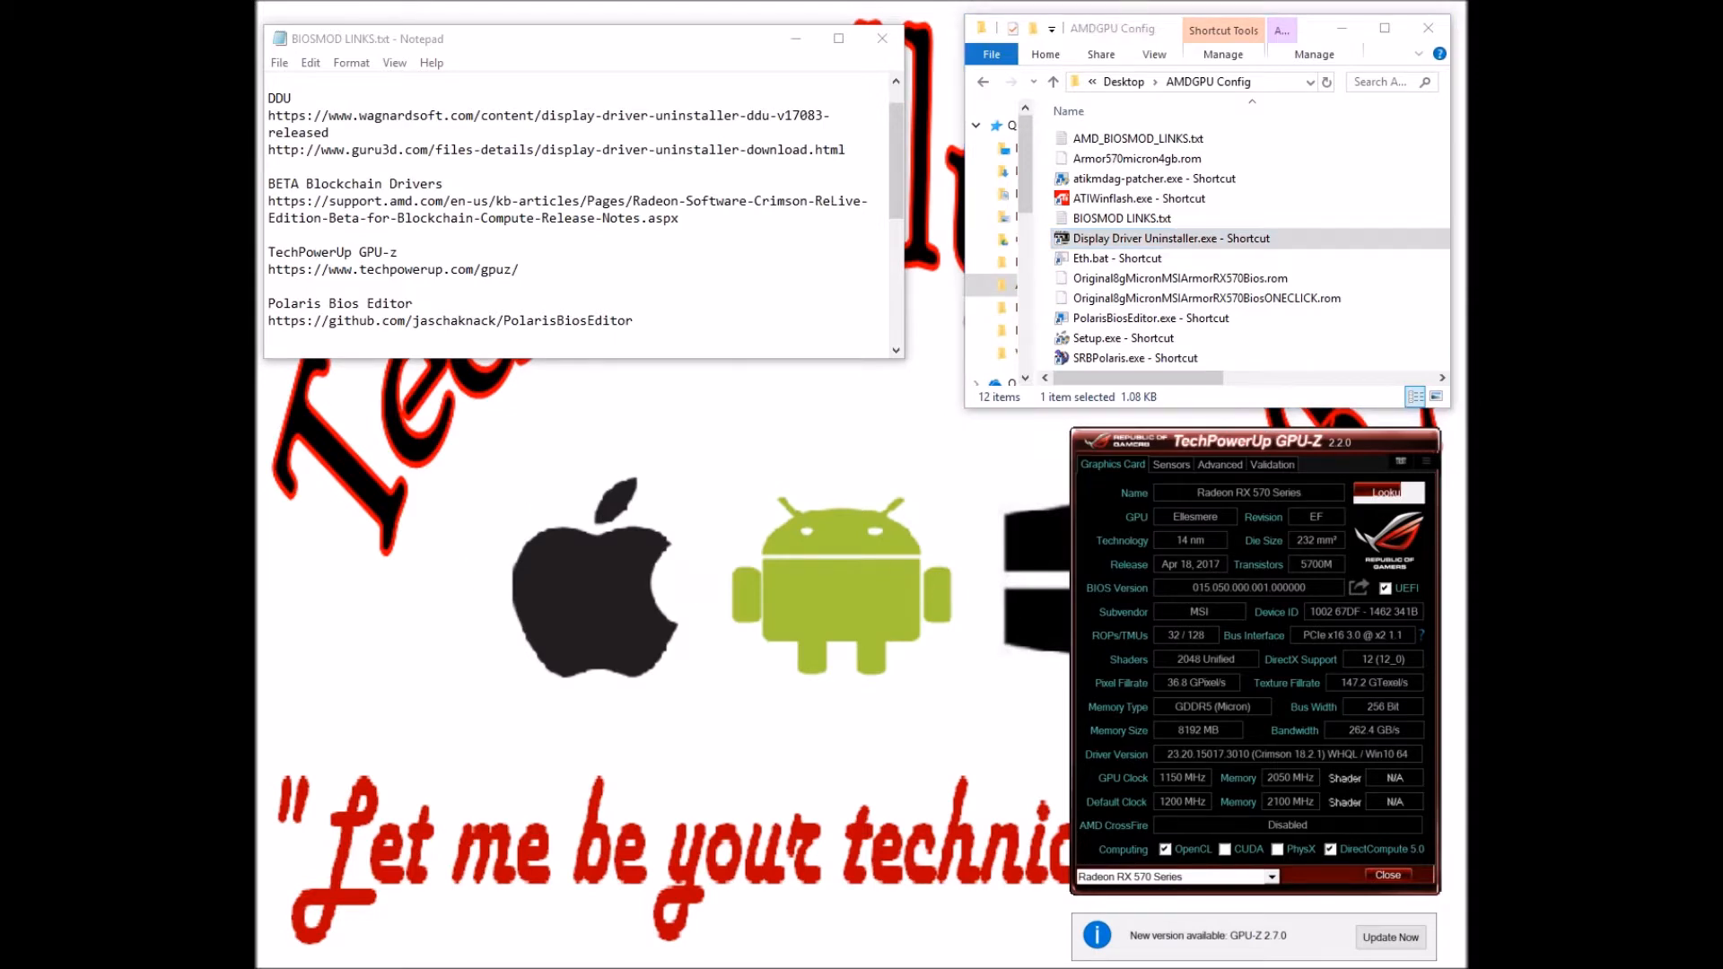
pyautogui.moveTo(1185, 224); pyautogui.dragTo(739, 398)
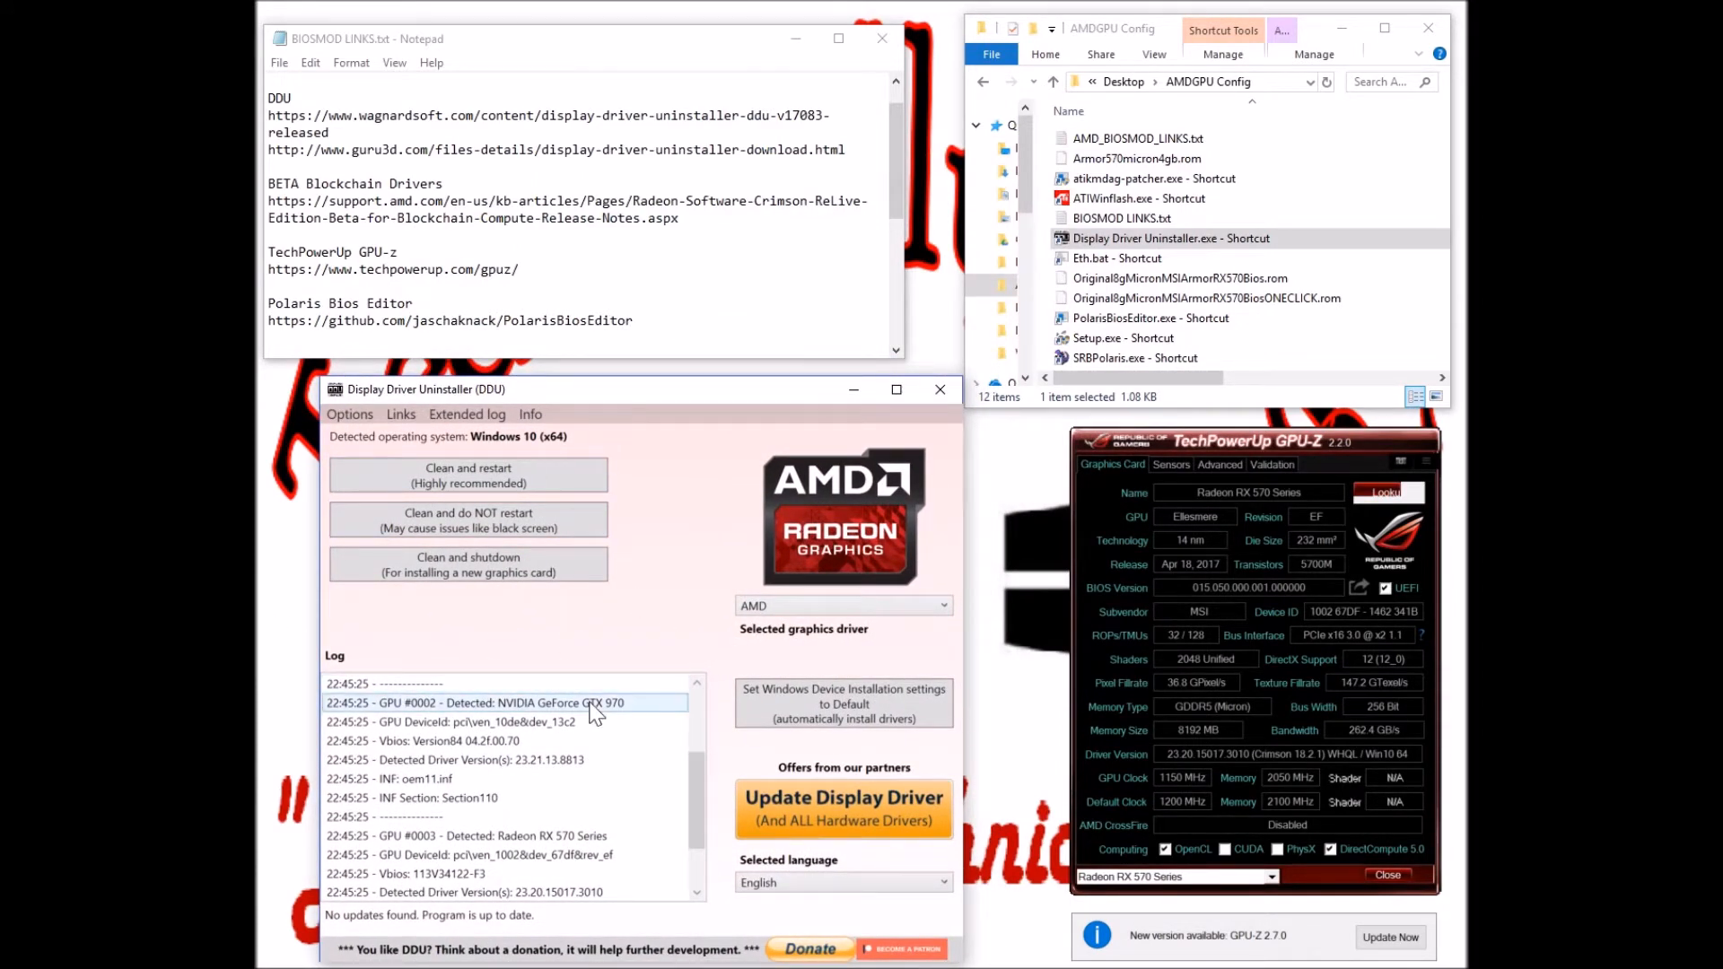
pyautogui.moveTo(693, 784); pyautogui.dragTo(690, 709)
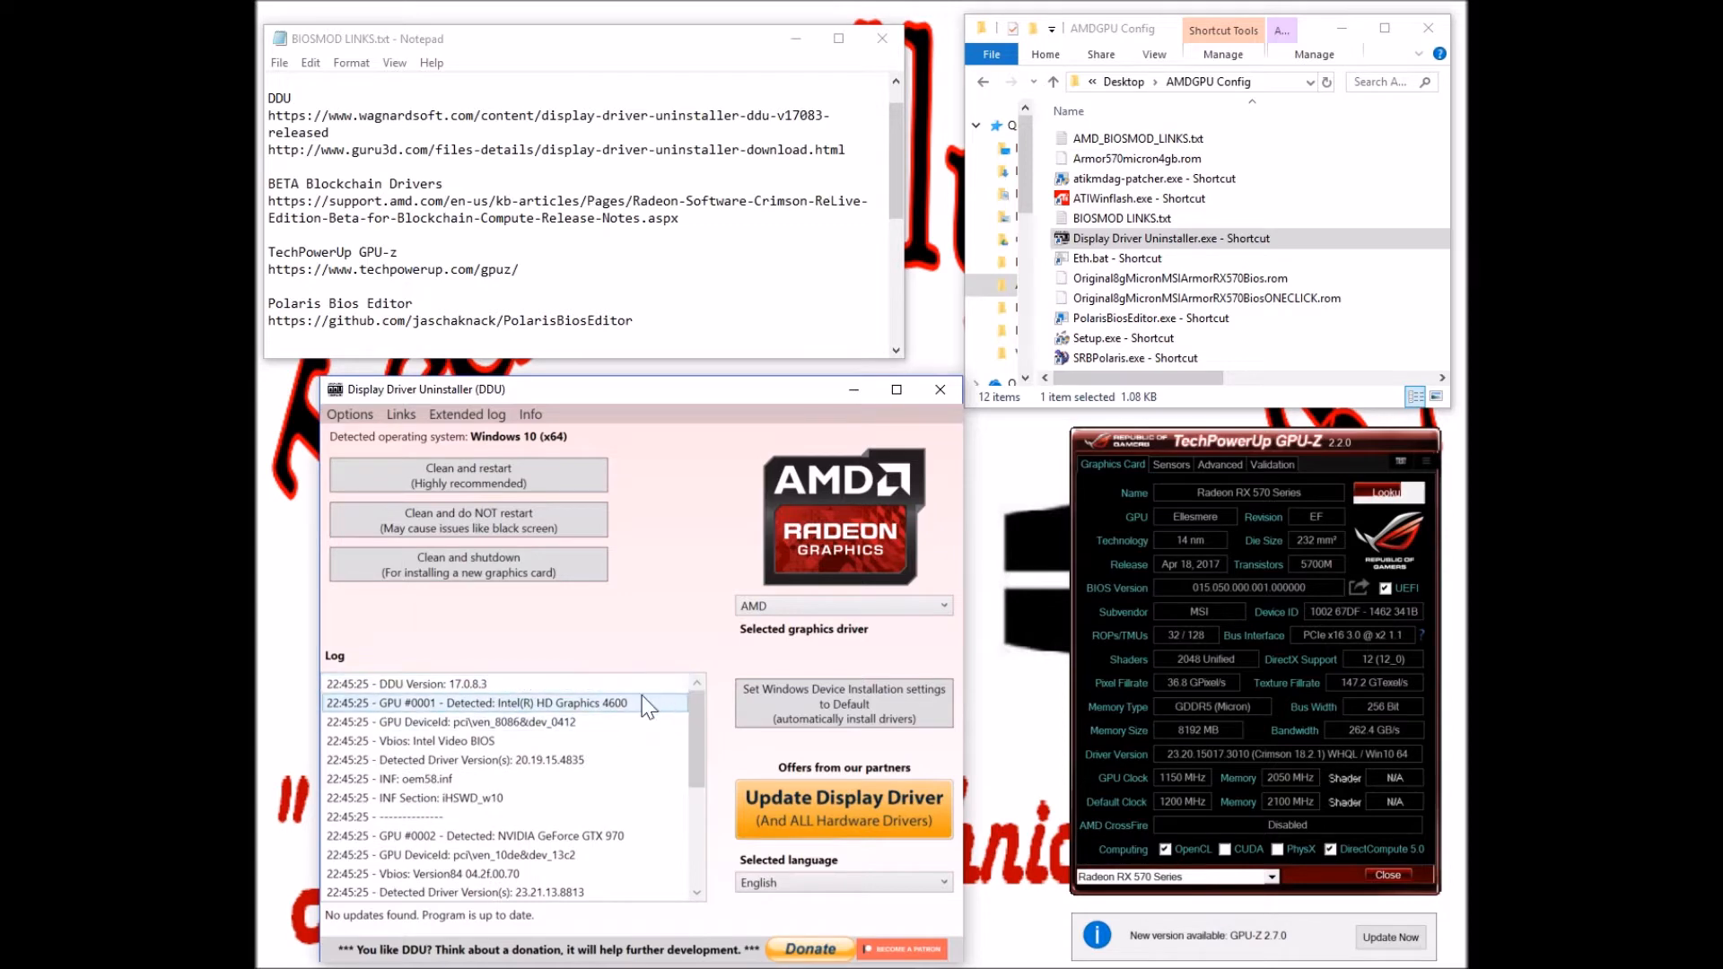
pyautogui.moveTo(695, 739); pyautogui.dragTo(696, 790)
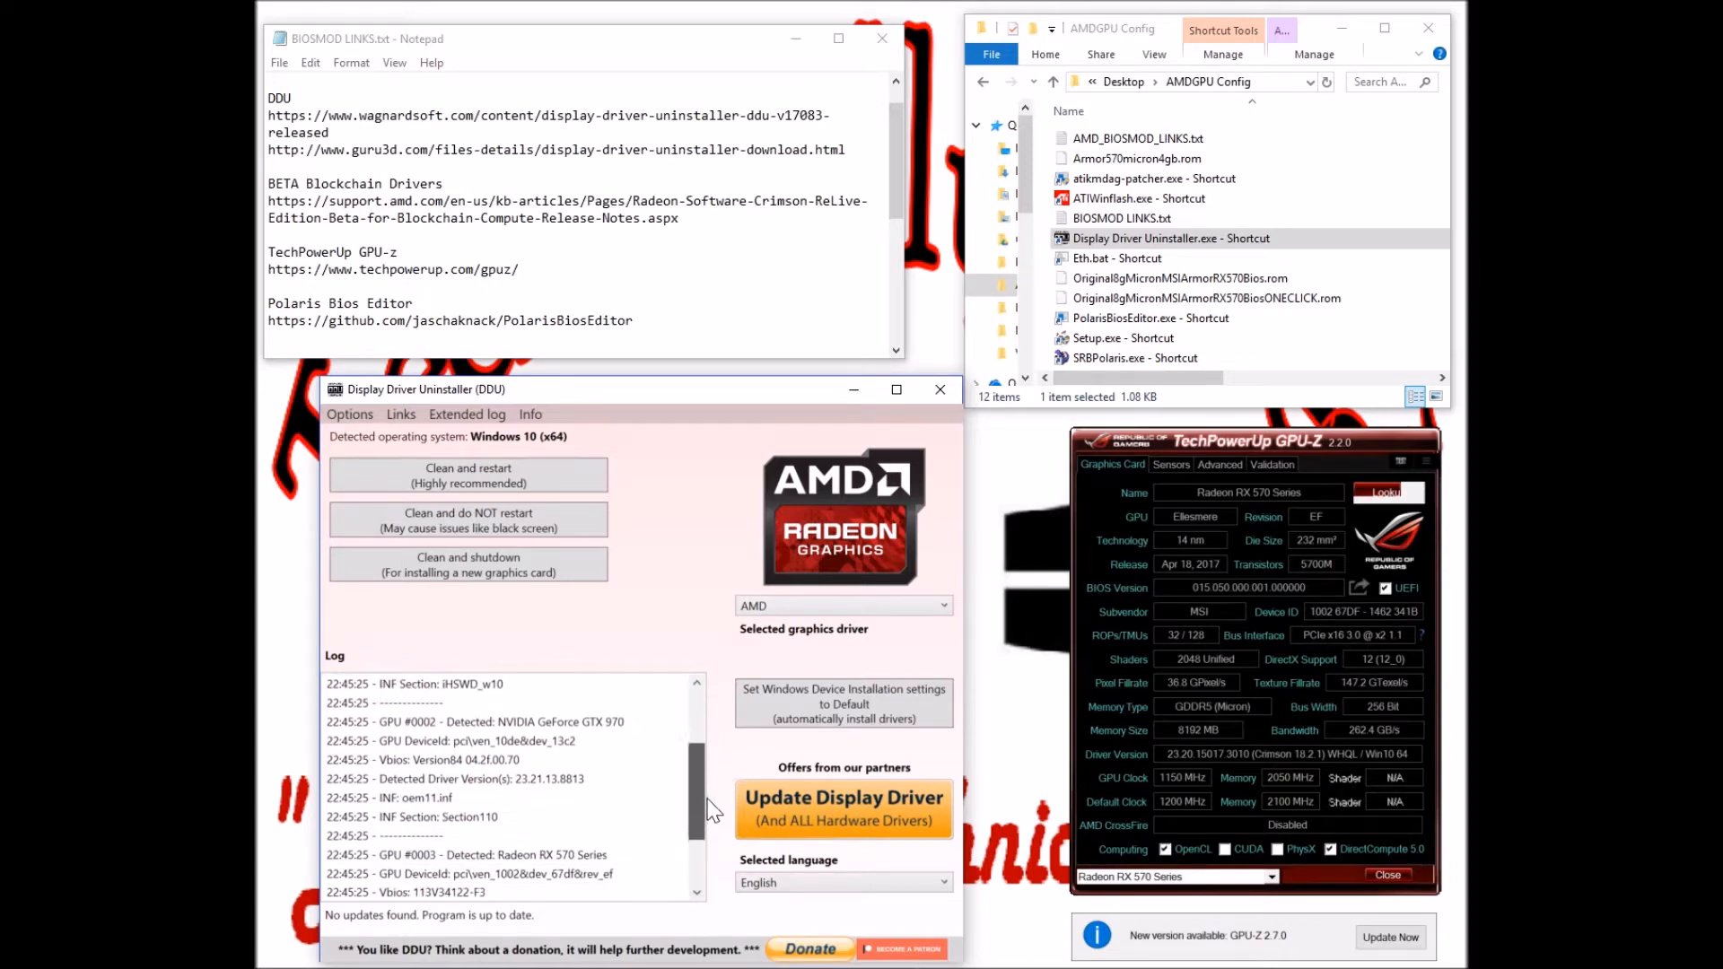
pyautogui.moveTo(696, 771); pyautogui.dragTo(698, 835)
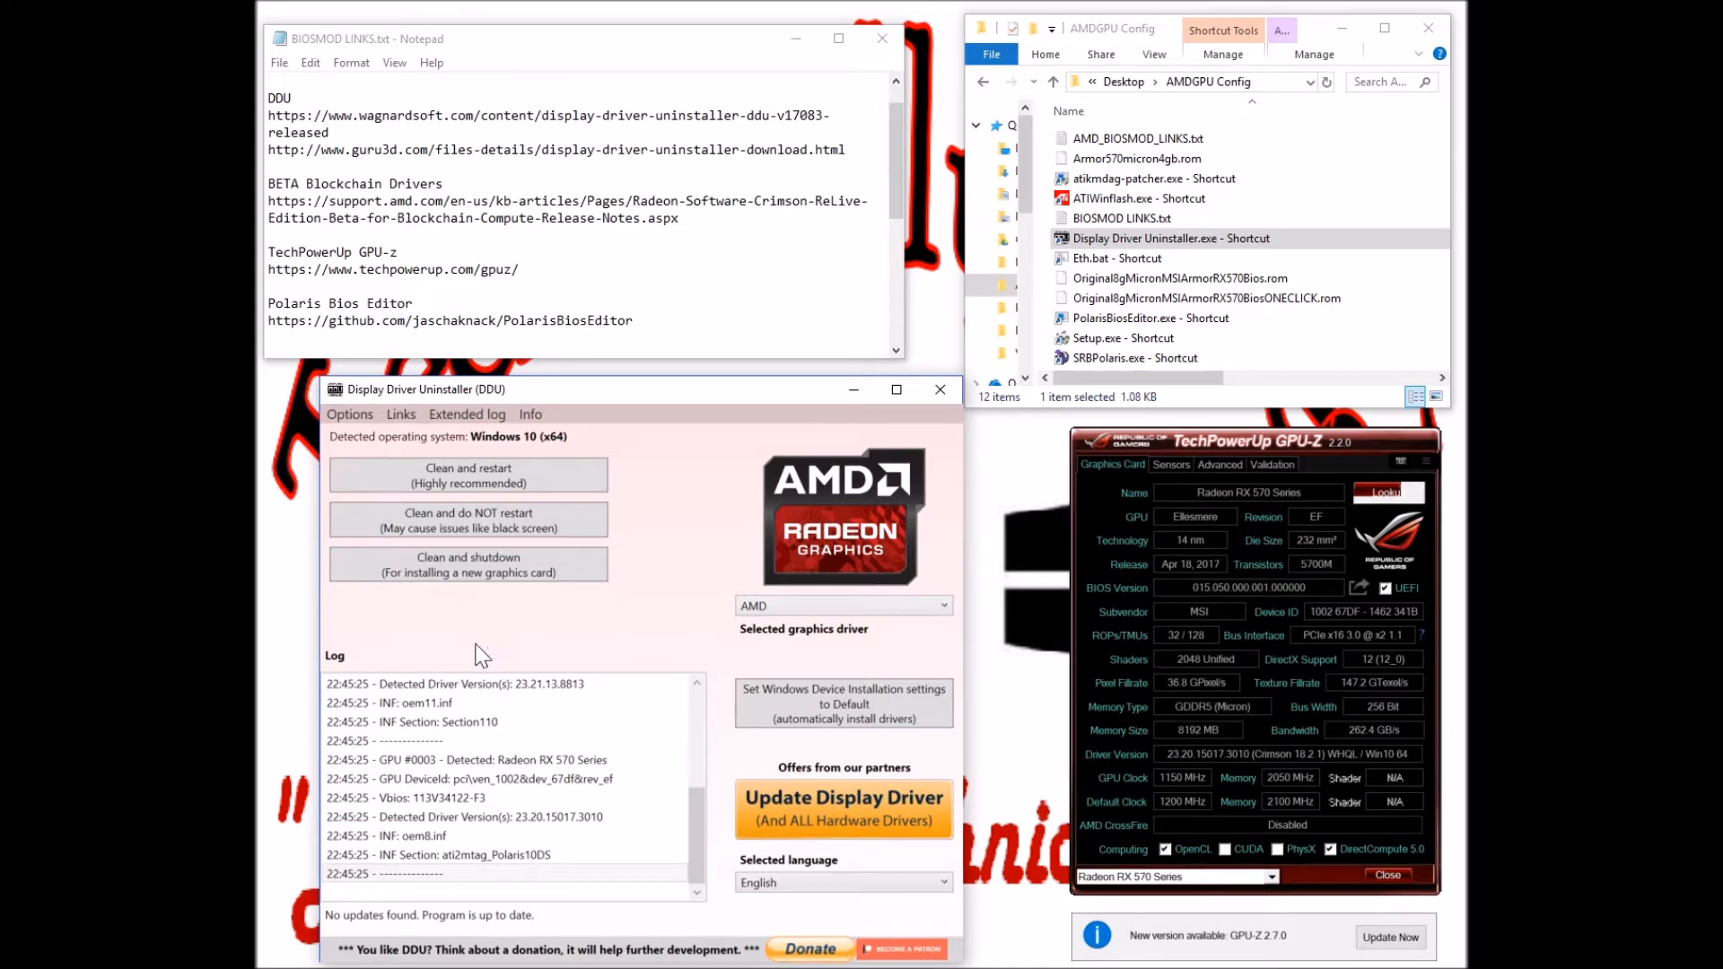
pyautogui.click(875, 607)
pyautogui.click(844, 646)
pyautogui.click(840, 609)
pyautogui.click(808, 626)
pyautogui.click(826, 607)
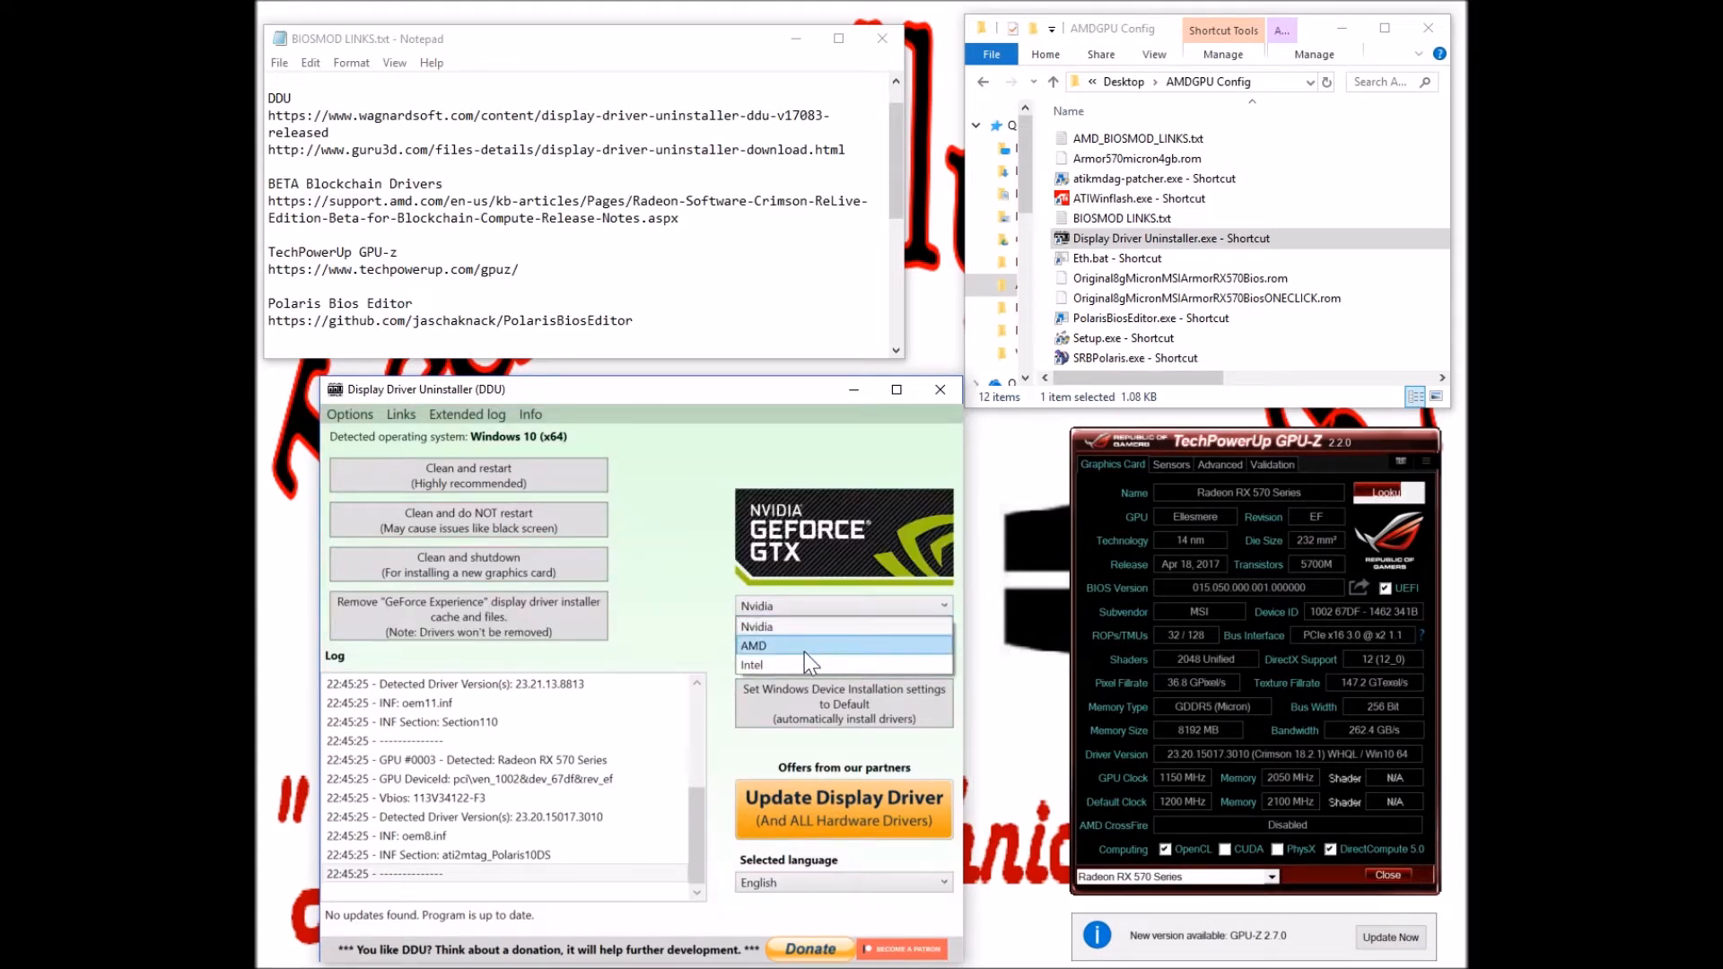
pyautogui.click(804, 650)
pyautogui.click(808, 606)
pyautogui.click(804, 665)
pyautogui.click(796, 609)
pyautogui.click(794, 629)
pyautogui.click(815, 610)
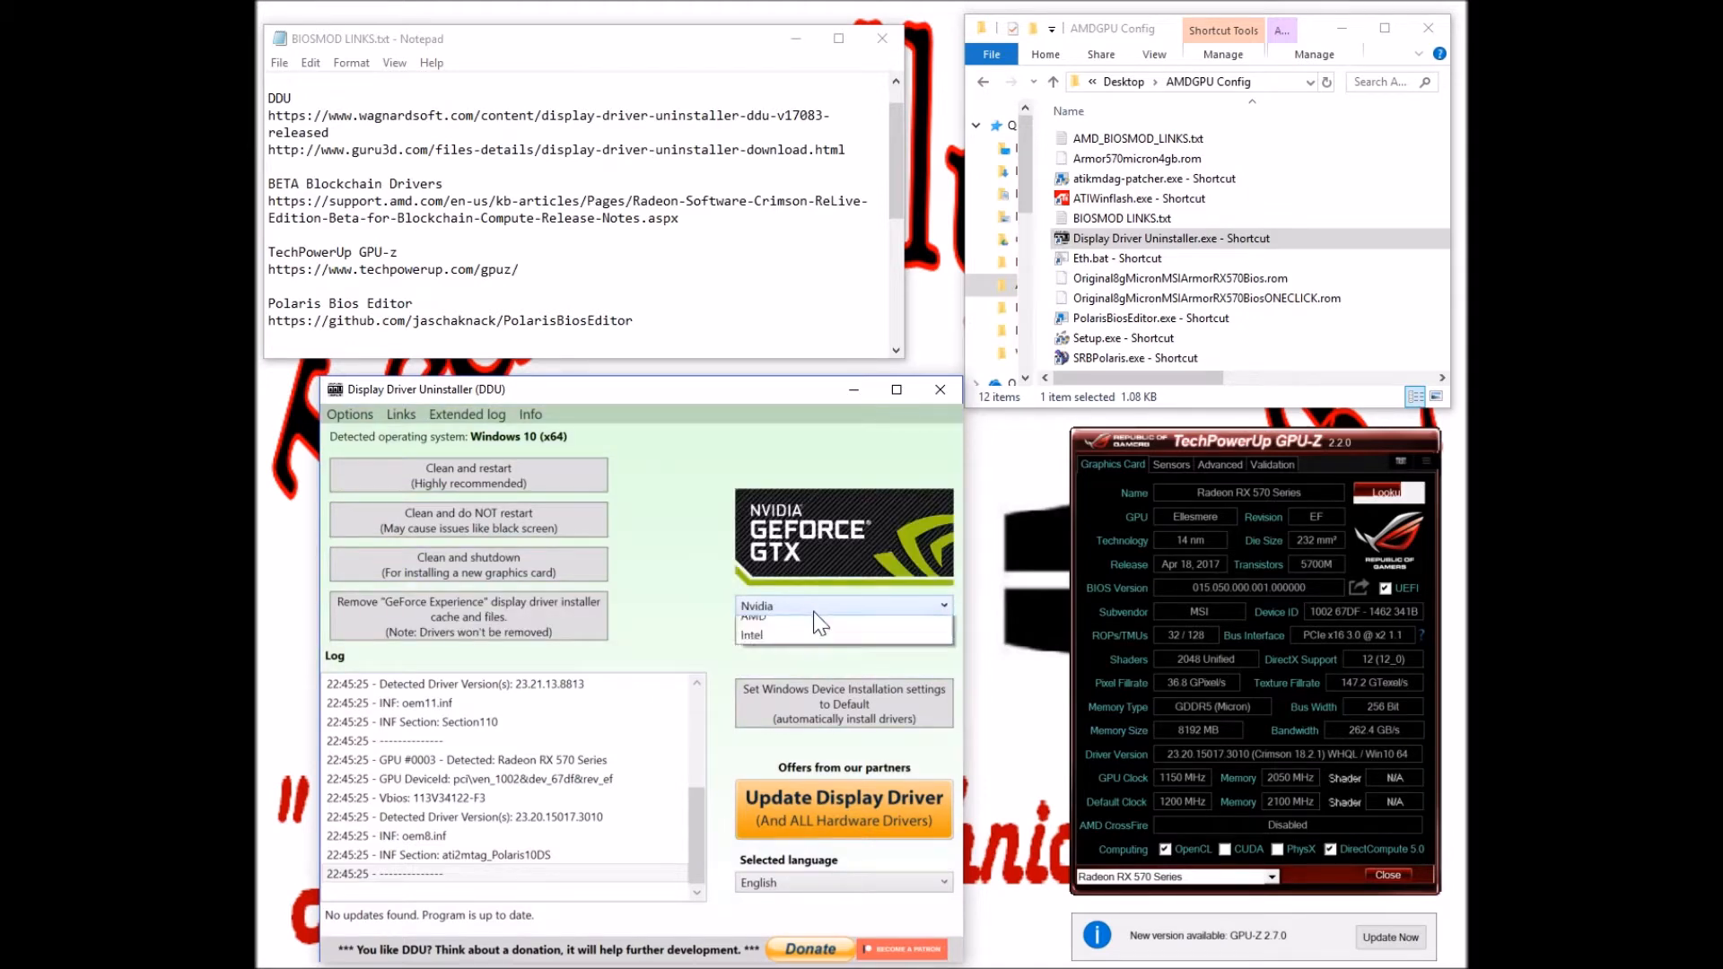
pyautogui.click(806, 647)
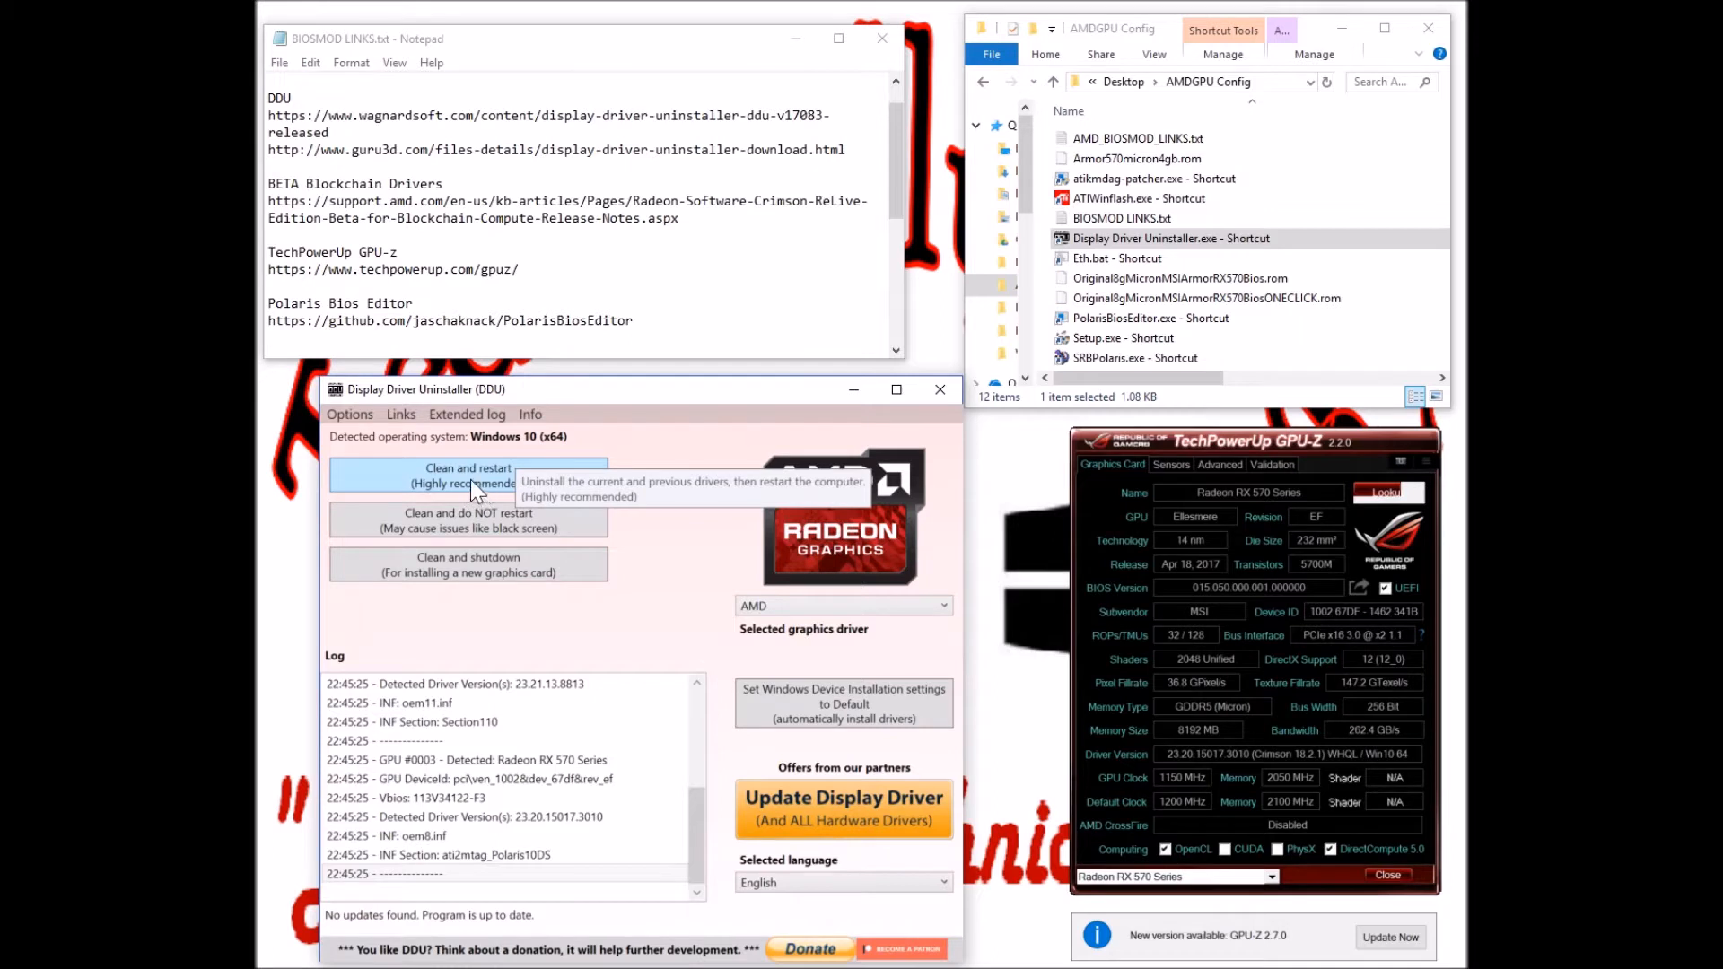
# Run 'Clean and do NOT restart' for AMD, then close DDU after 'Clean uninstall completed!'
pyautogui.click(577, 524)
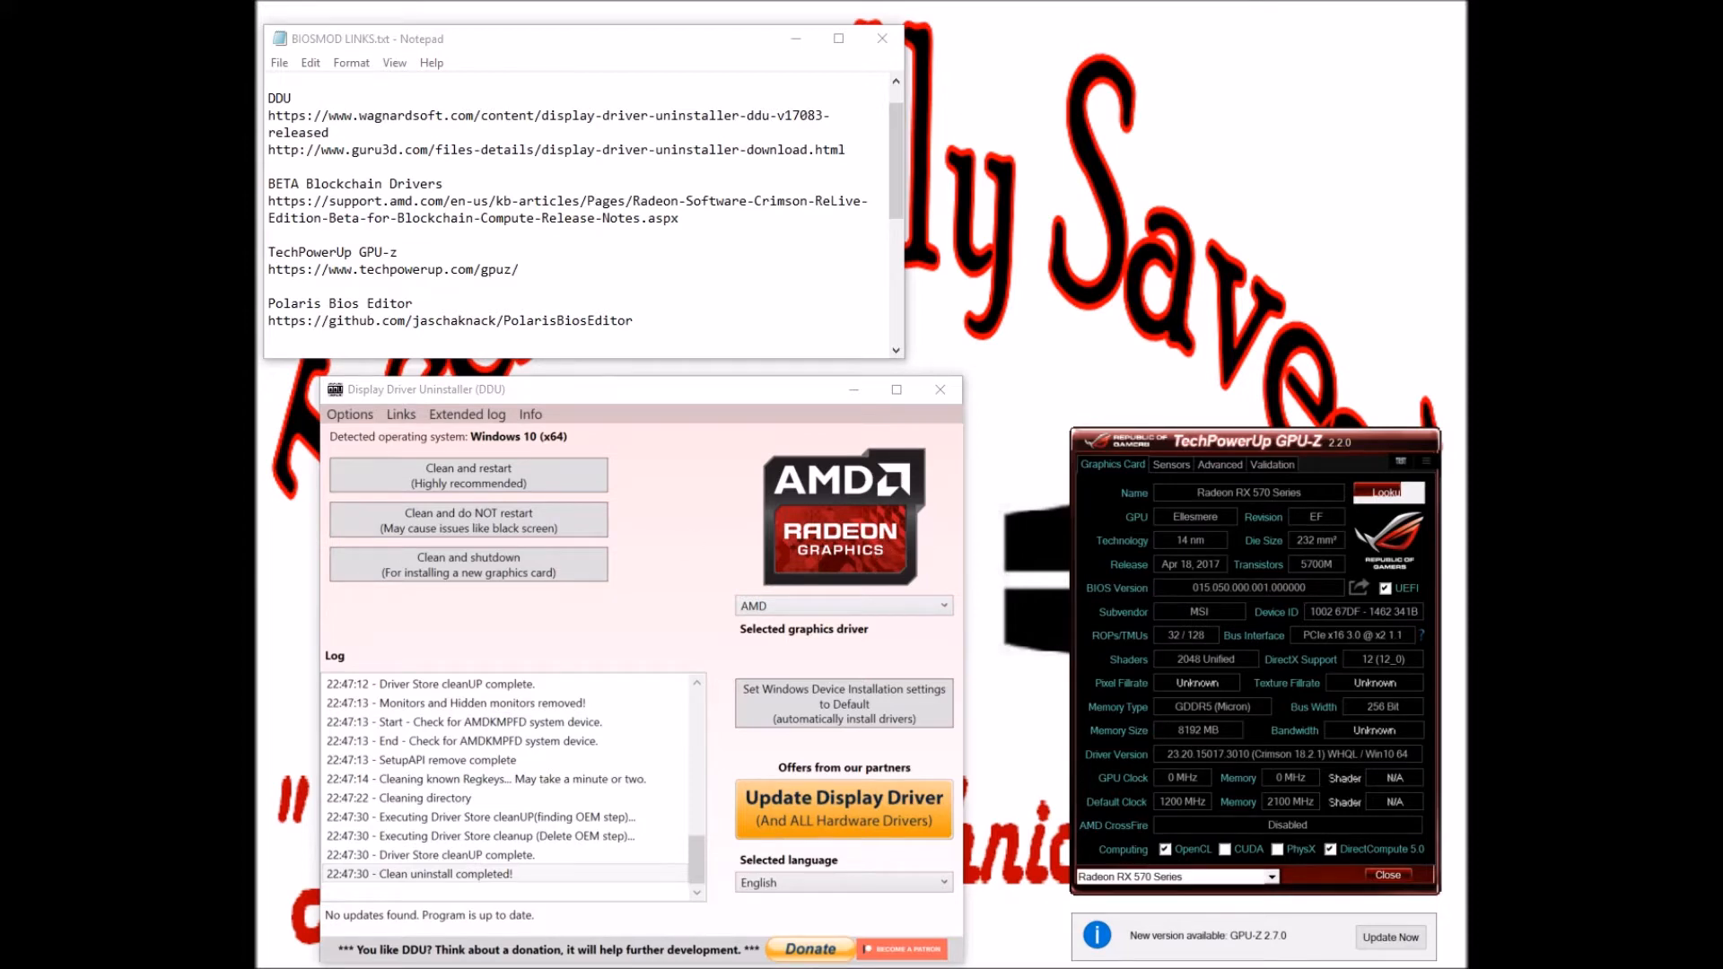
pyautogui.hotkey('alt', 'F4')
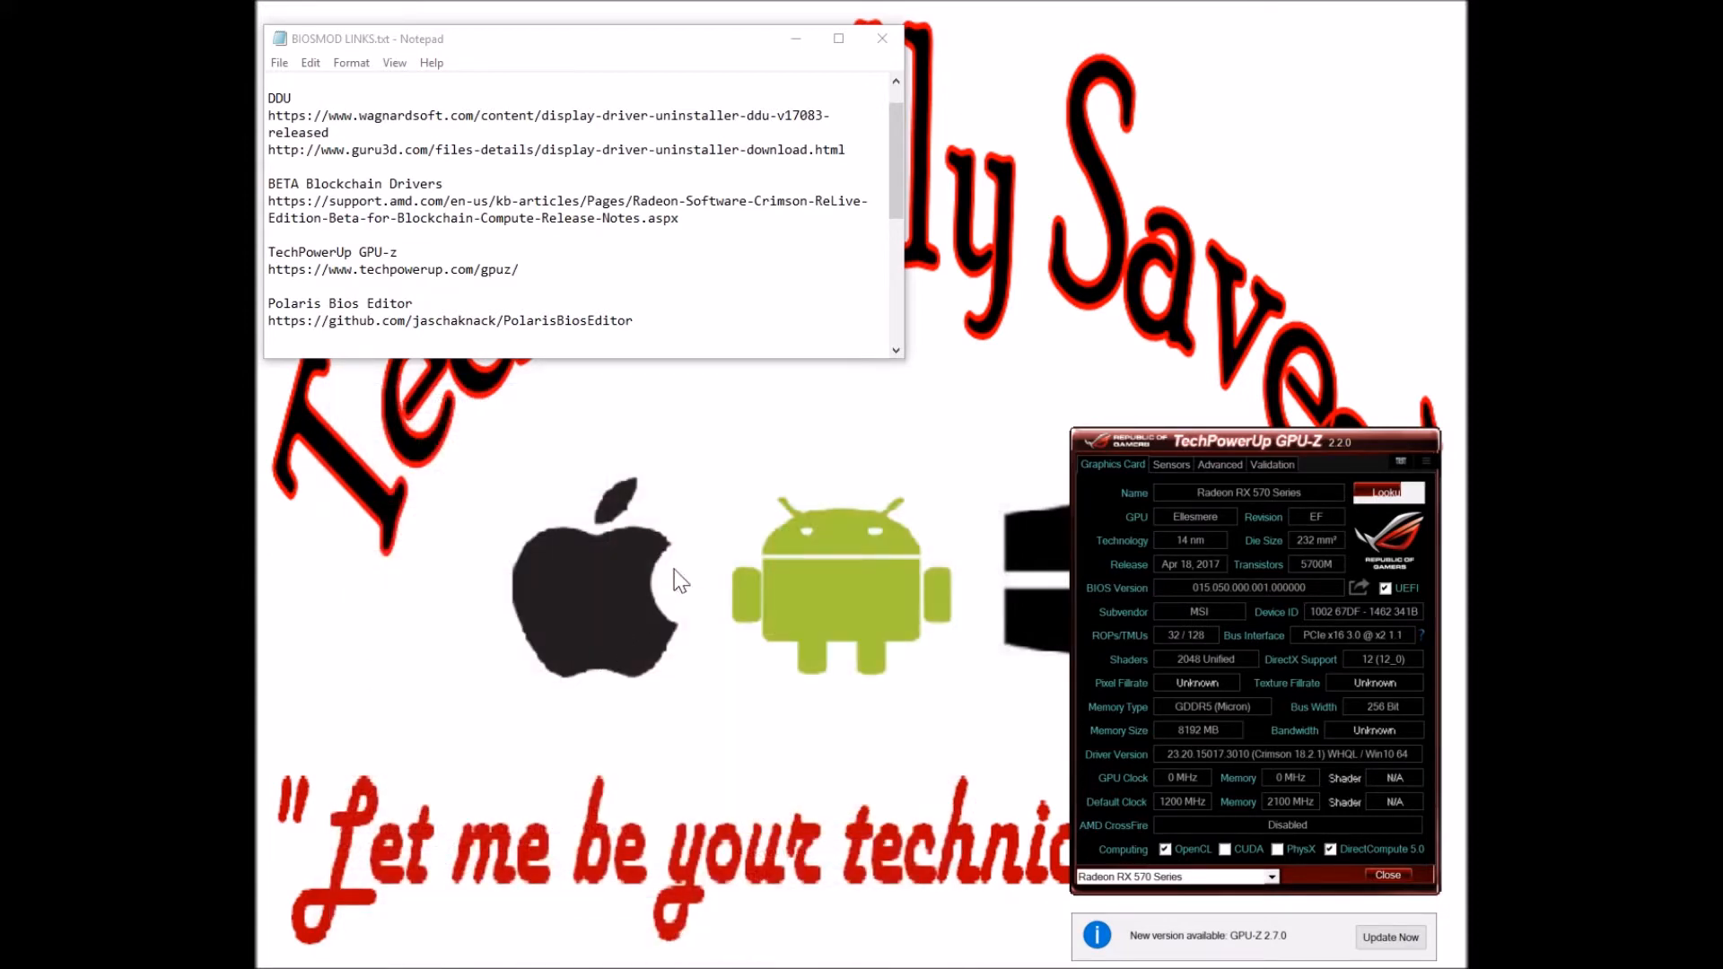
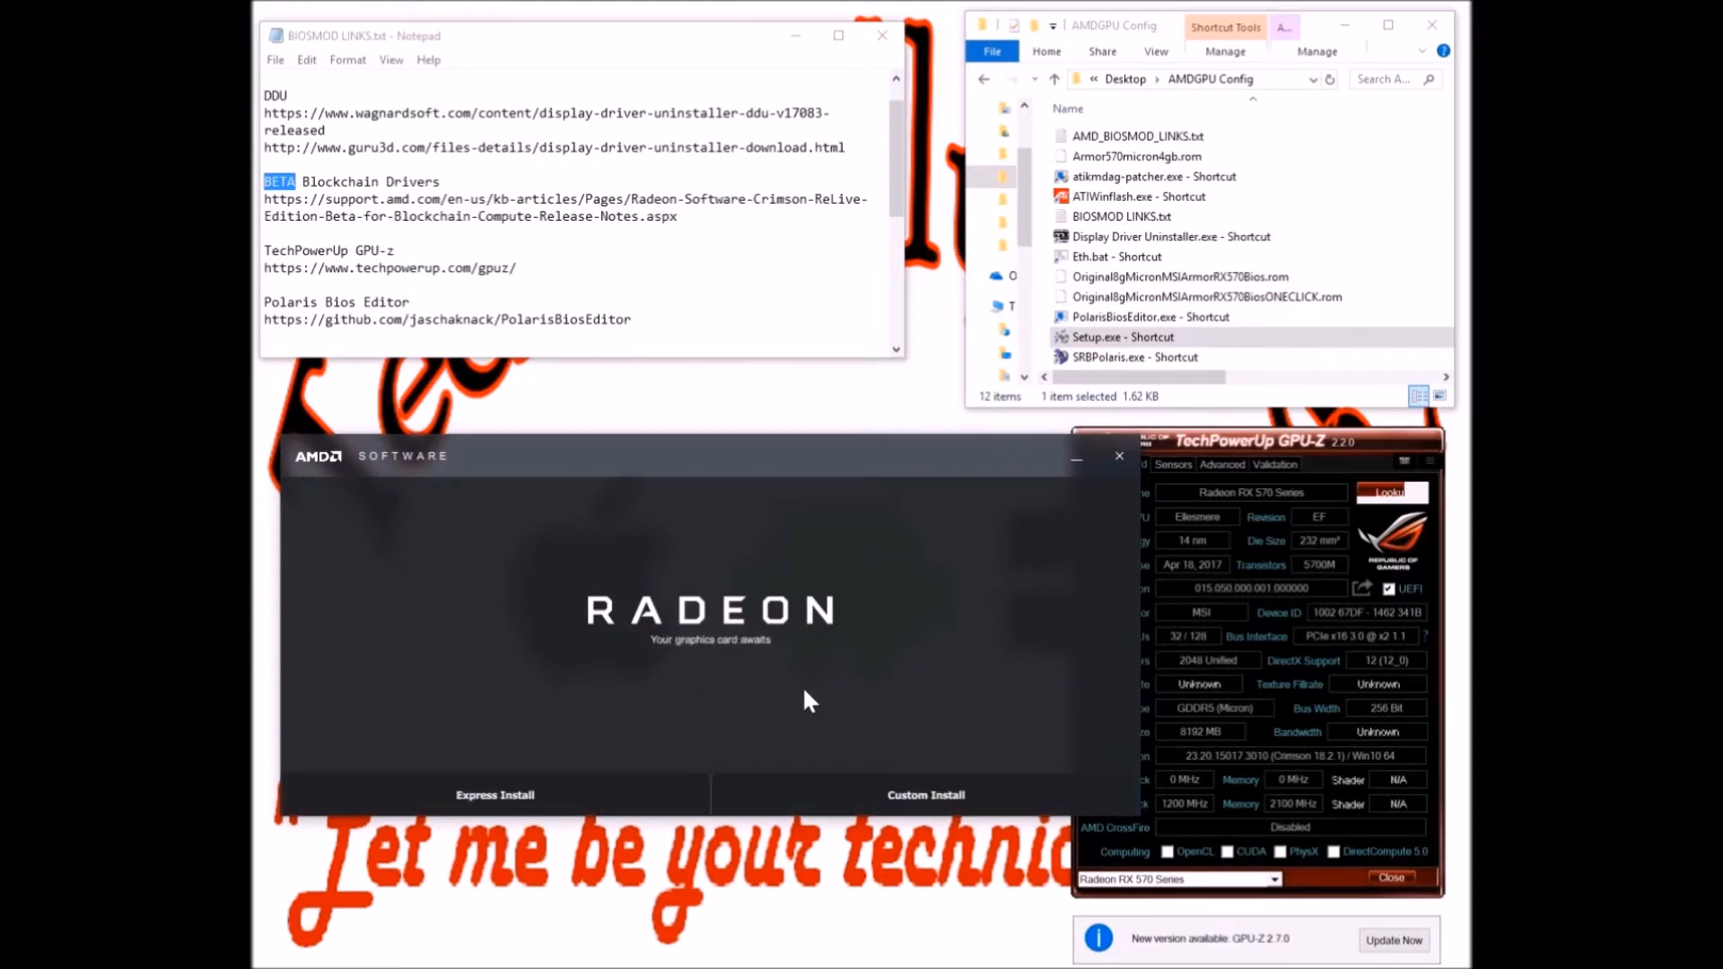
# Run the Express Install of the AMD Radeon Software driver
pyautogui.click(625, 810)
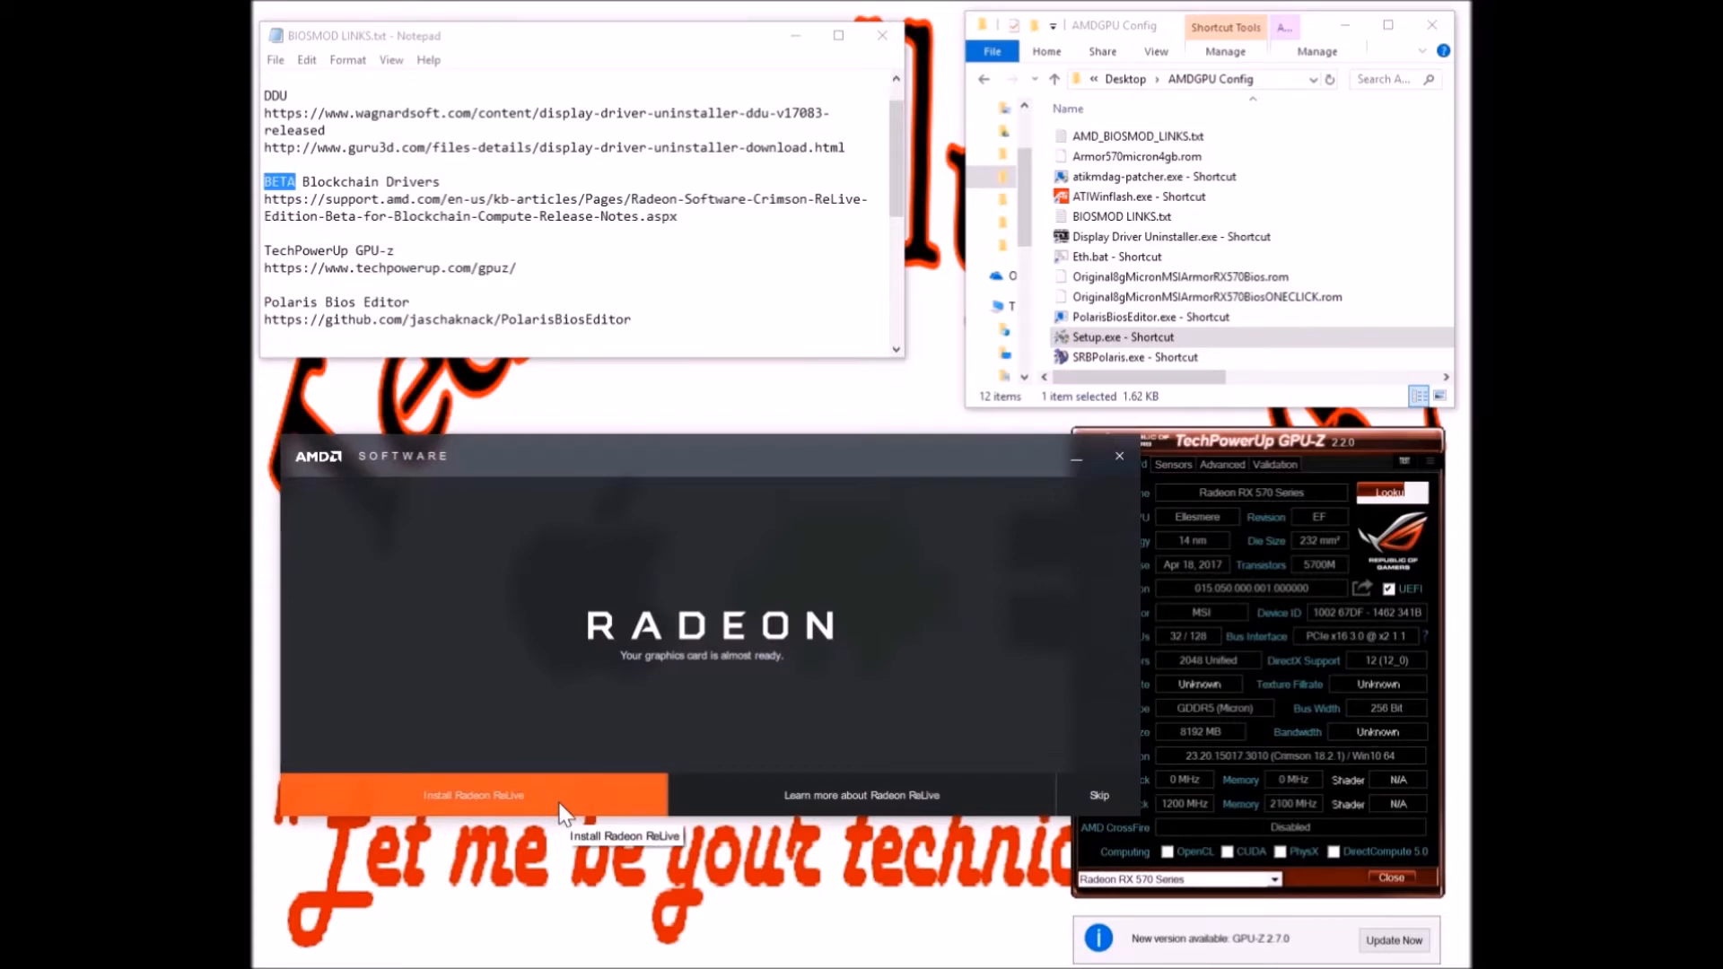
# Skip the optional Radeon ReLive install so driver setup finishes
pyautogui.click(1114, 789)
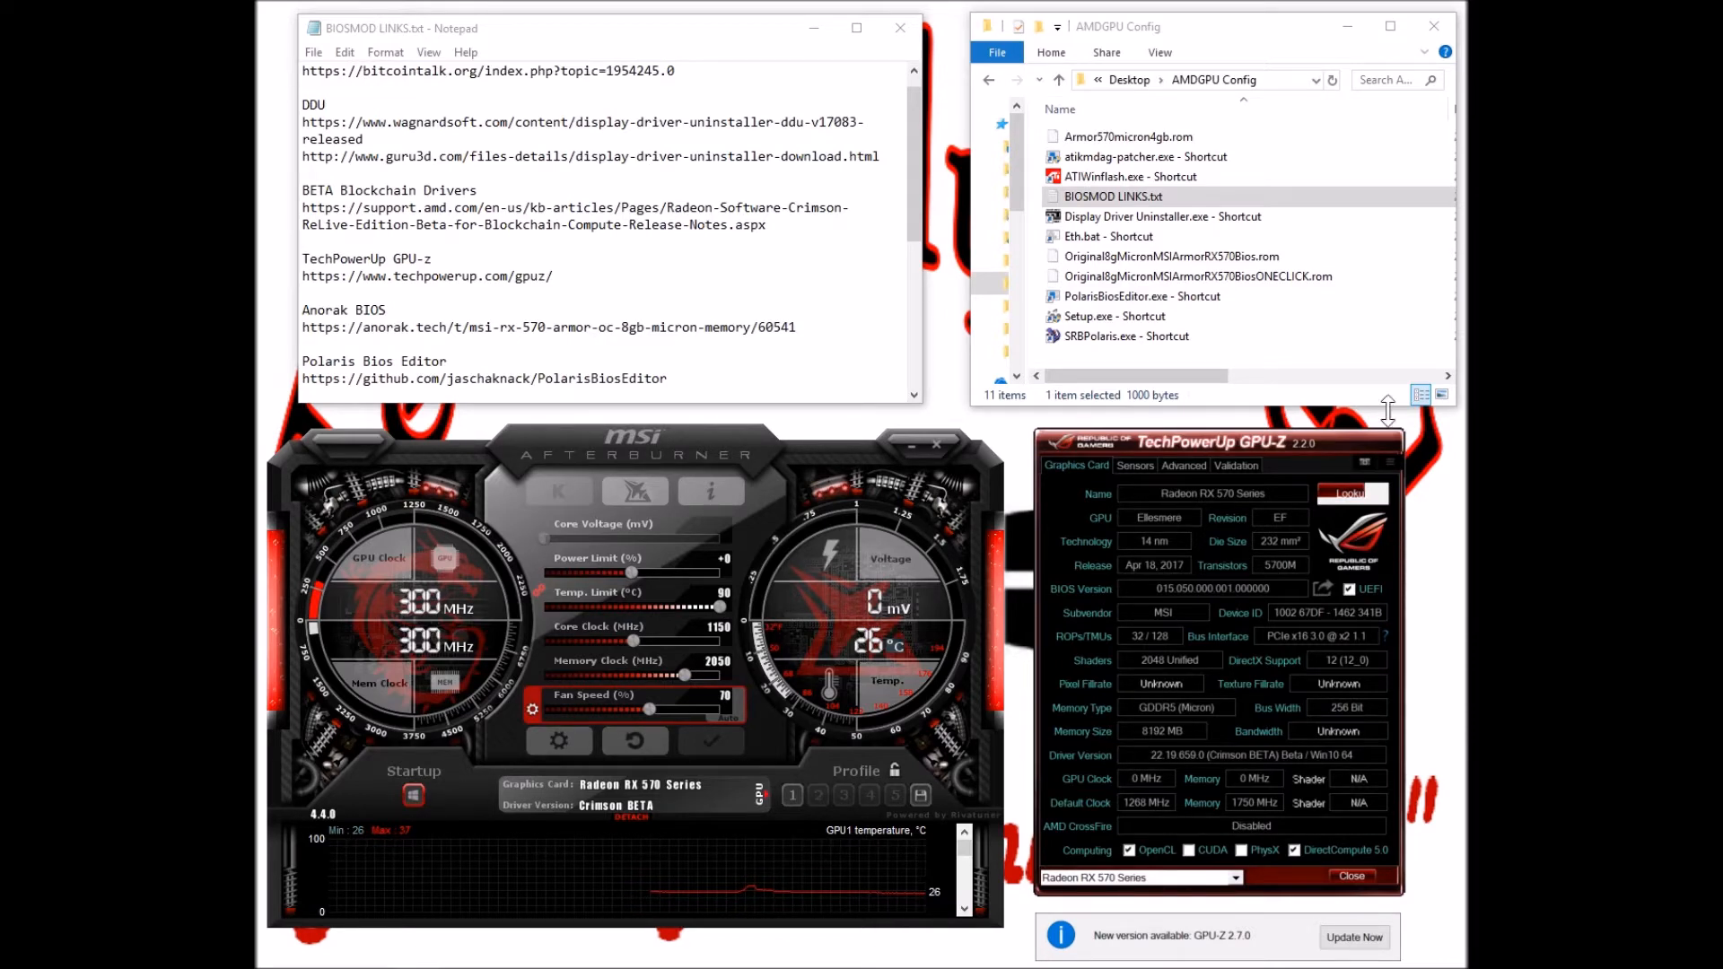
# Launch Eth.bat, then centre and enlarge the Claymore miner console so mining output resumes
pyautogui.click(1112, 240)
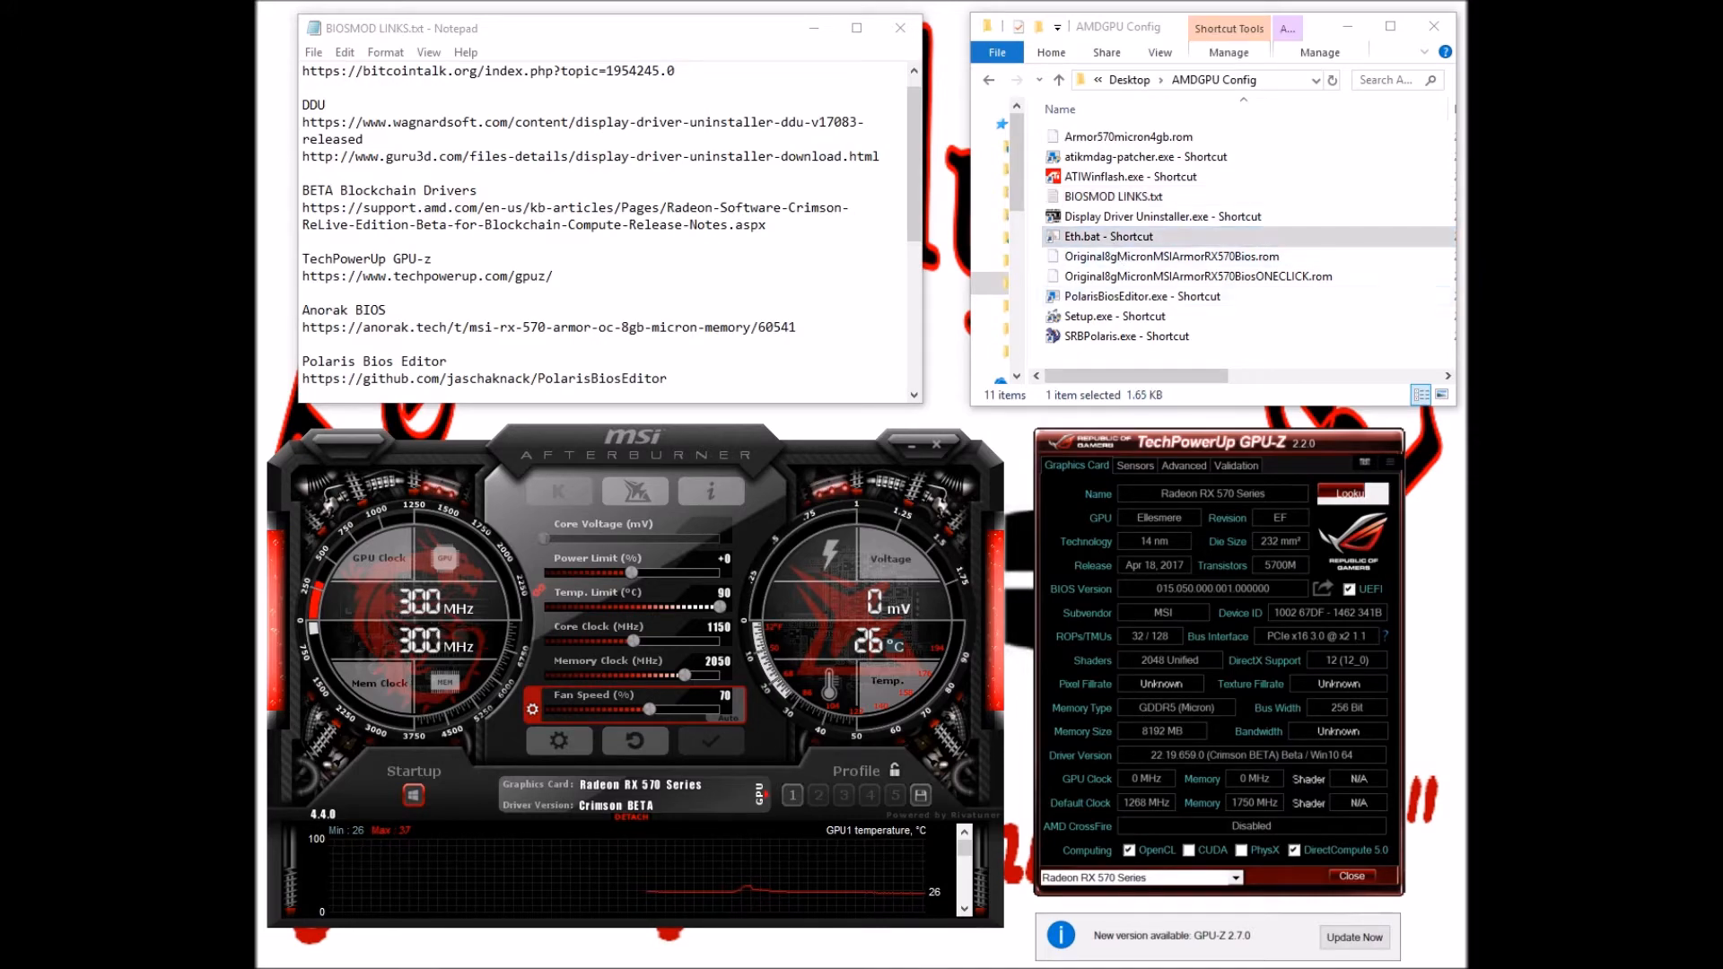
pyautogui.moveTo(256, 240); pyautogui.dragTo(1067, 205)
pyautogui.moveTo(866, 659); pyautogui.dragTo(867, 827)
pyautogui.click(728, 744)
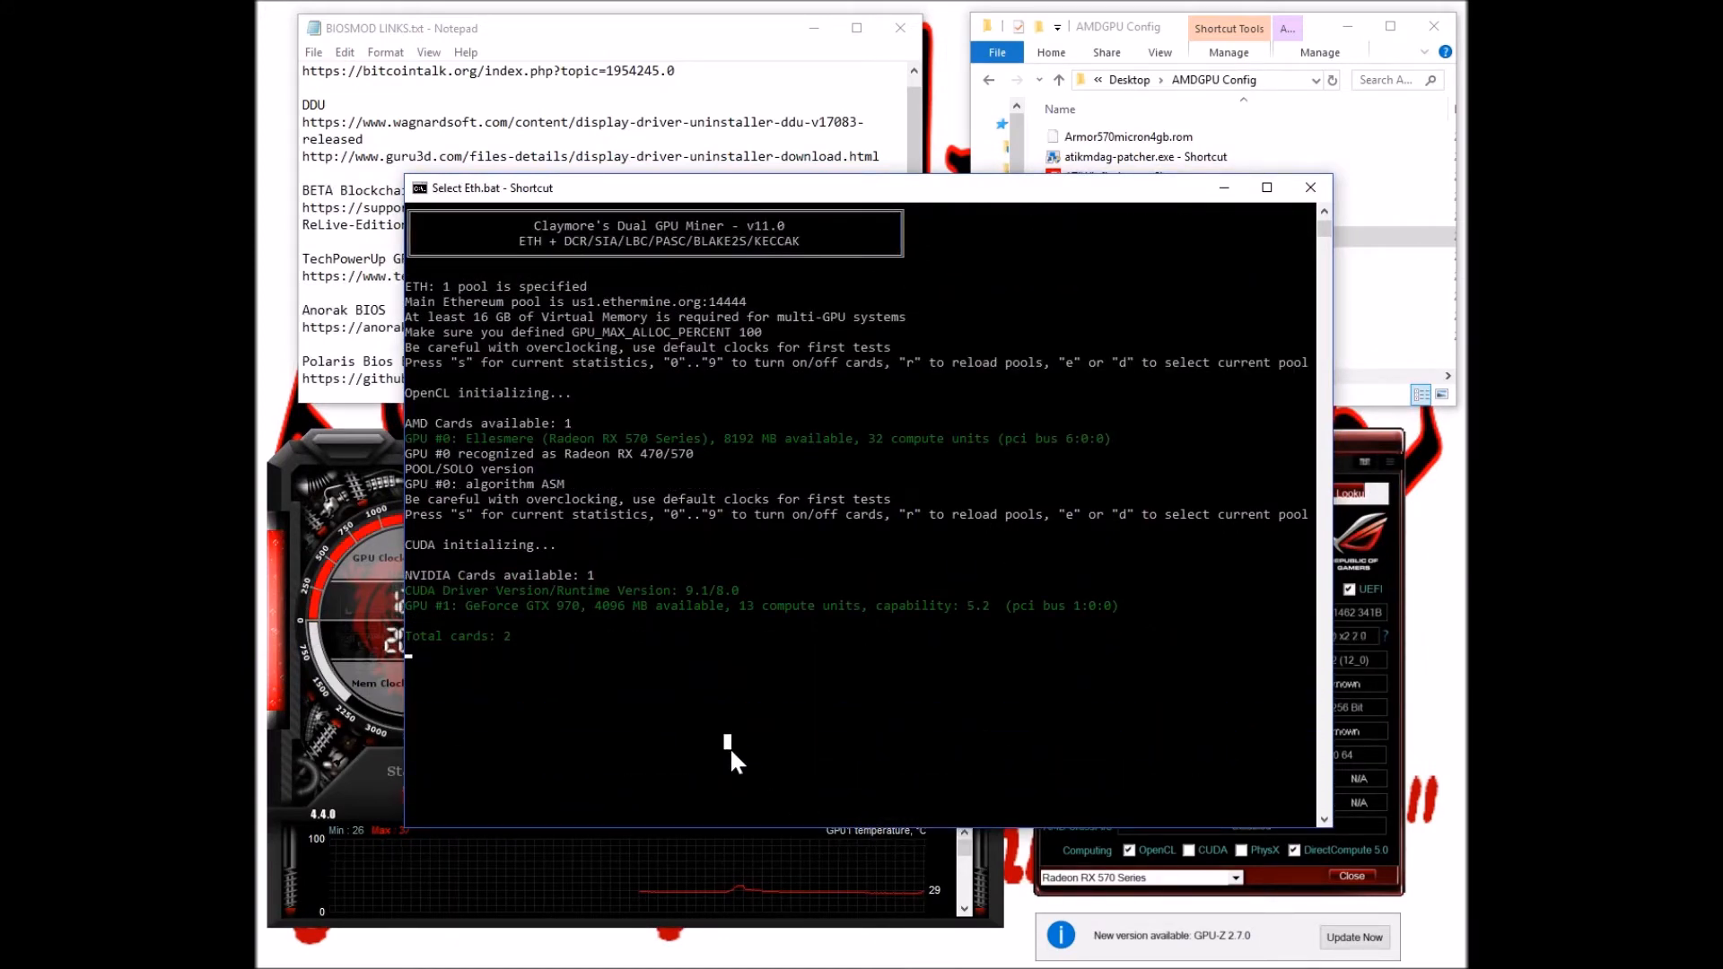
pyautogui.press('Escape')
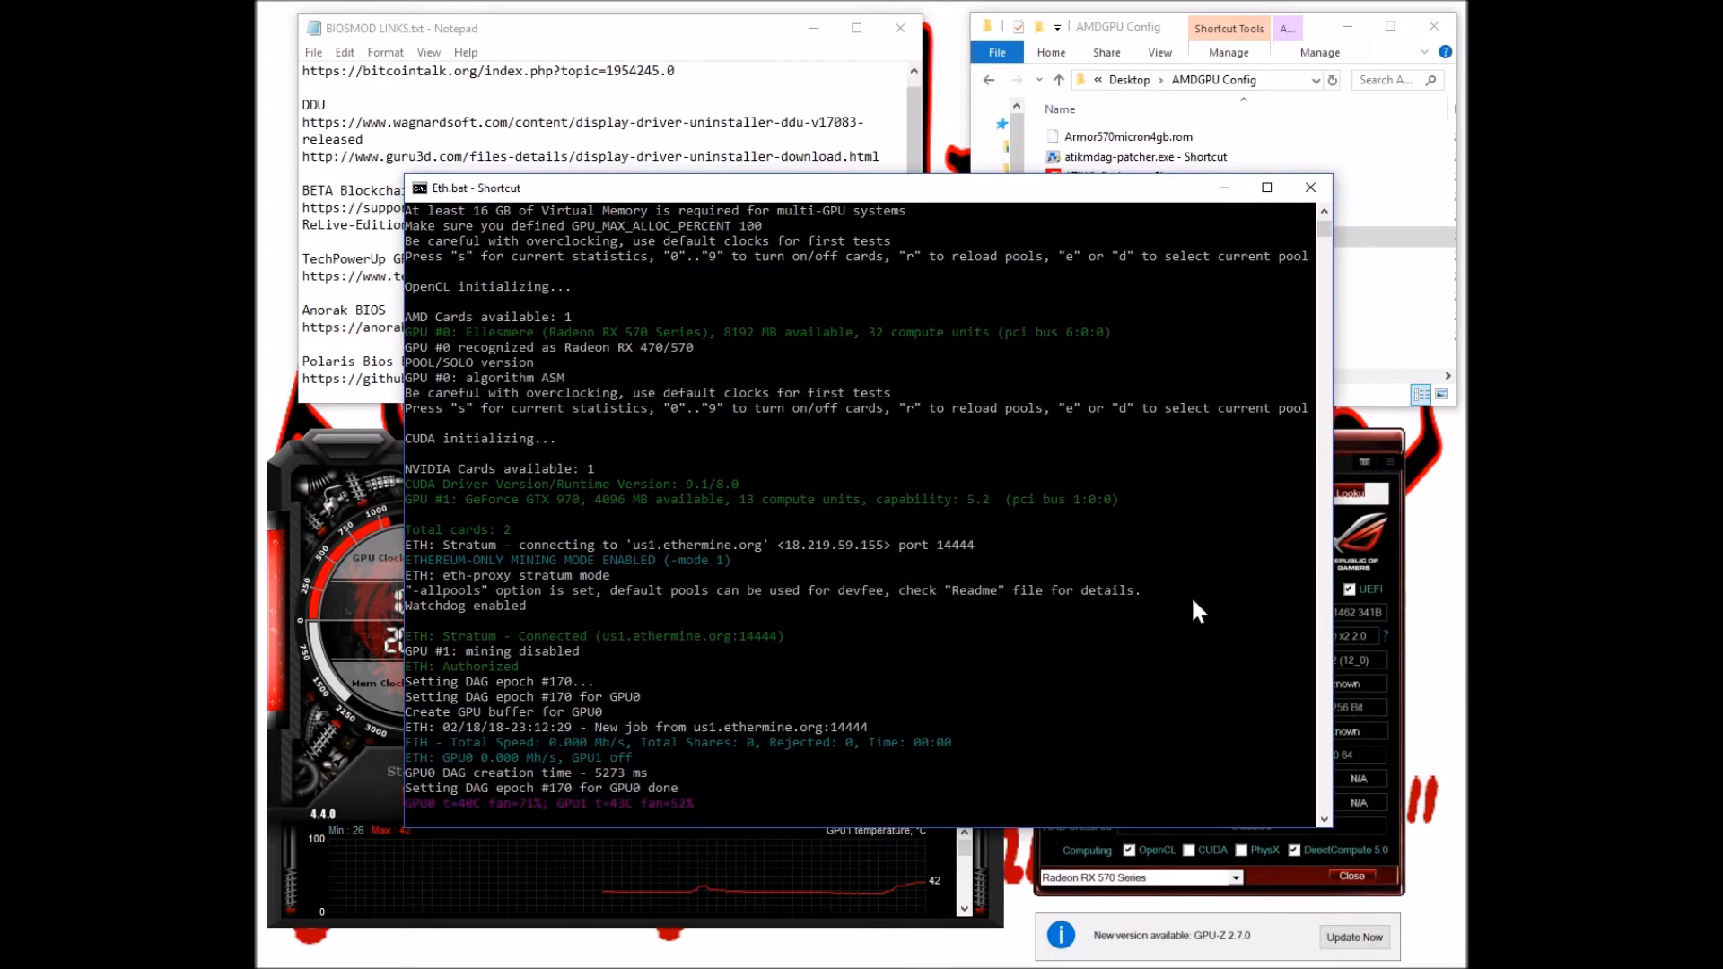
pyautogui.moveTo(891, 191); pyautogui.dragTo(900, 113)
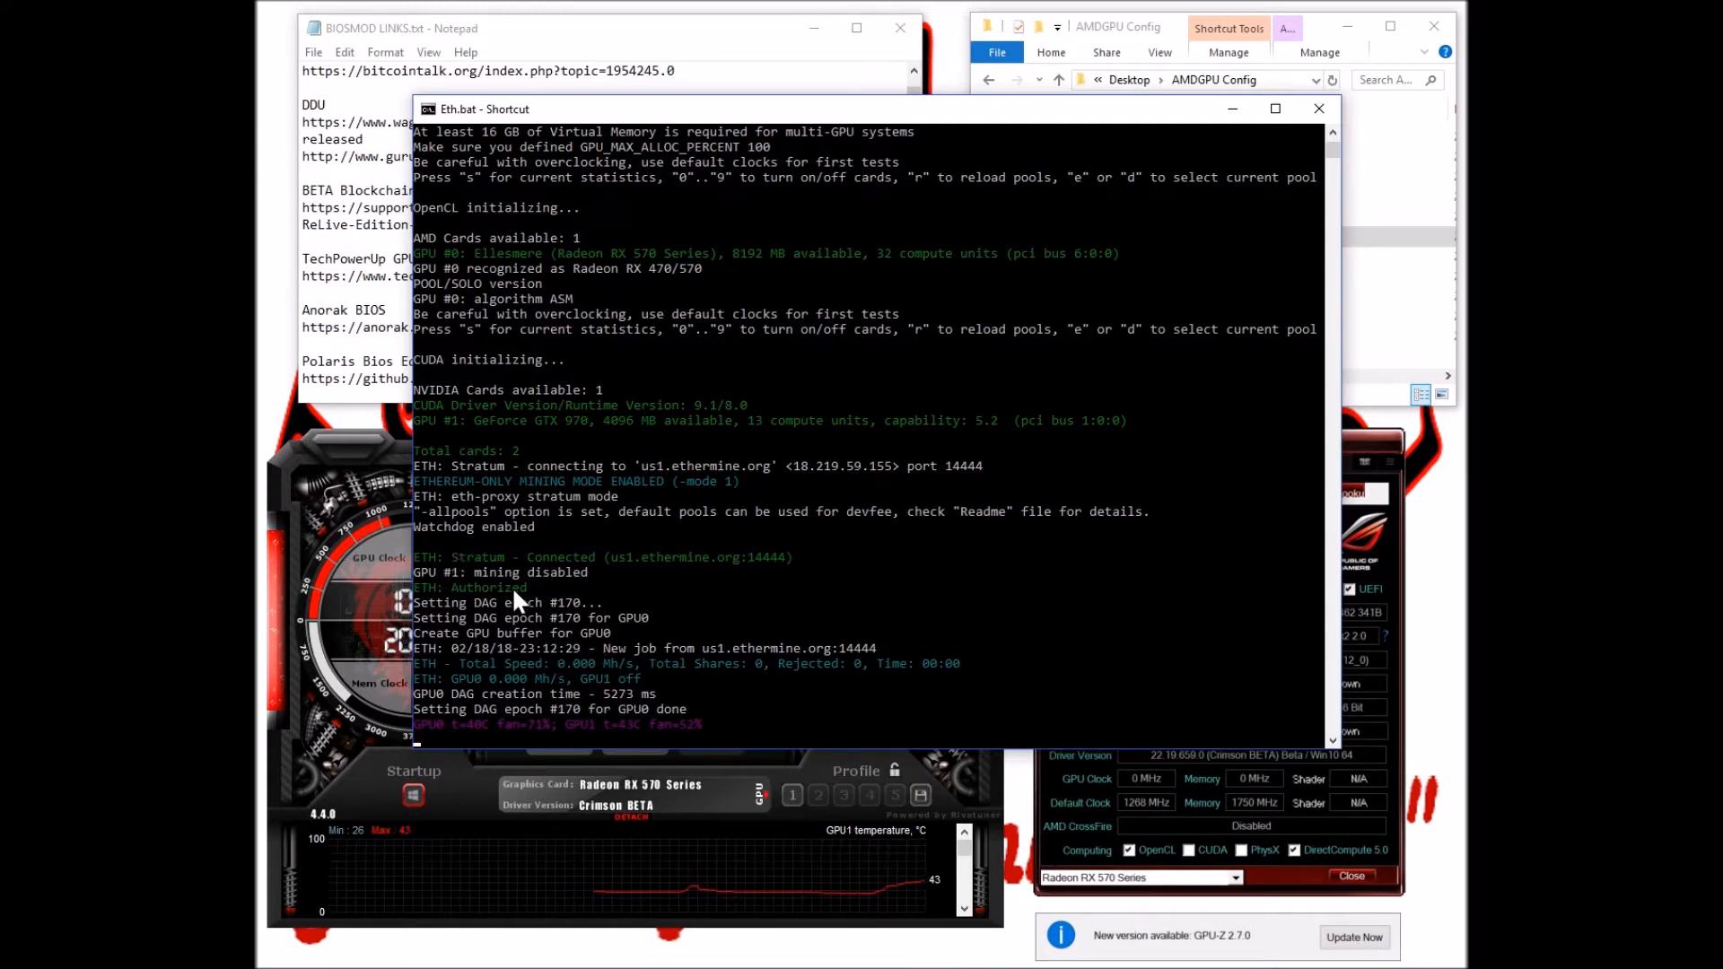
# Check clocks in Afterburner, watch the miner reach about 26.7 MH/s, then stop it
pyautogui.click(386, 456)
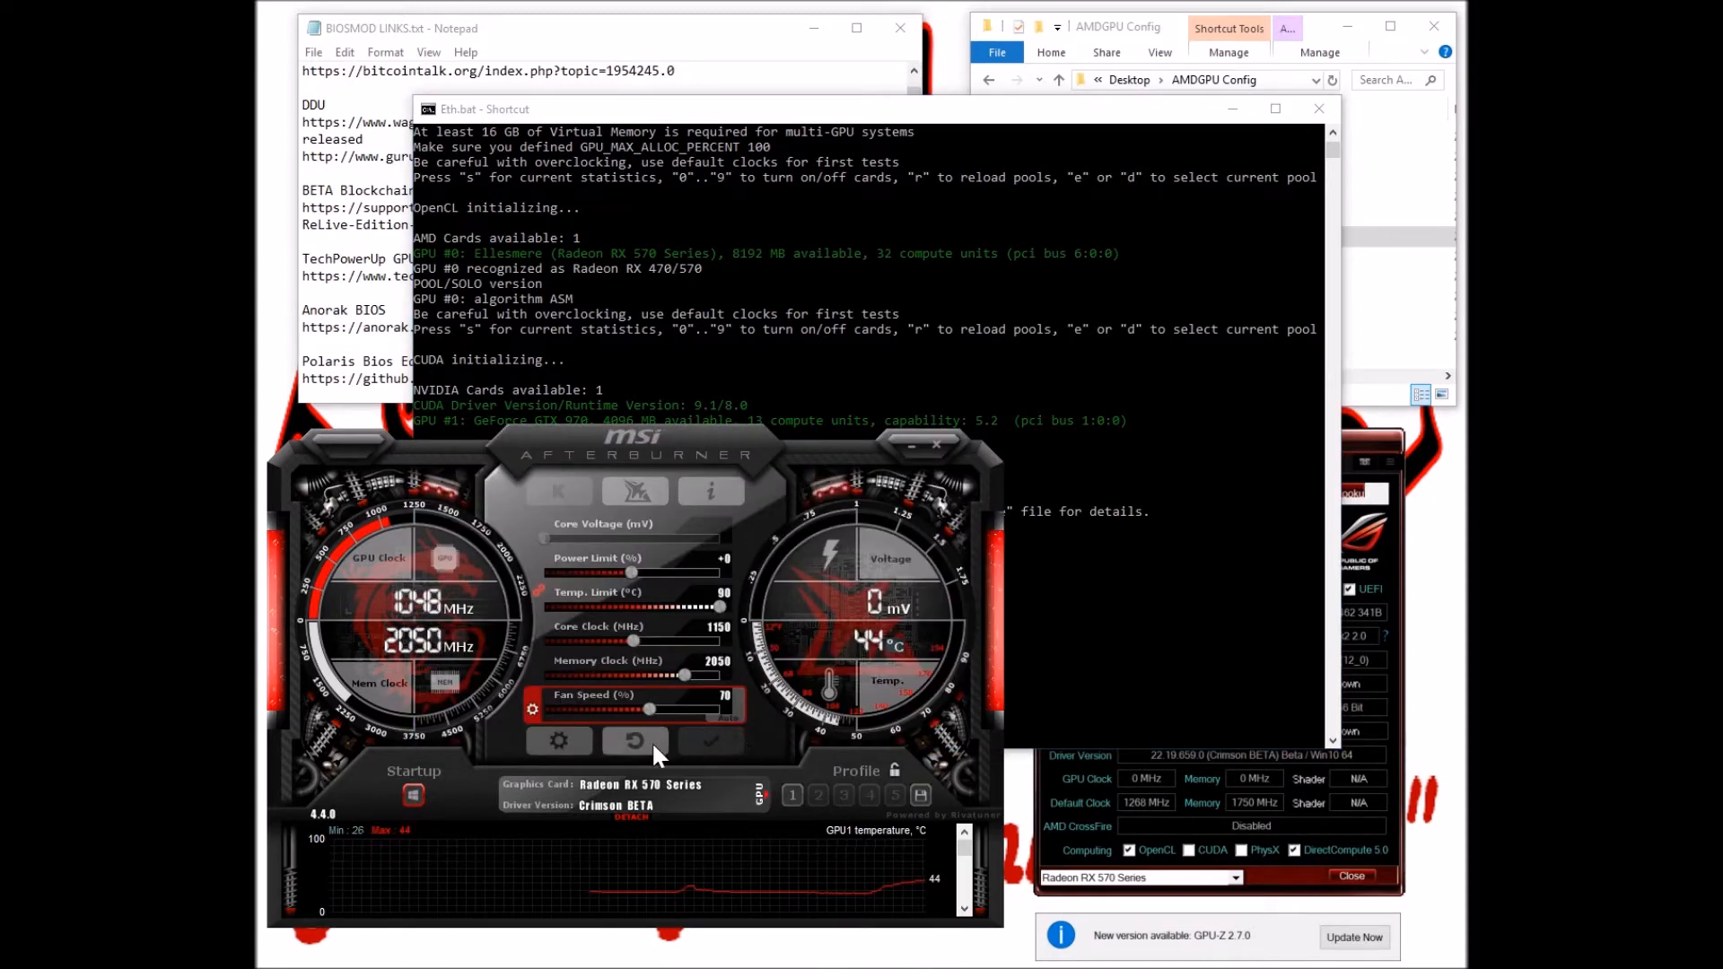
pyautogui.click(770, 327)
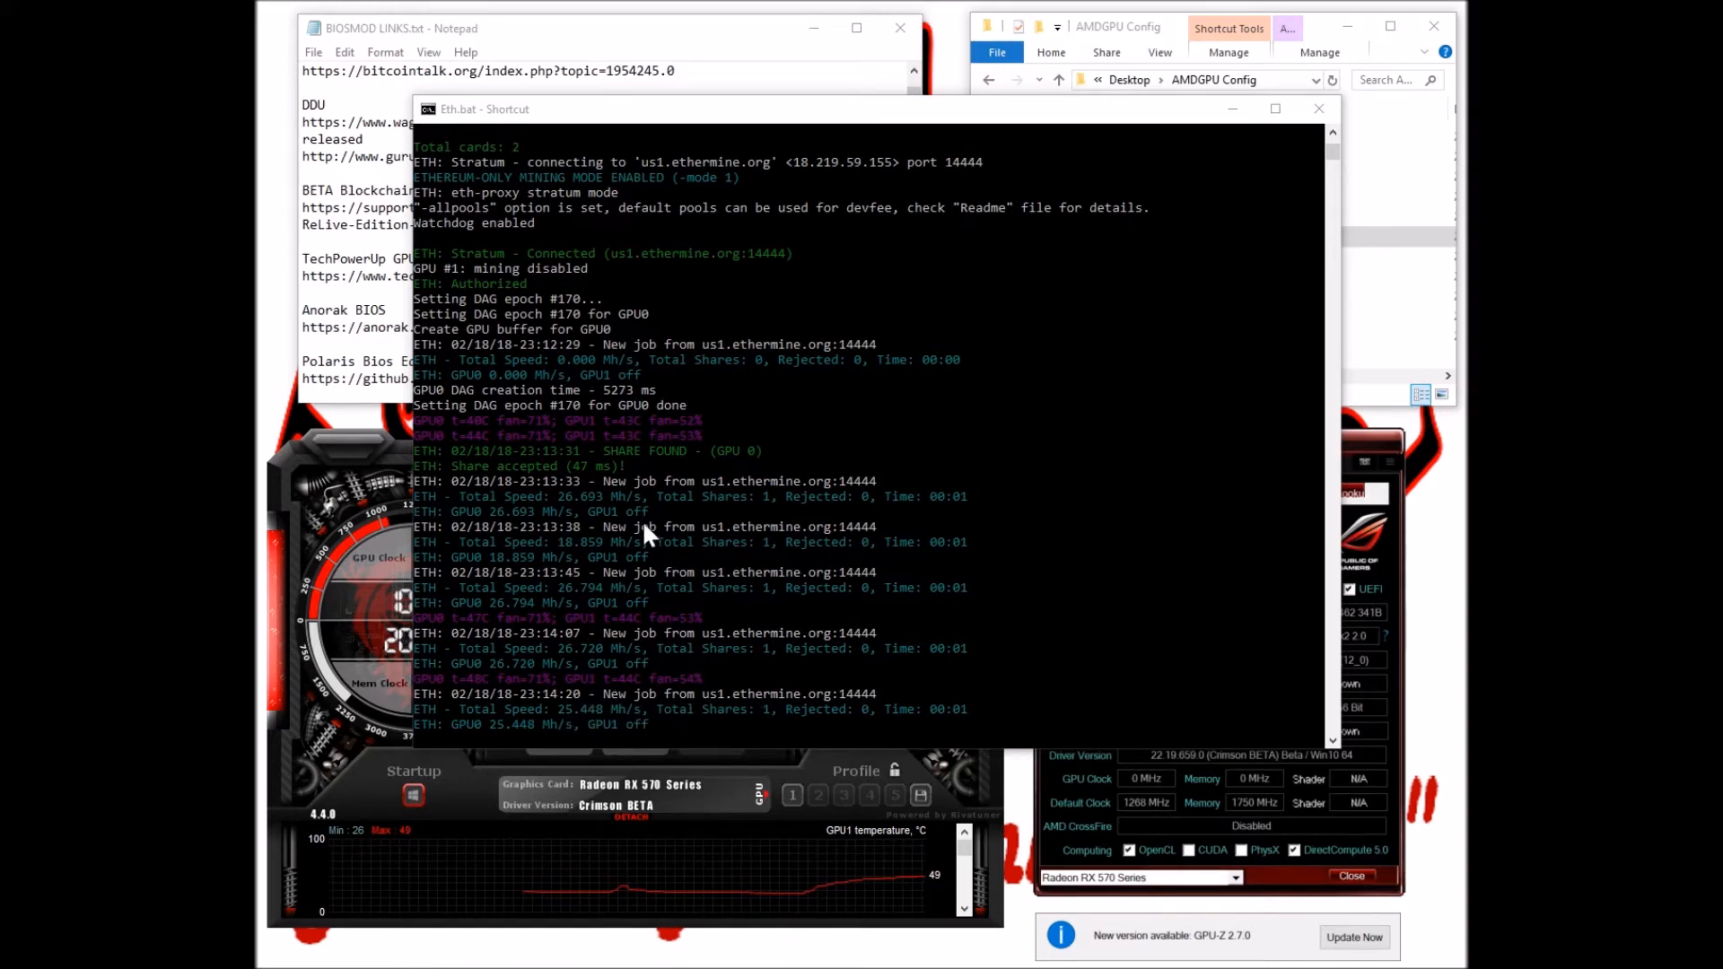
pyautogui.click(1322, 112)
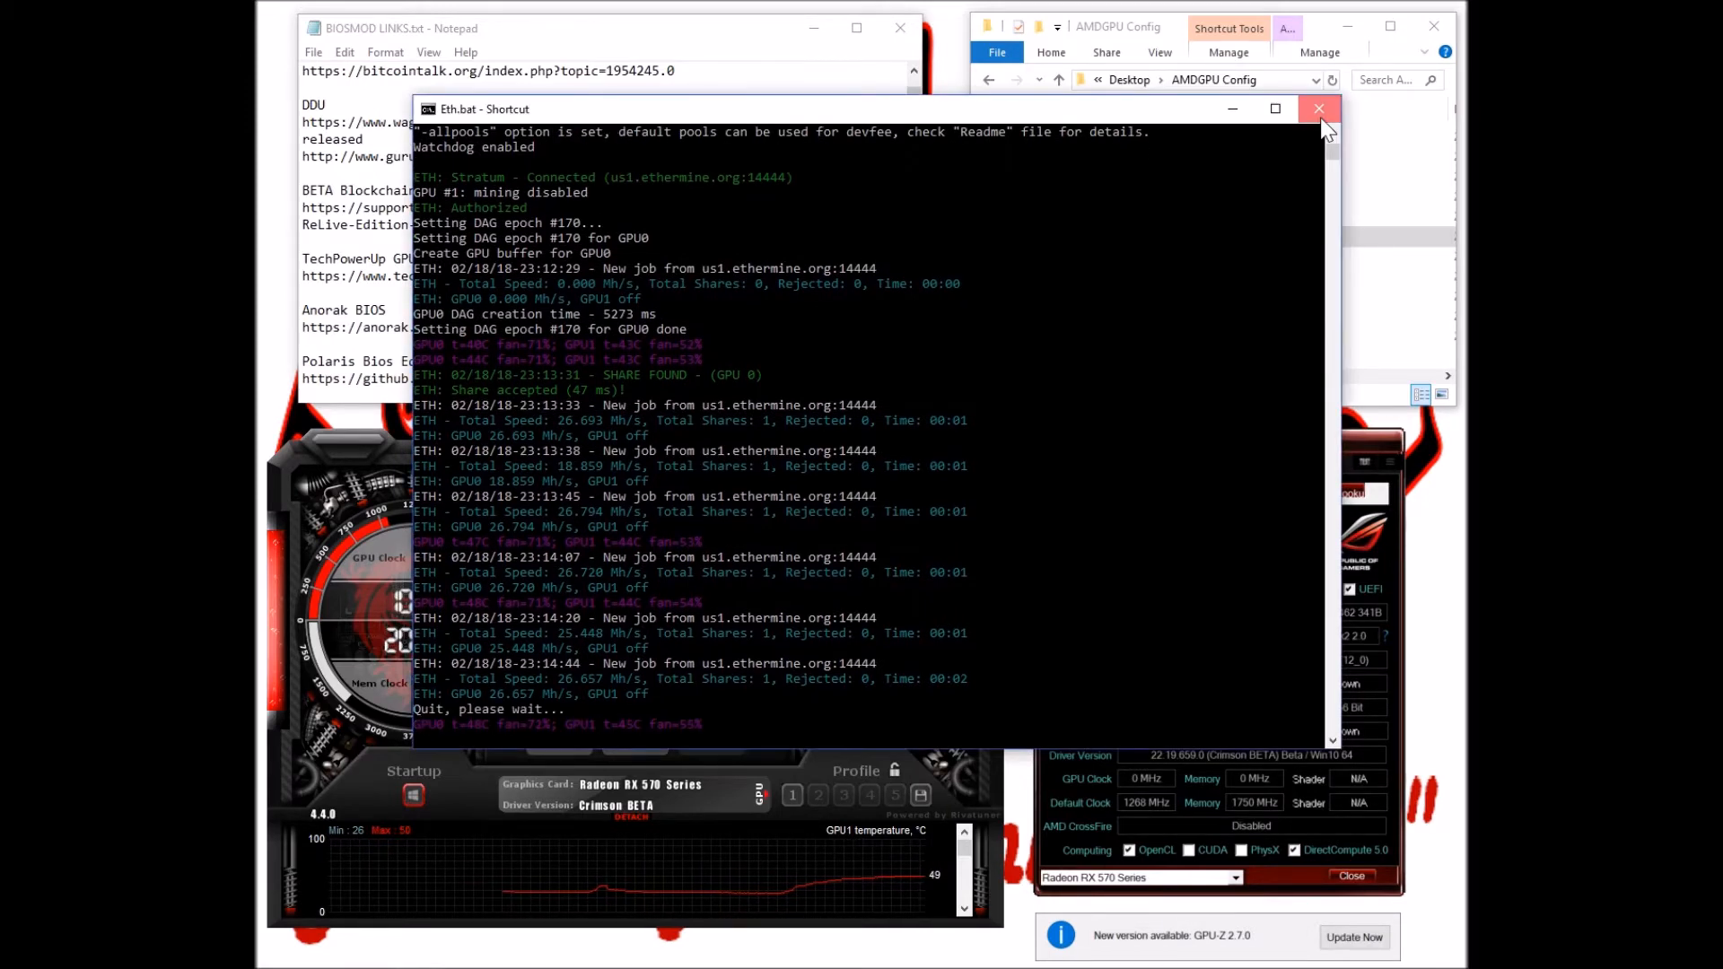
pyautogui.click(1319, 114)
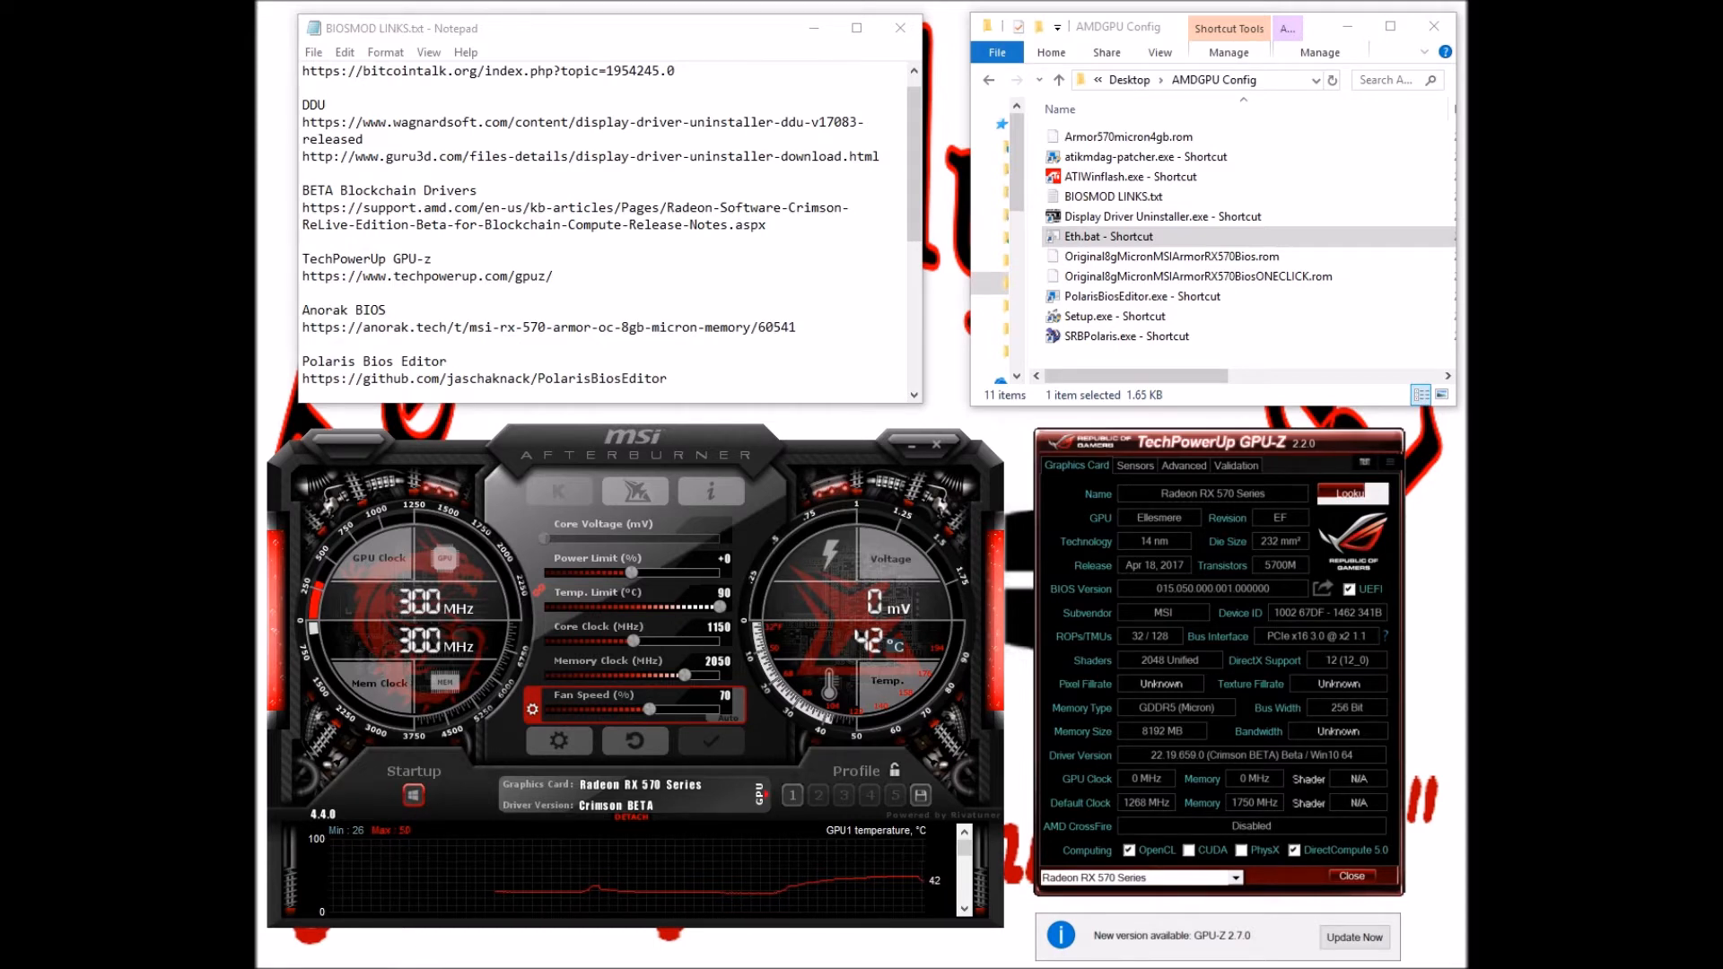
pyautogui.moveTo(303, 326); pyautogui.dragTo(797, 328)
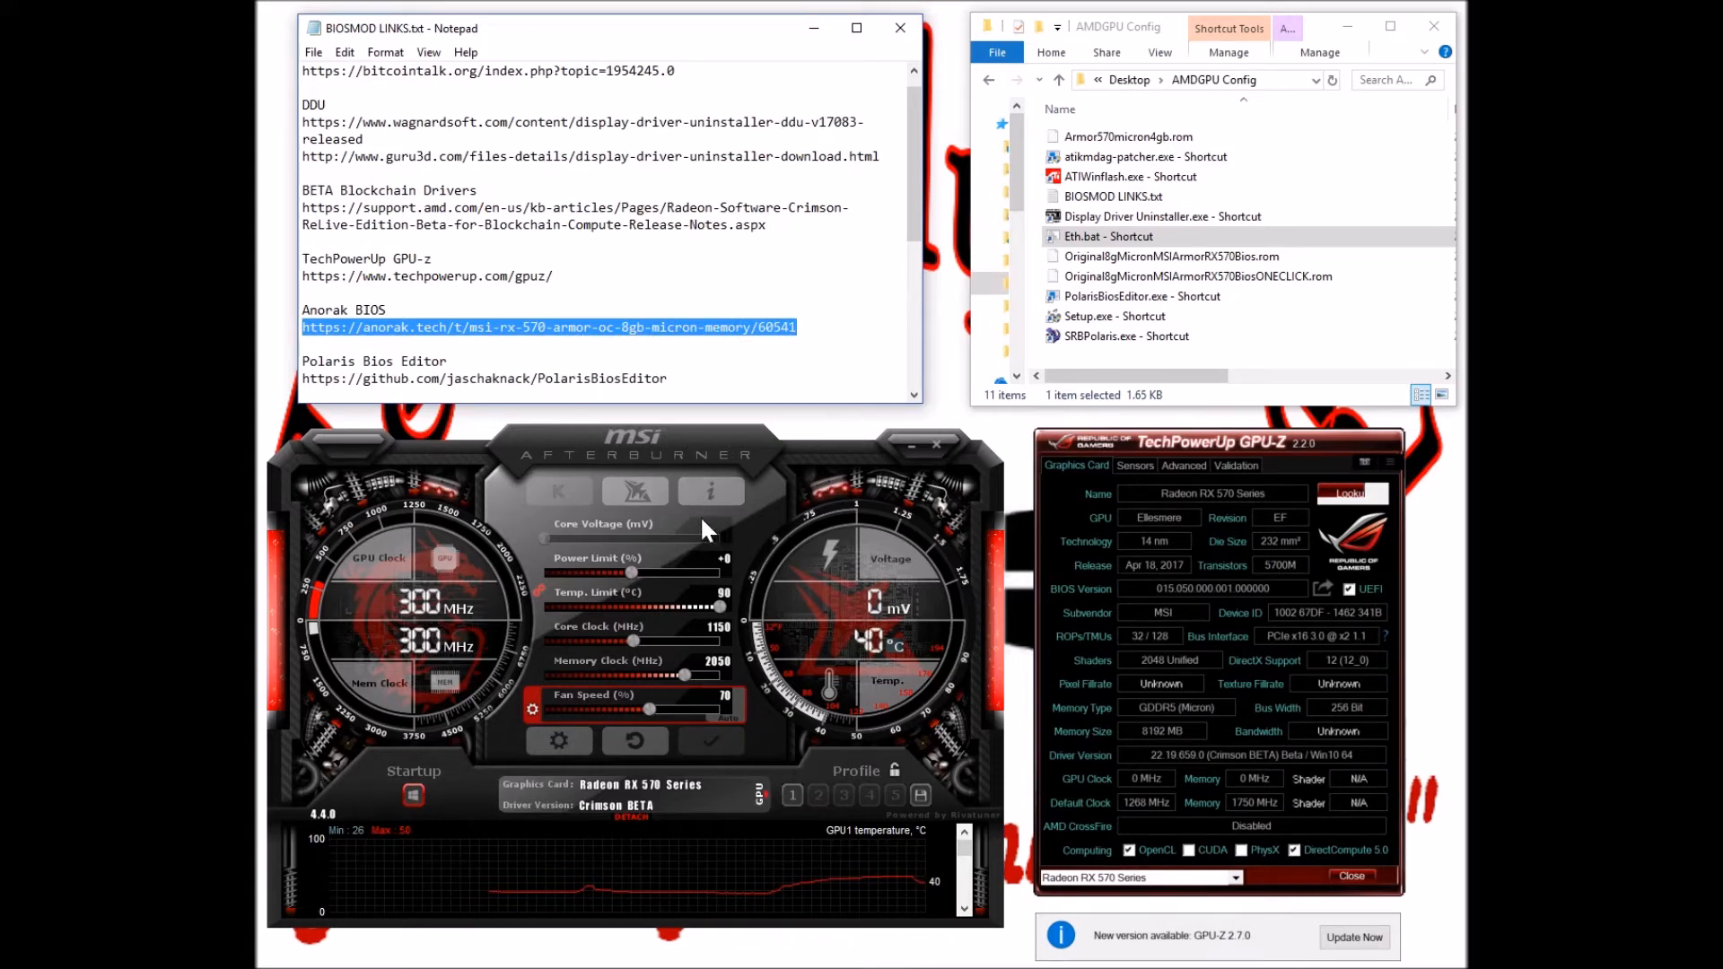
pyautogui.click(1183, 707)
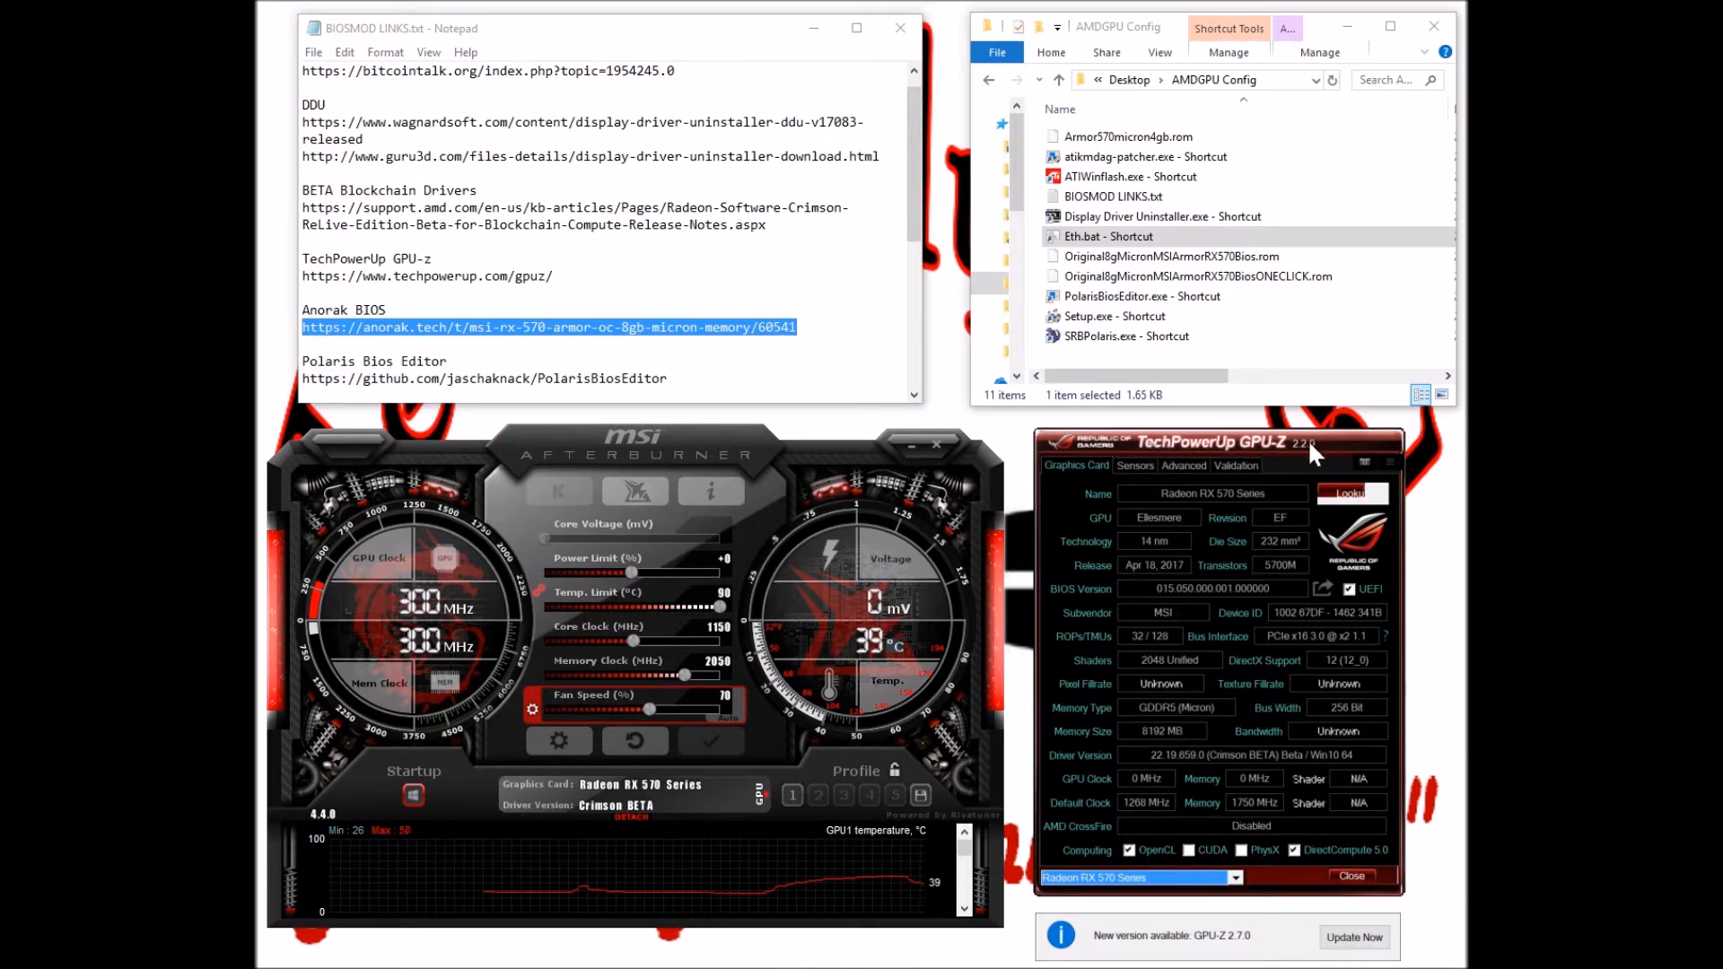
pyautogui.moveTo(553, 276); pyautogui.dragTo(302, 276)
pyautogui.click(364, 275)
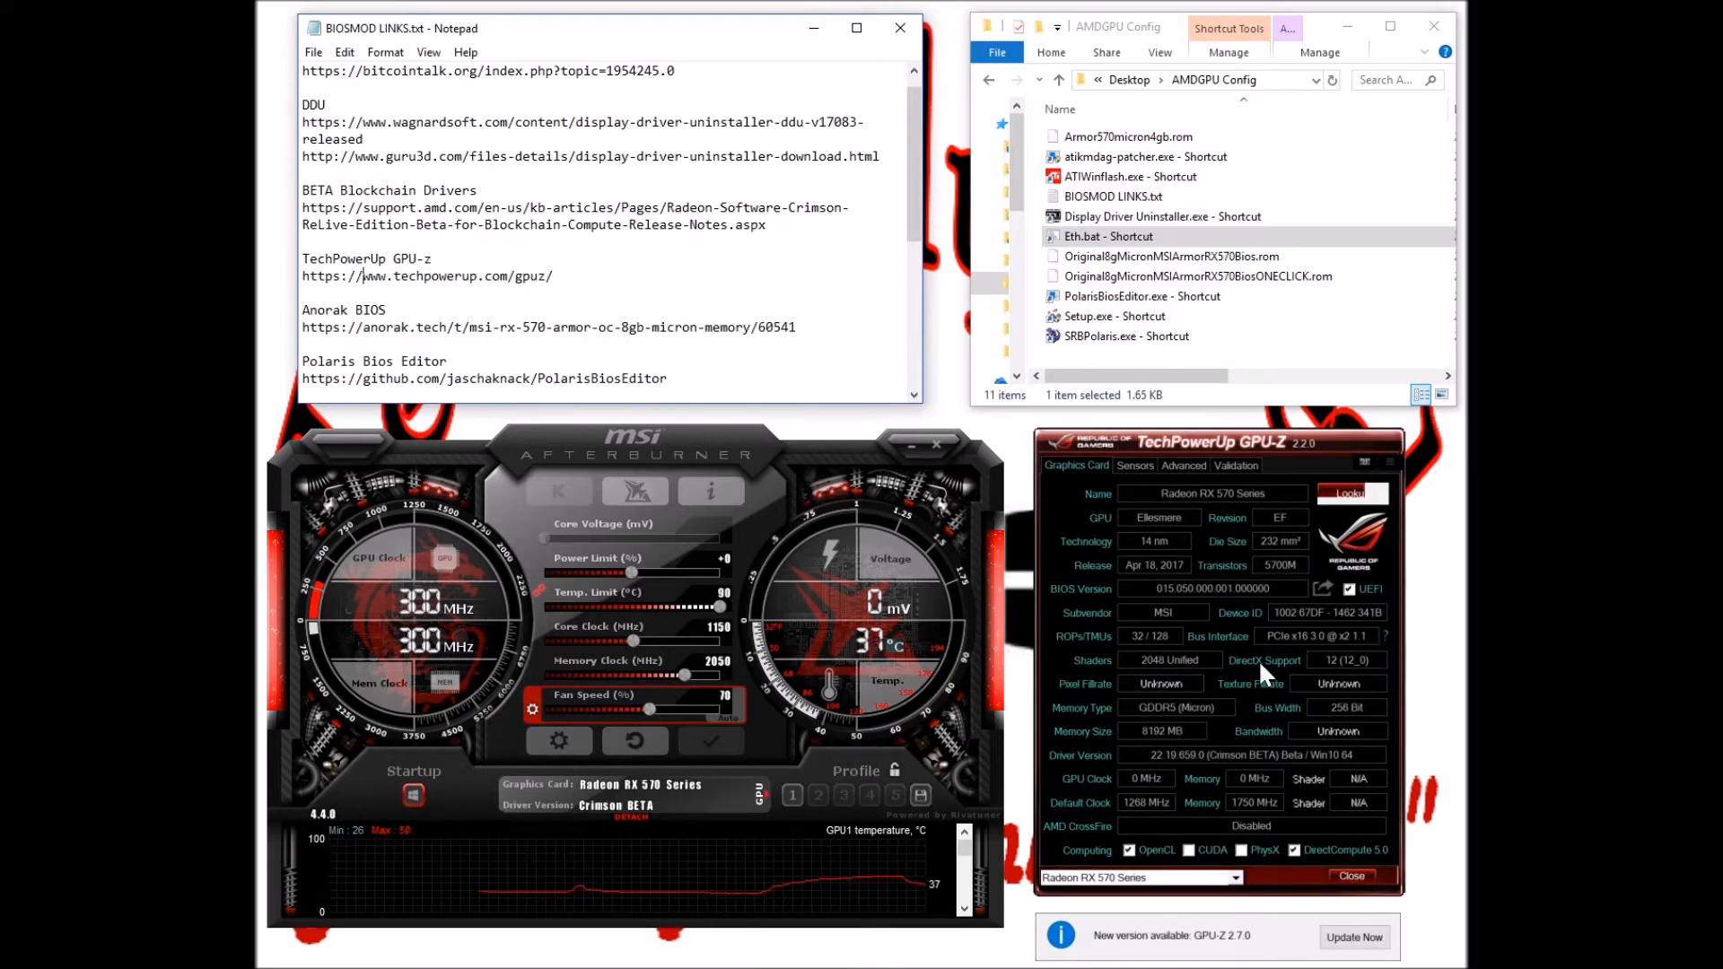
pyautogui.click(1185, 721)
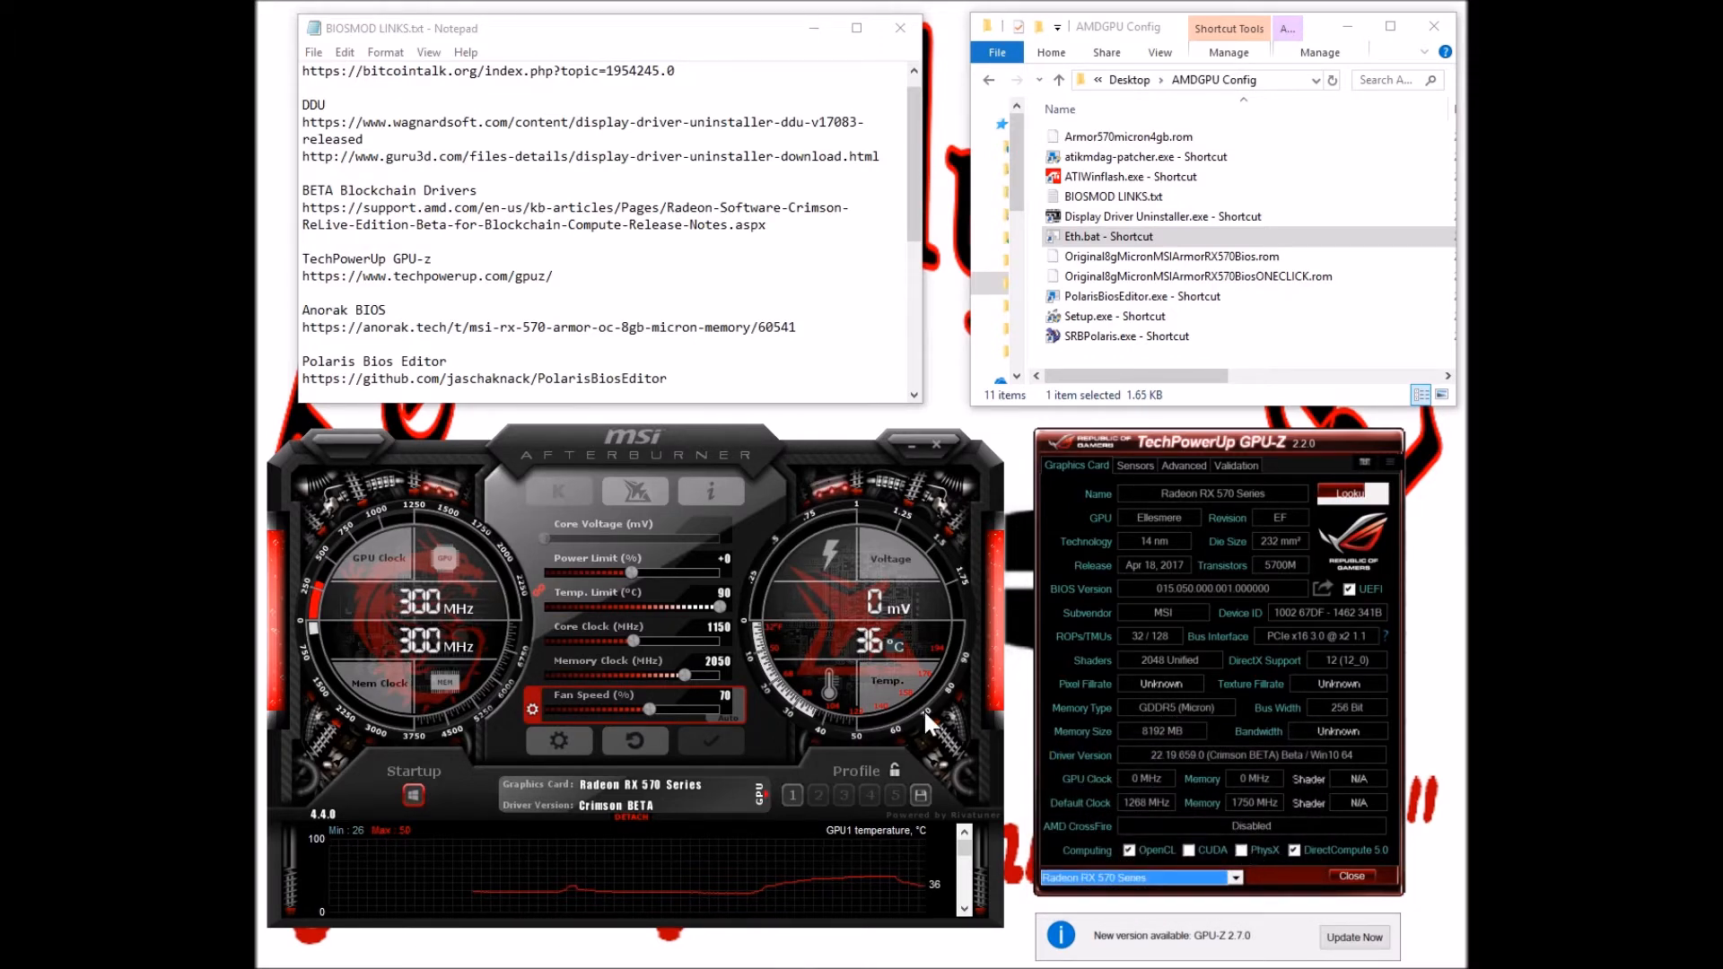
pyautogui.click(728, 327)
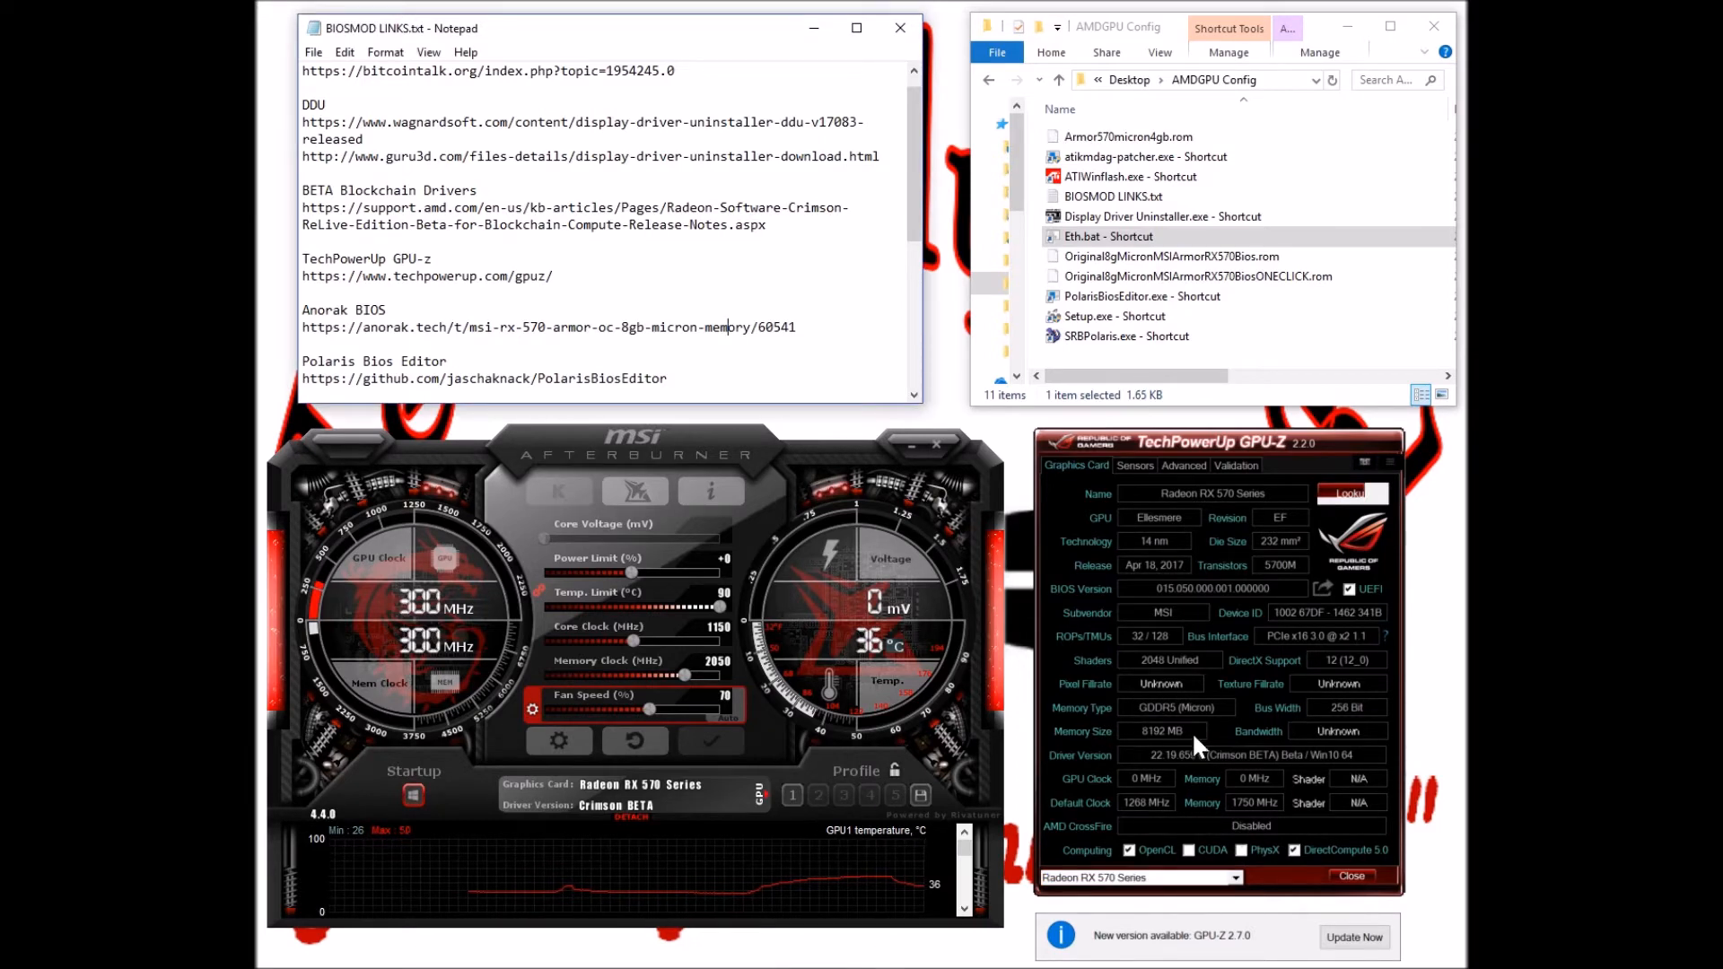
pyautogui.moveTo(370, 327); pyautogui.dragTo(447, 328)
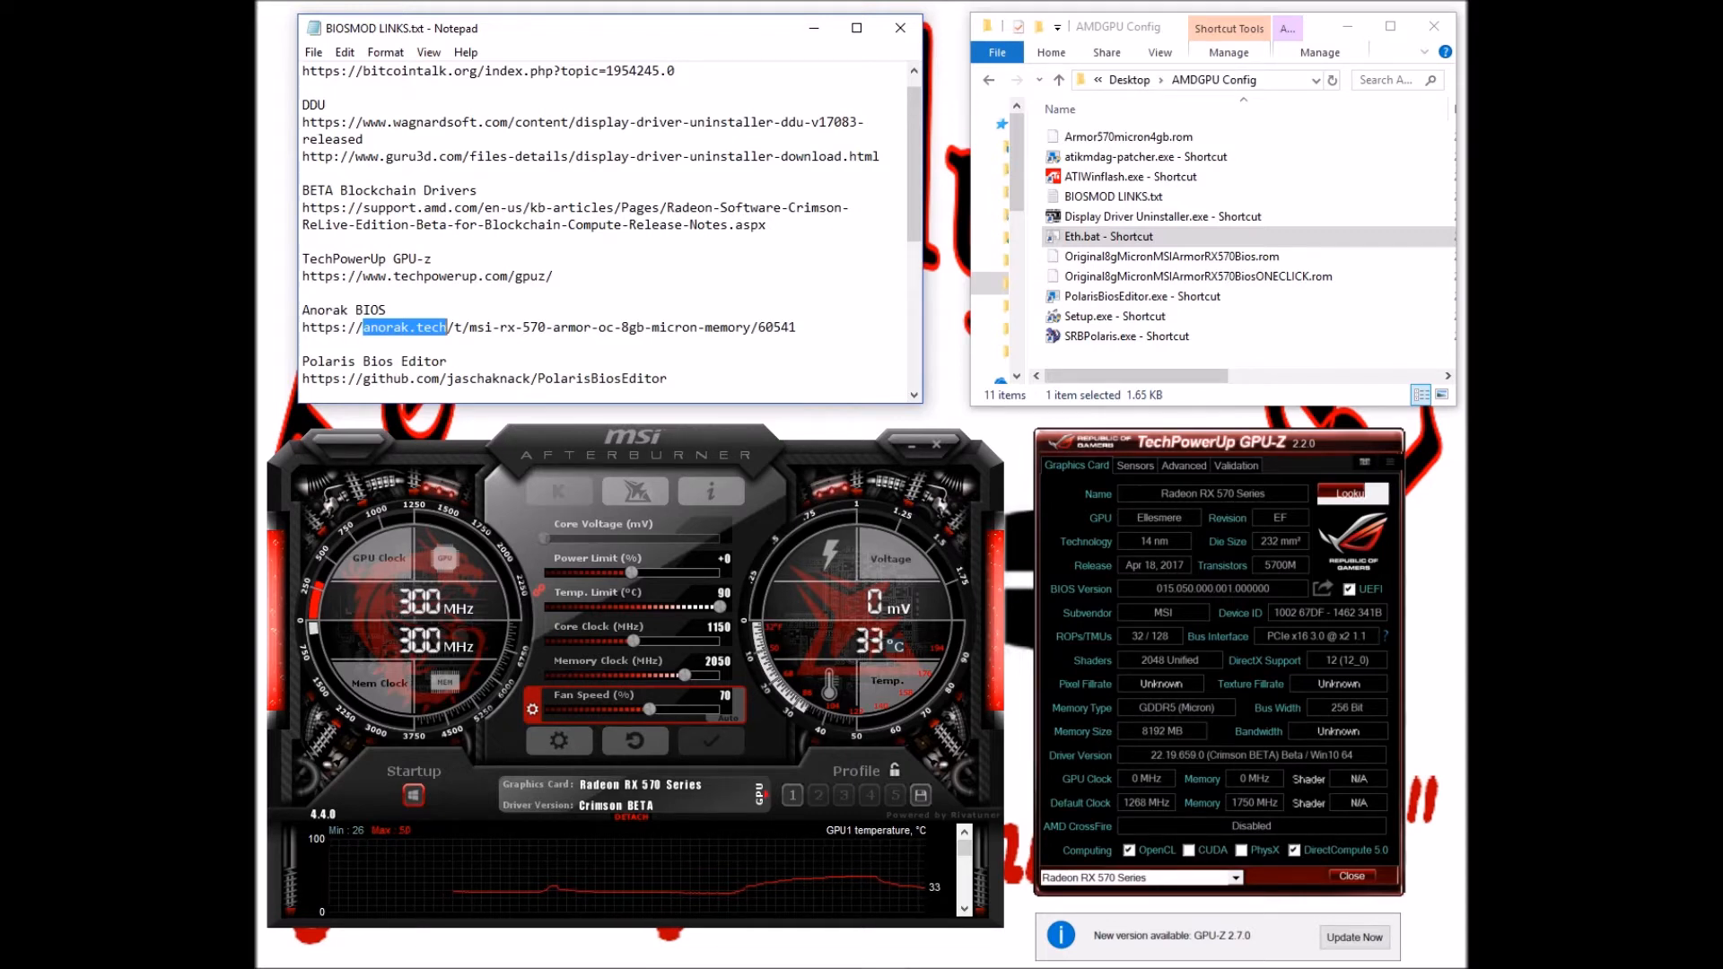
pyautogui.click(318, 327)
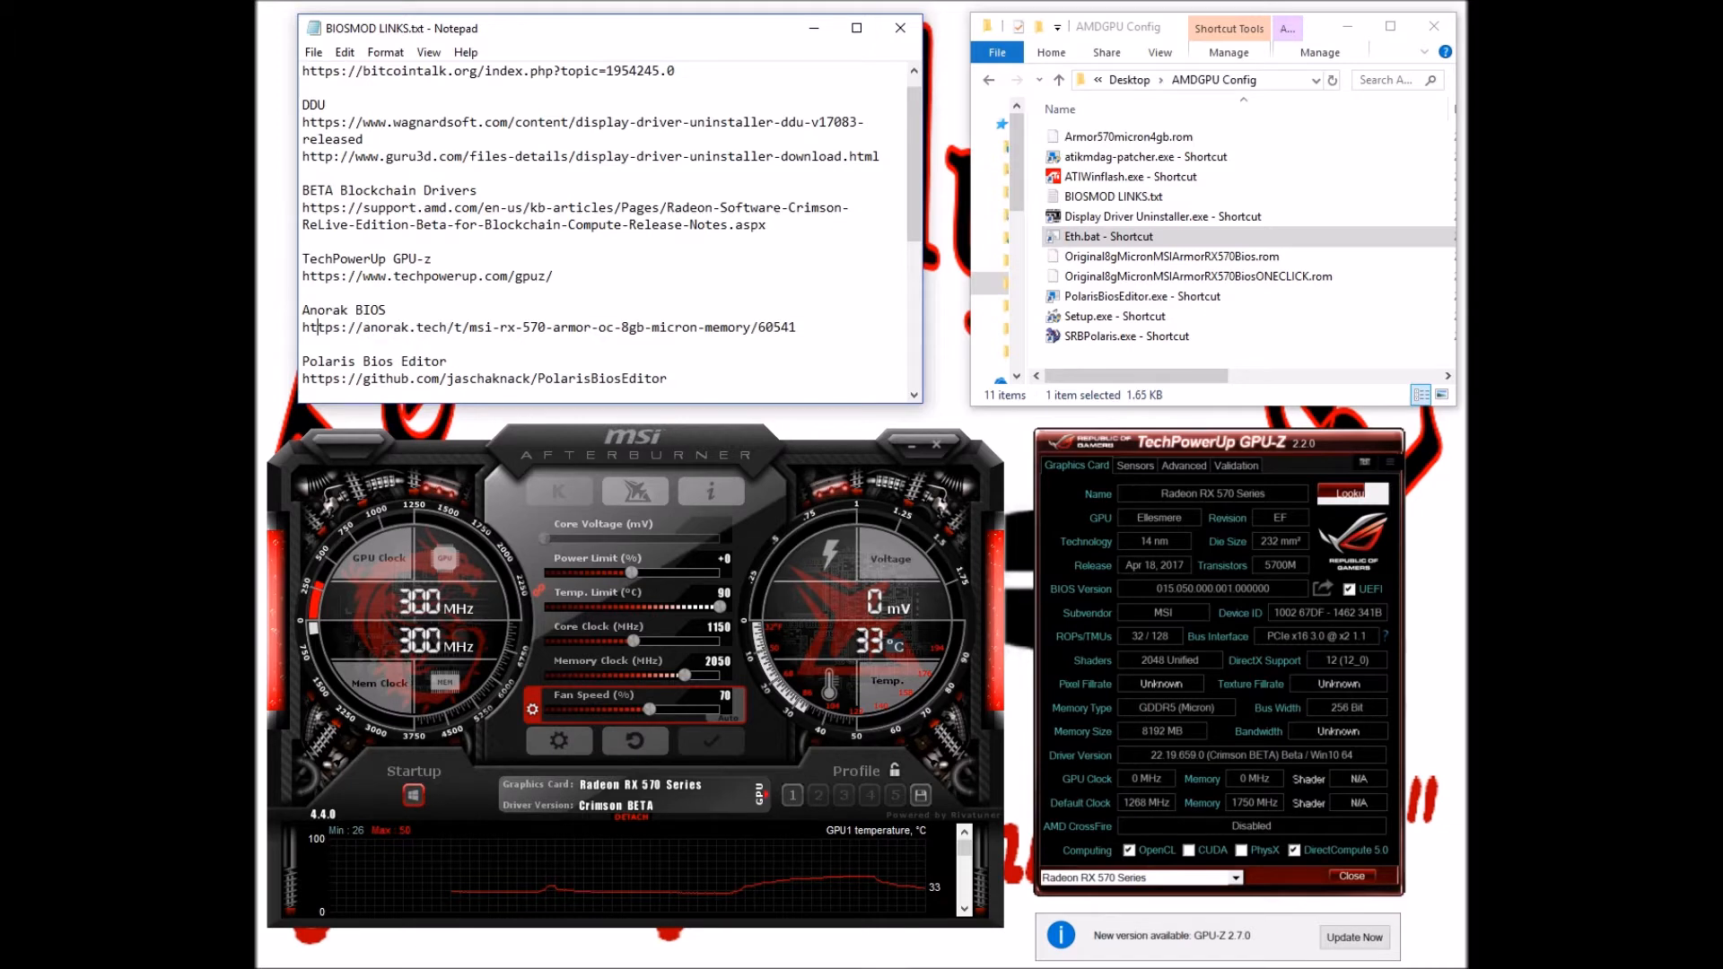
pyautogui.moveTo(363, 327); pyautogui.dragTo(751, 327)
pyautogui.click(387, 327)
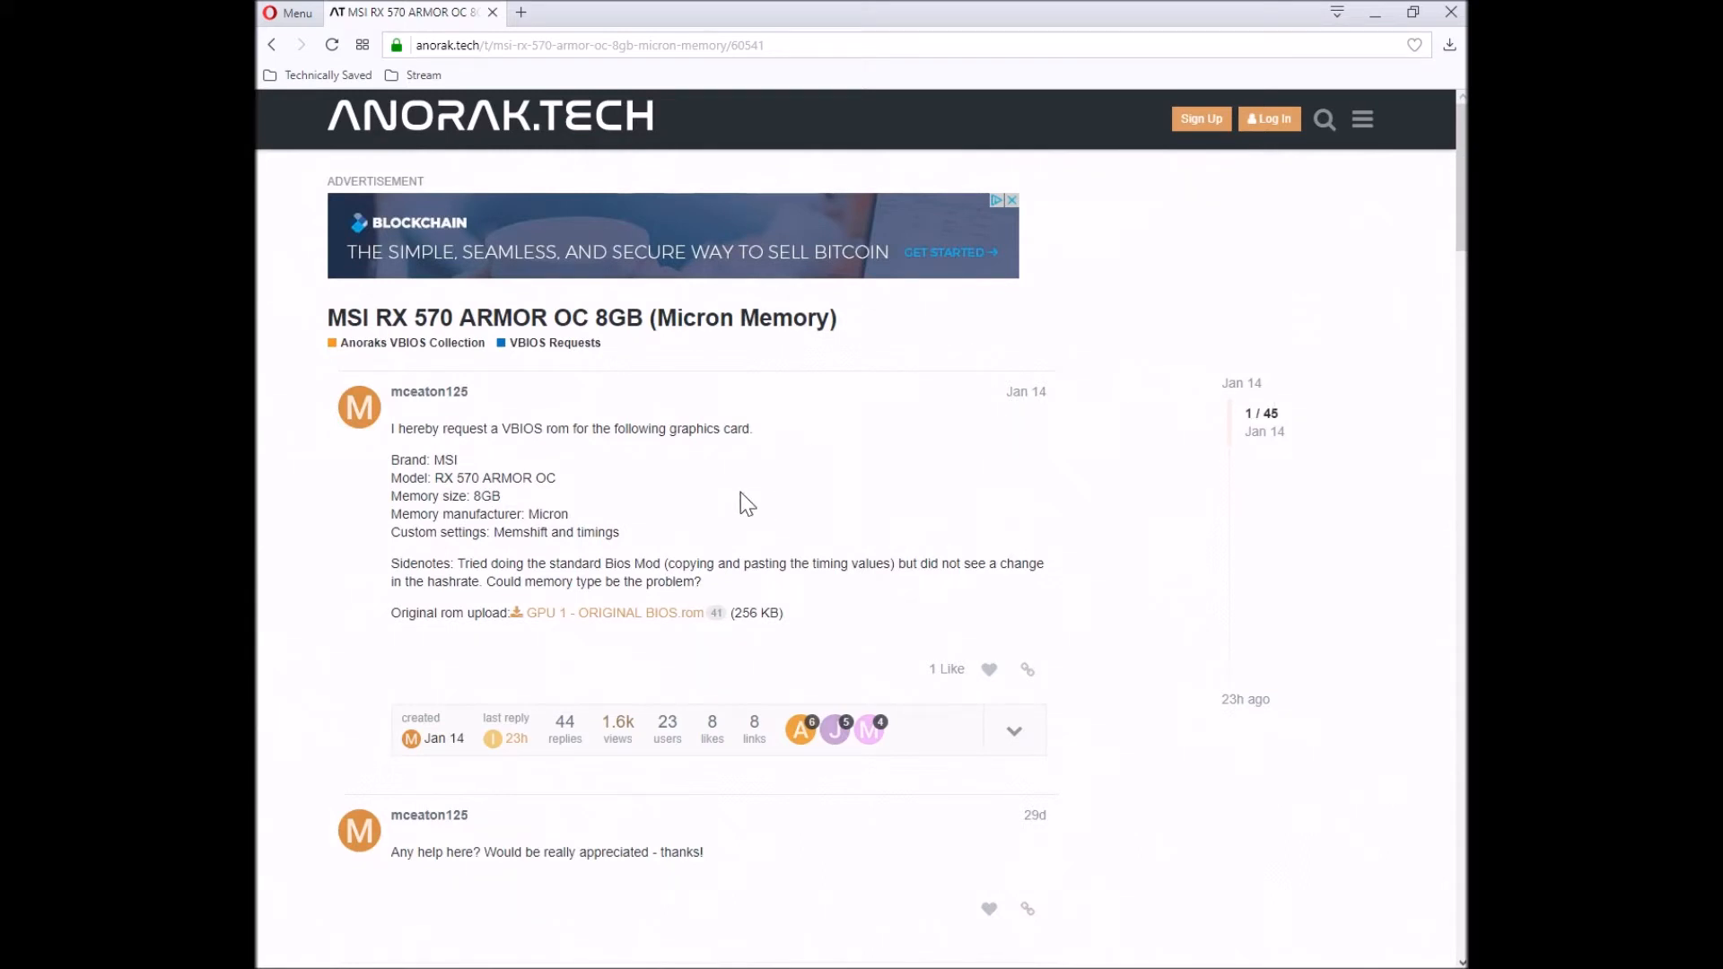
# Scroll the anorak.tech thread to the Armor570micron4gb.rom post and highlight 1150/2100
pyautogui.scroll(-2, 617, 431)
pyautogui.scroll(-3, 617, 431)
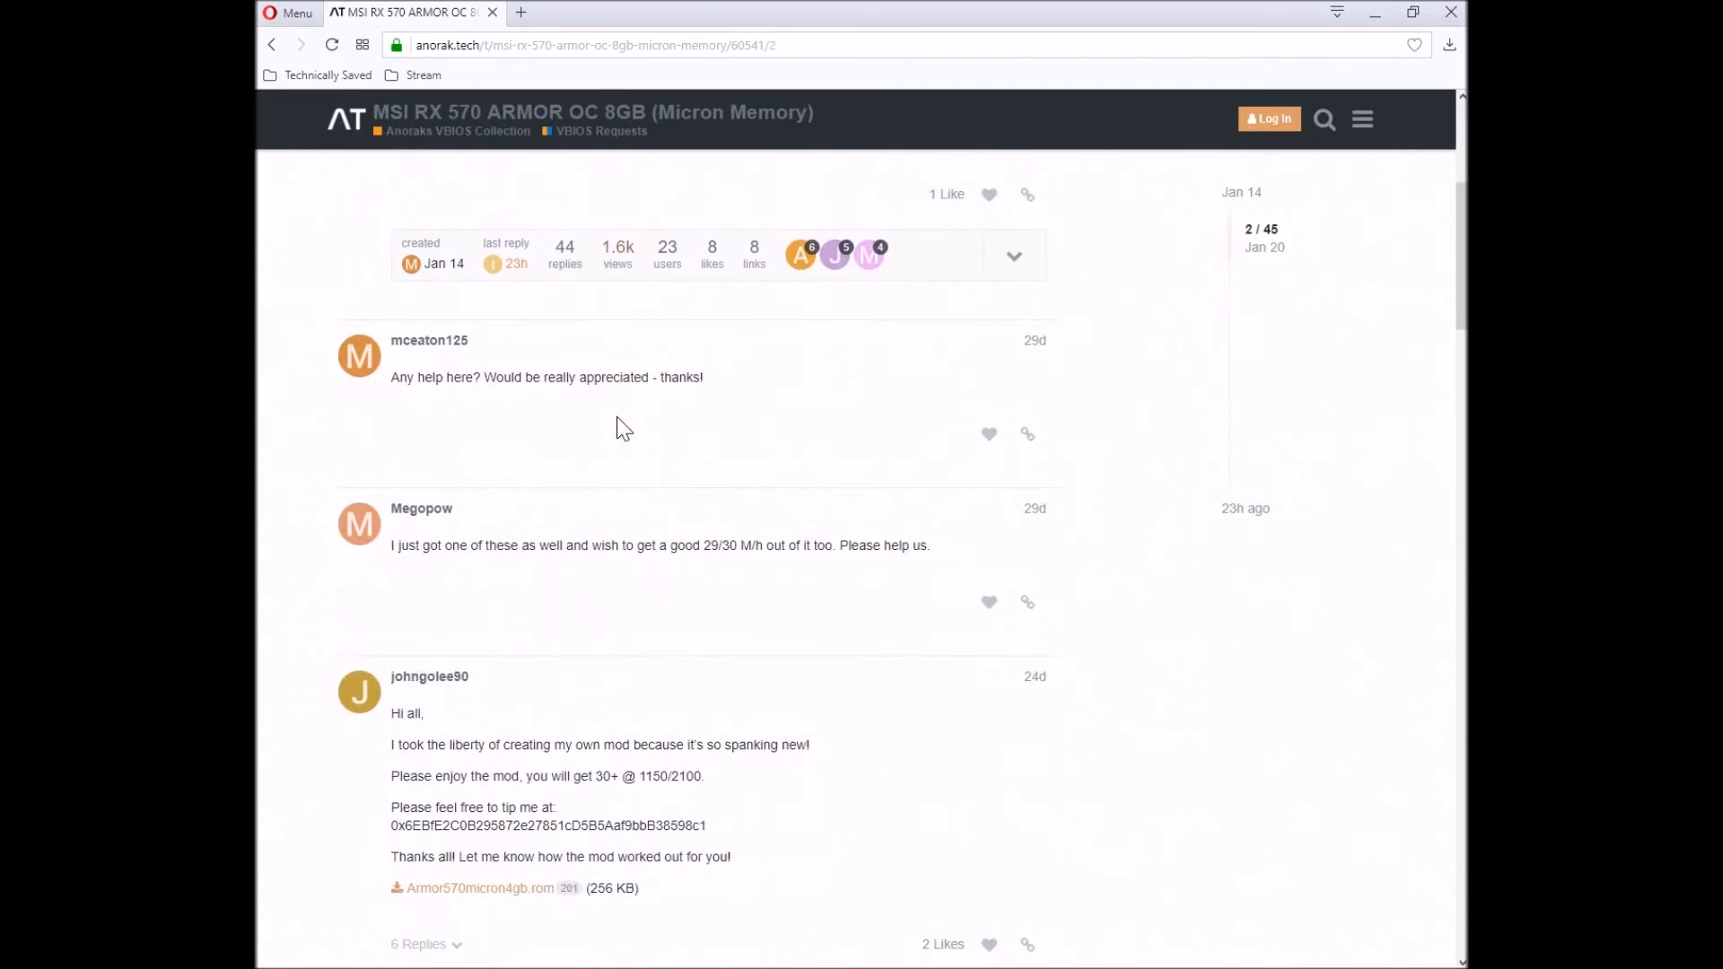
pyautogui.scroll(4, 617, 429)
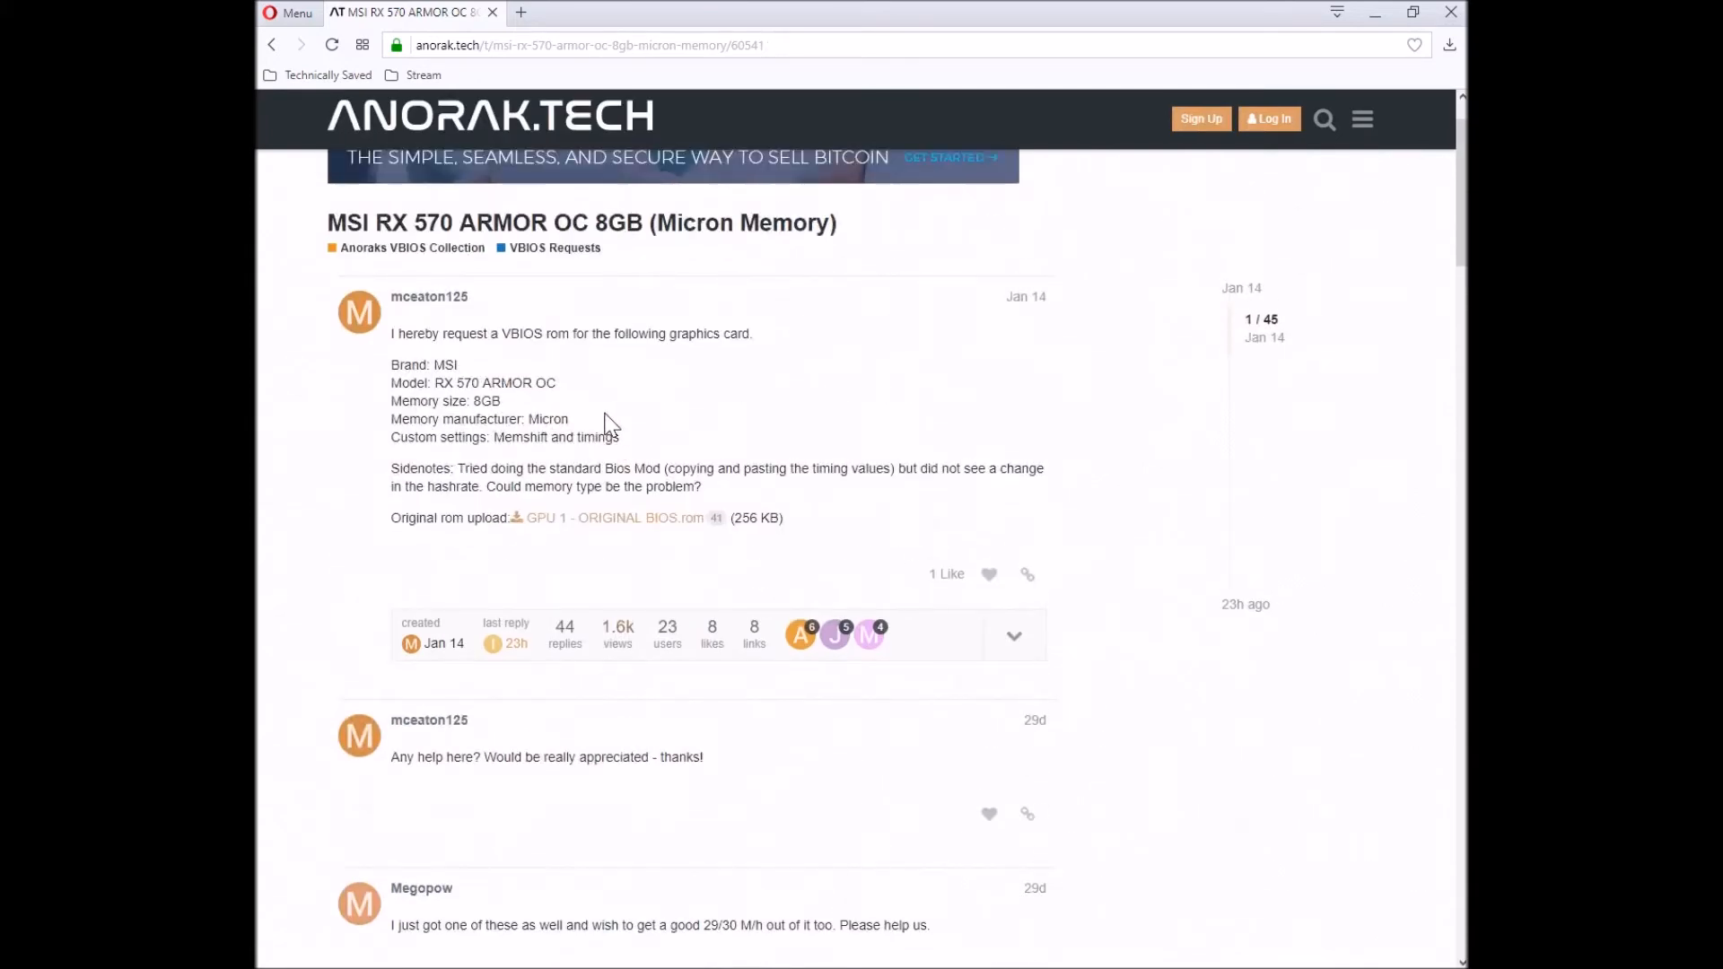
pyautogui.scroll(1, 597, 429)
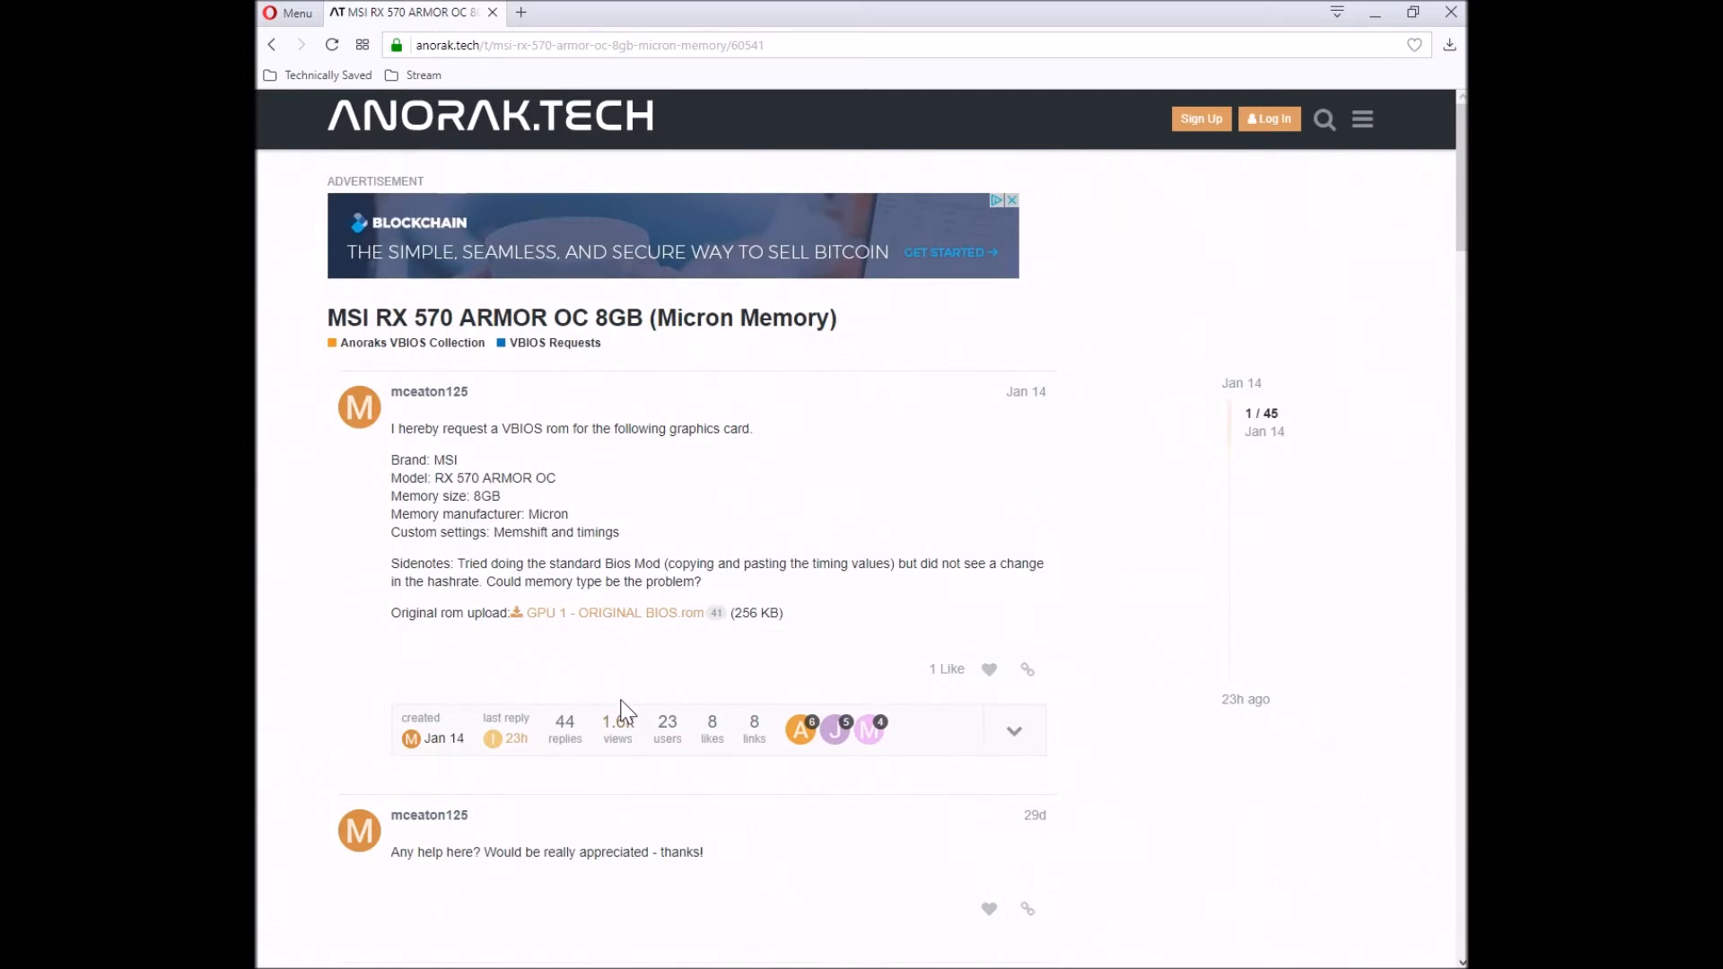
pyautogui.scroll(-5, 626, 711)
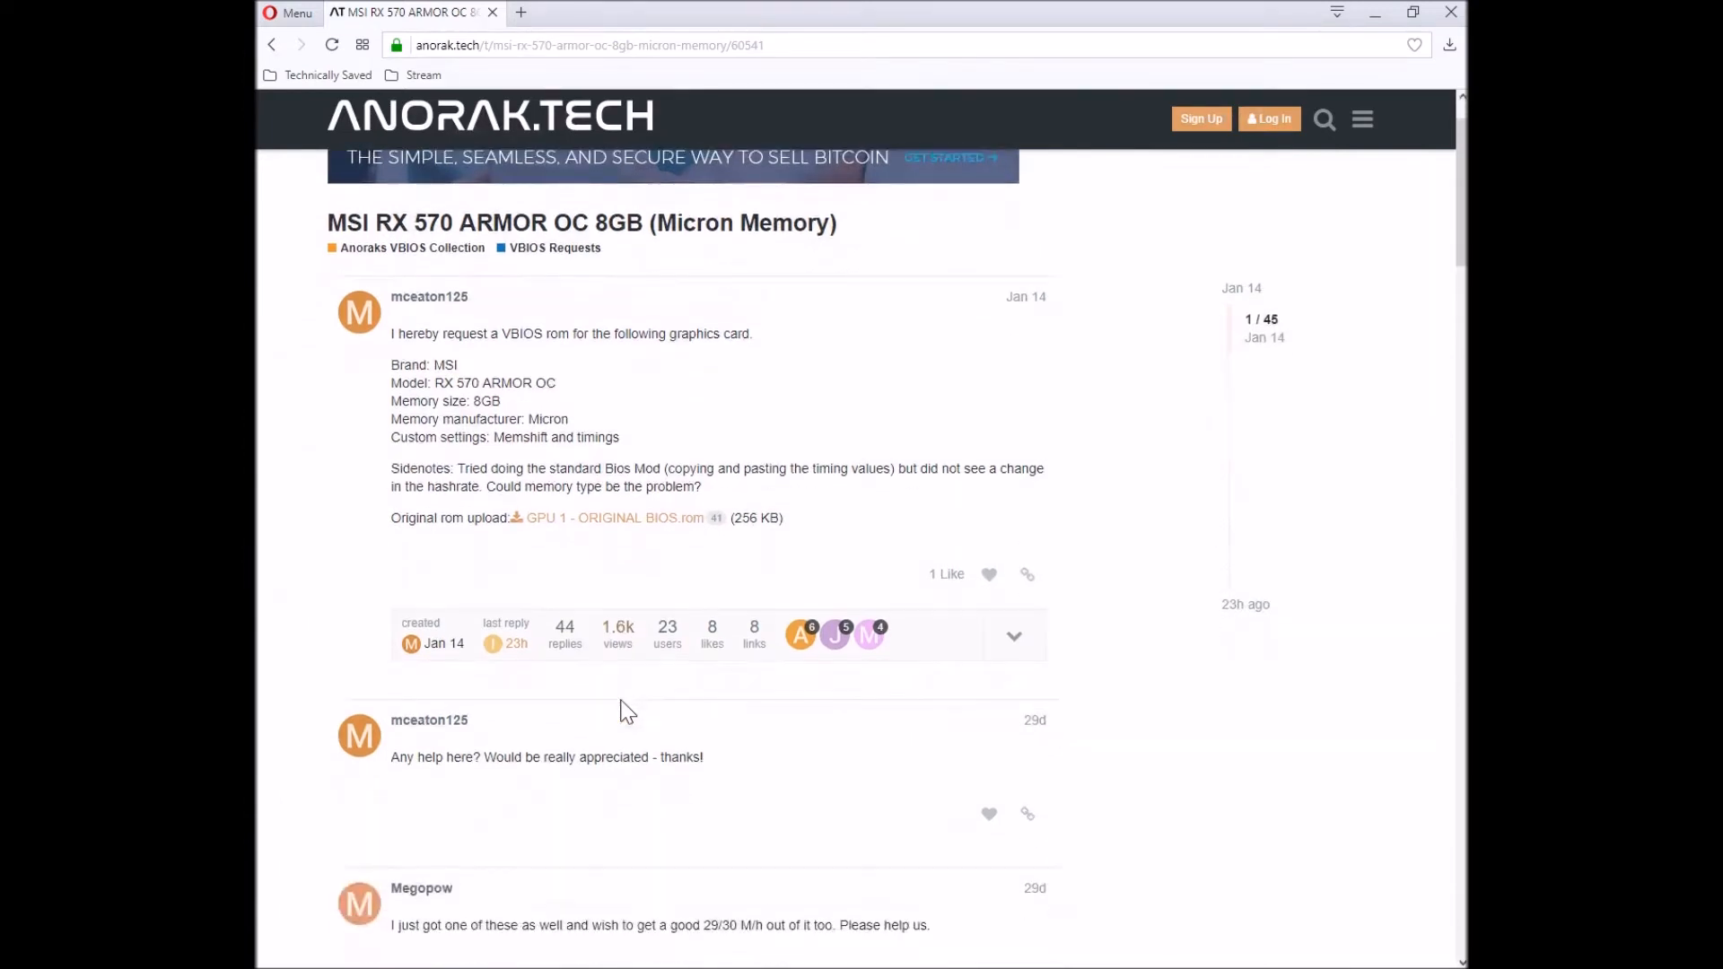
pyautogui.scroll(-2, 626, 708)
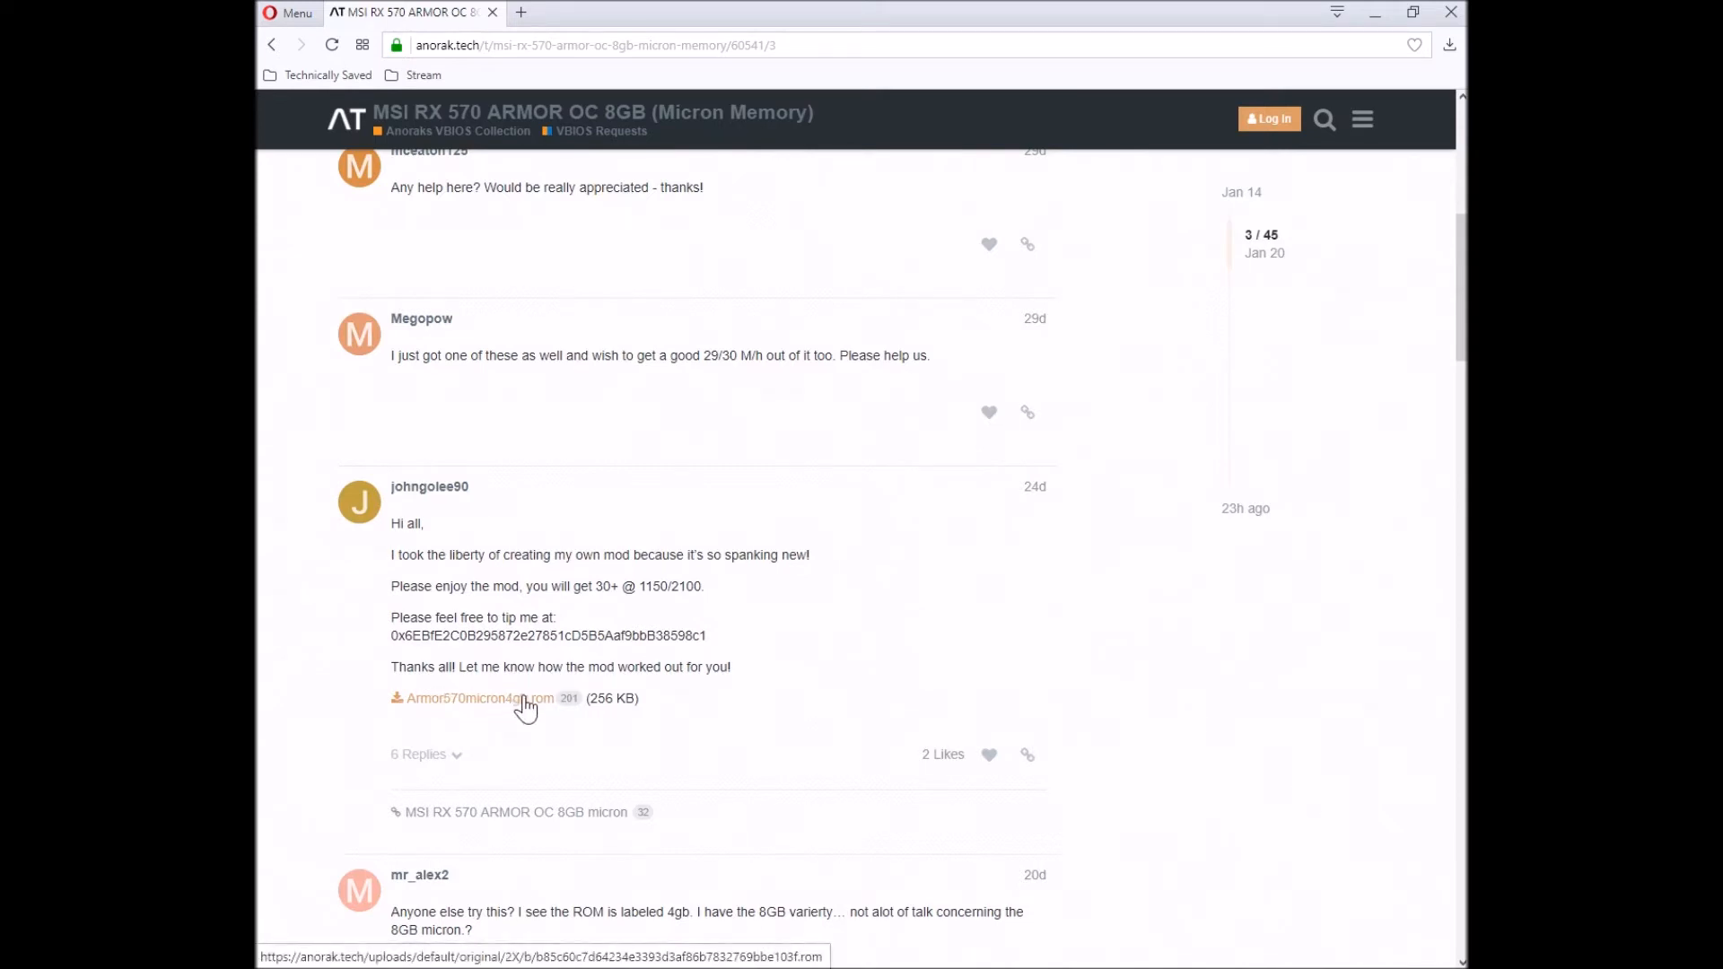
pyautogui.scroll(-7, 521, 713)
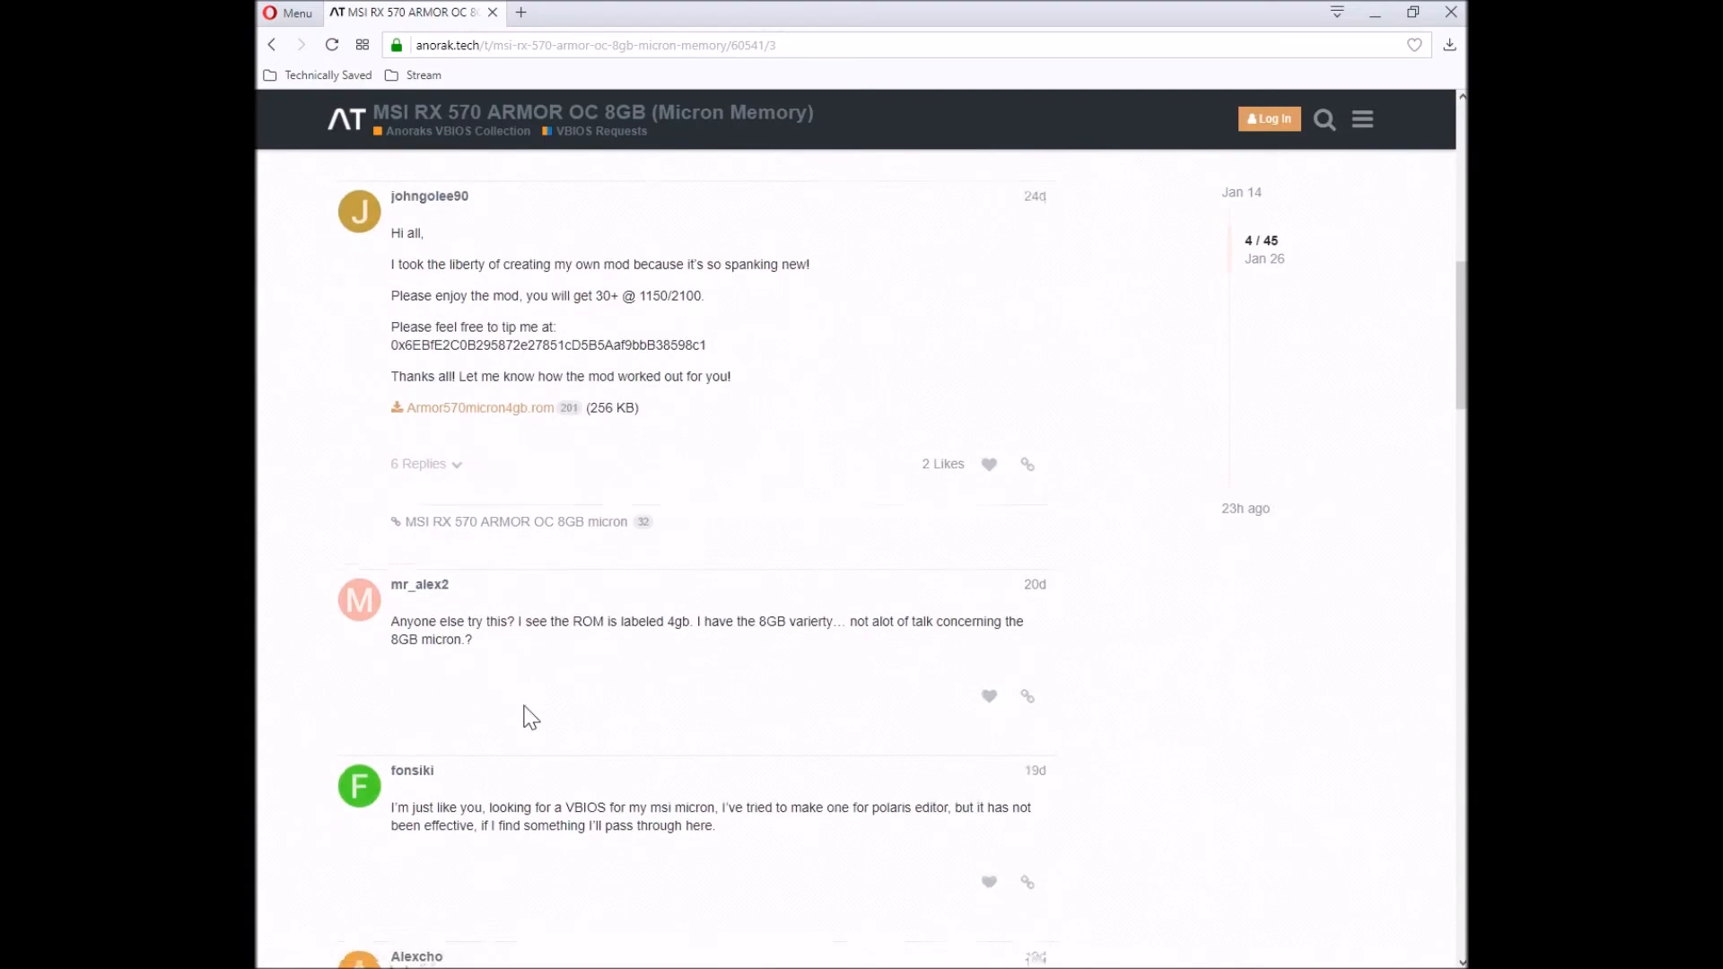
pyautogui.scroll(-2, 509, 734)
pyautogui.scroll(8, 509, 734)
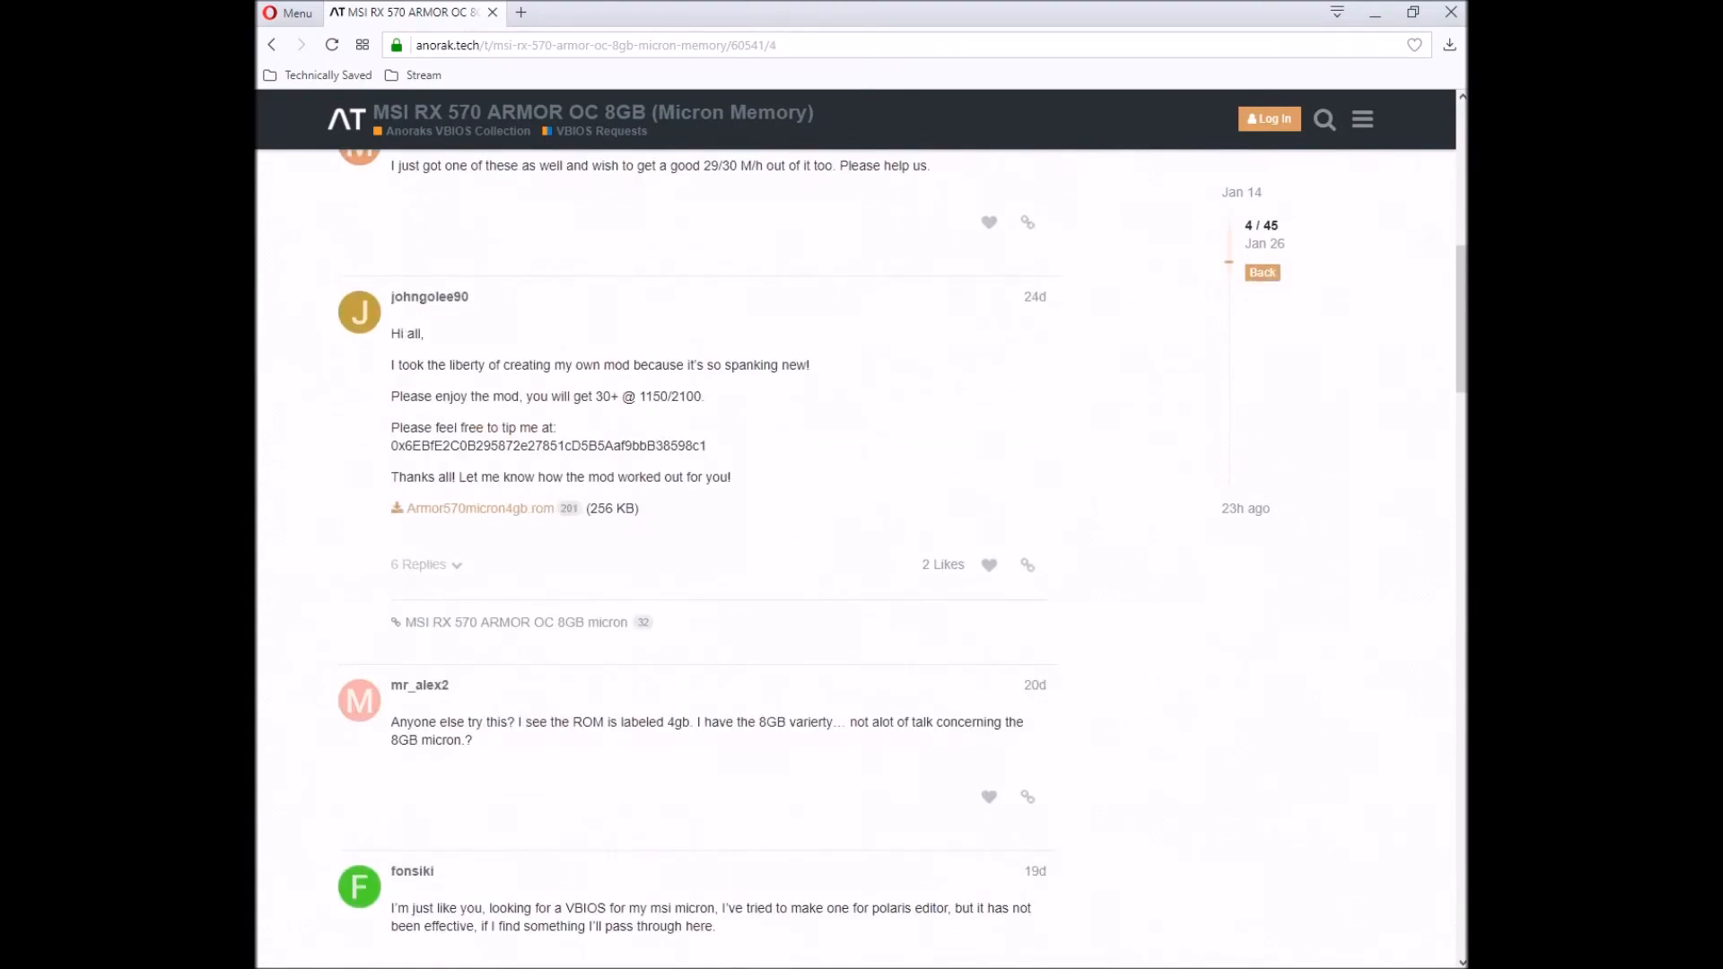
pyautogui.moveTo(639, 397)
pyautogui.mouseDown()
pyautogui.moveTo(706, 396)
pyautogui.moveTo(724, 422)
pyautogui.moveTo(673, 401)
pyautogui.mouseUp()
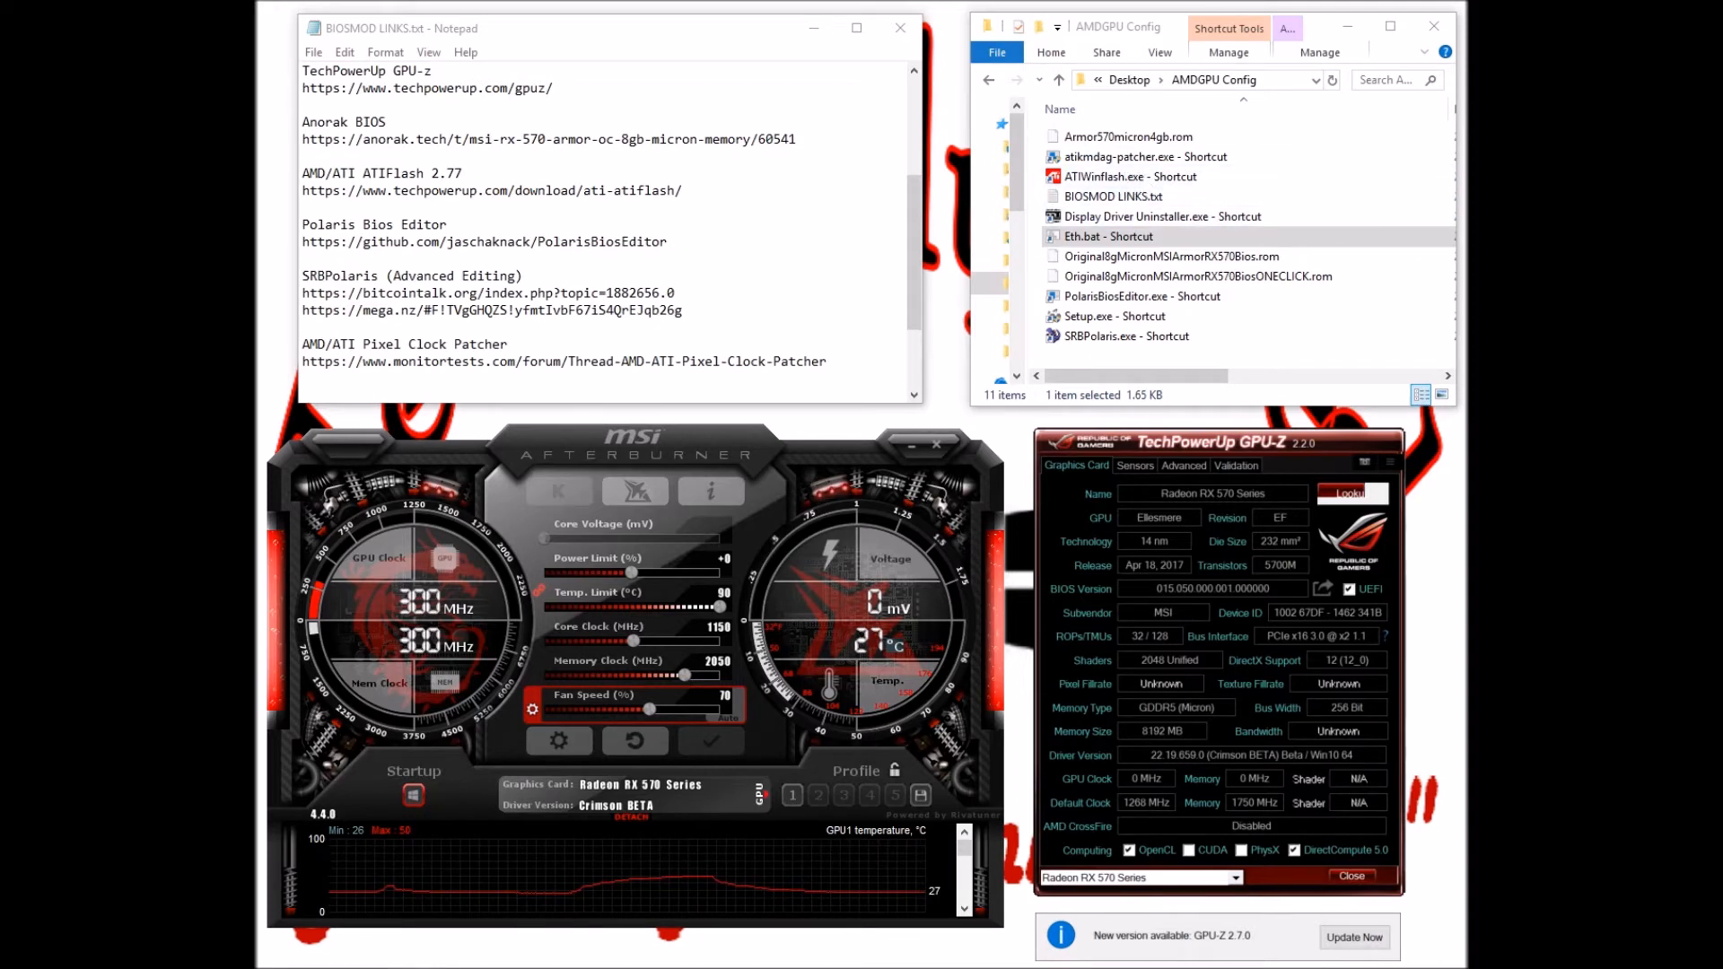
# Highlight the ATIFlash download link, then launch ATIWinflash from its Explorer shortcut
pyautogui.moveTo(683, 190); pyautogui.dragTo(301, 191)
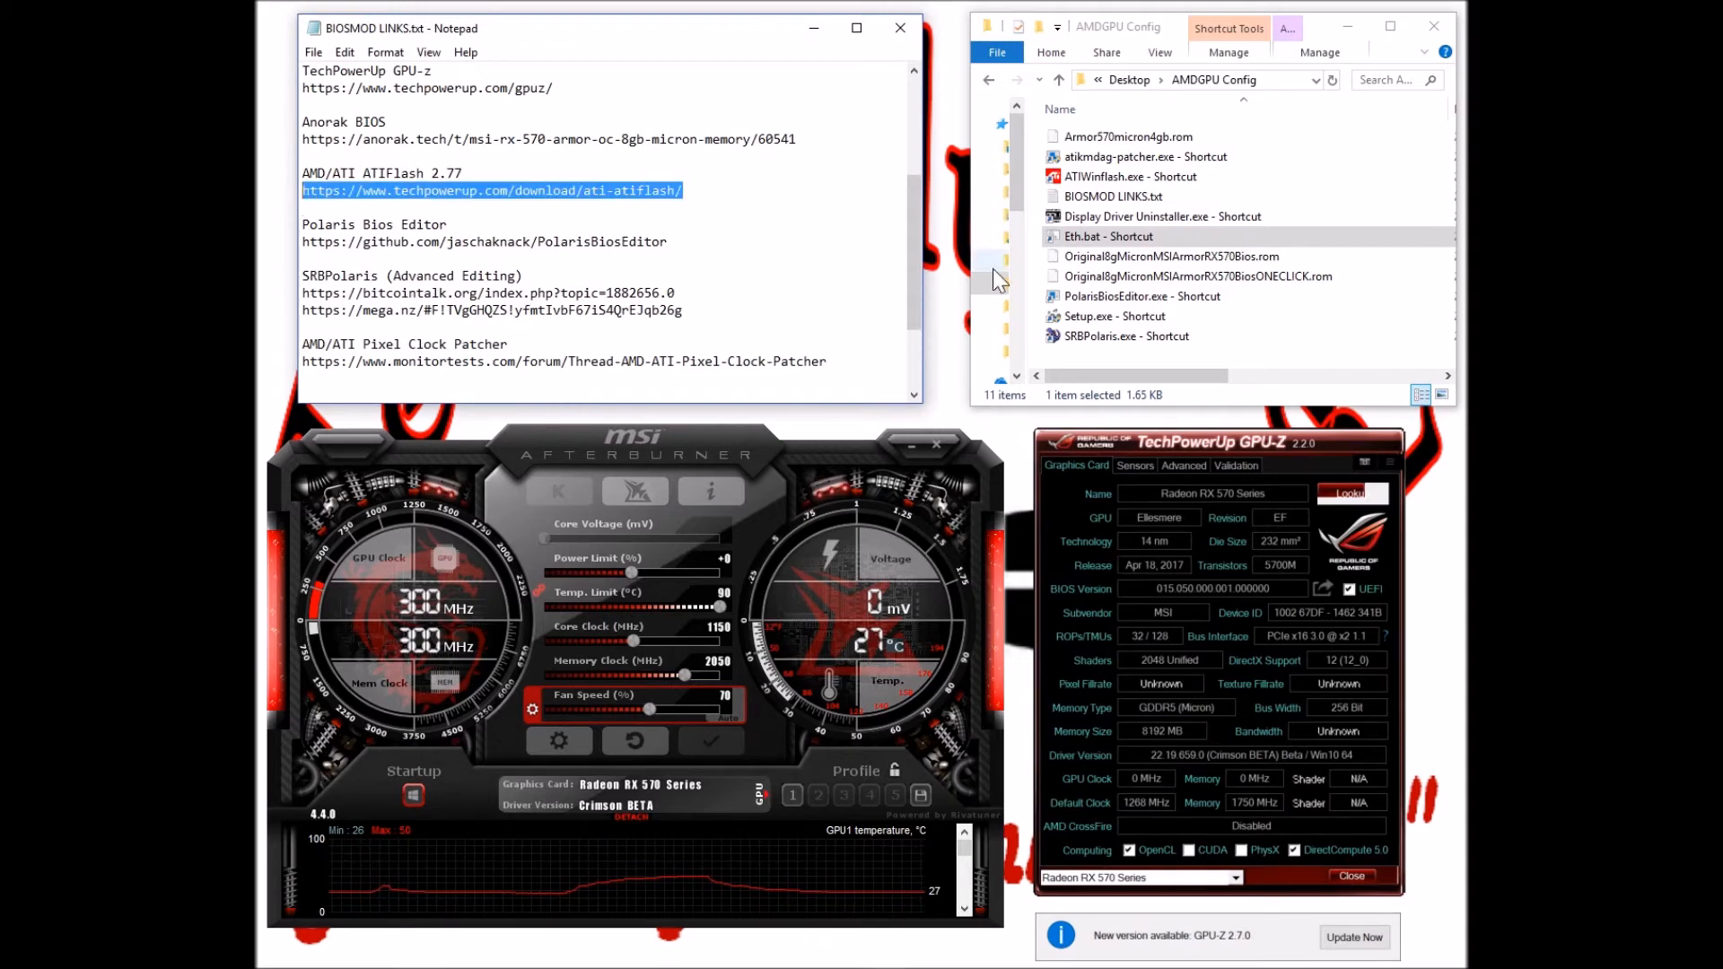
pyautogui.rightClick(1121, 179)
pyautogui.click(1074, 179)
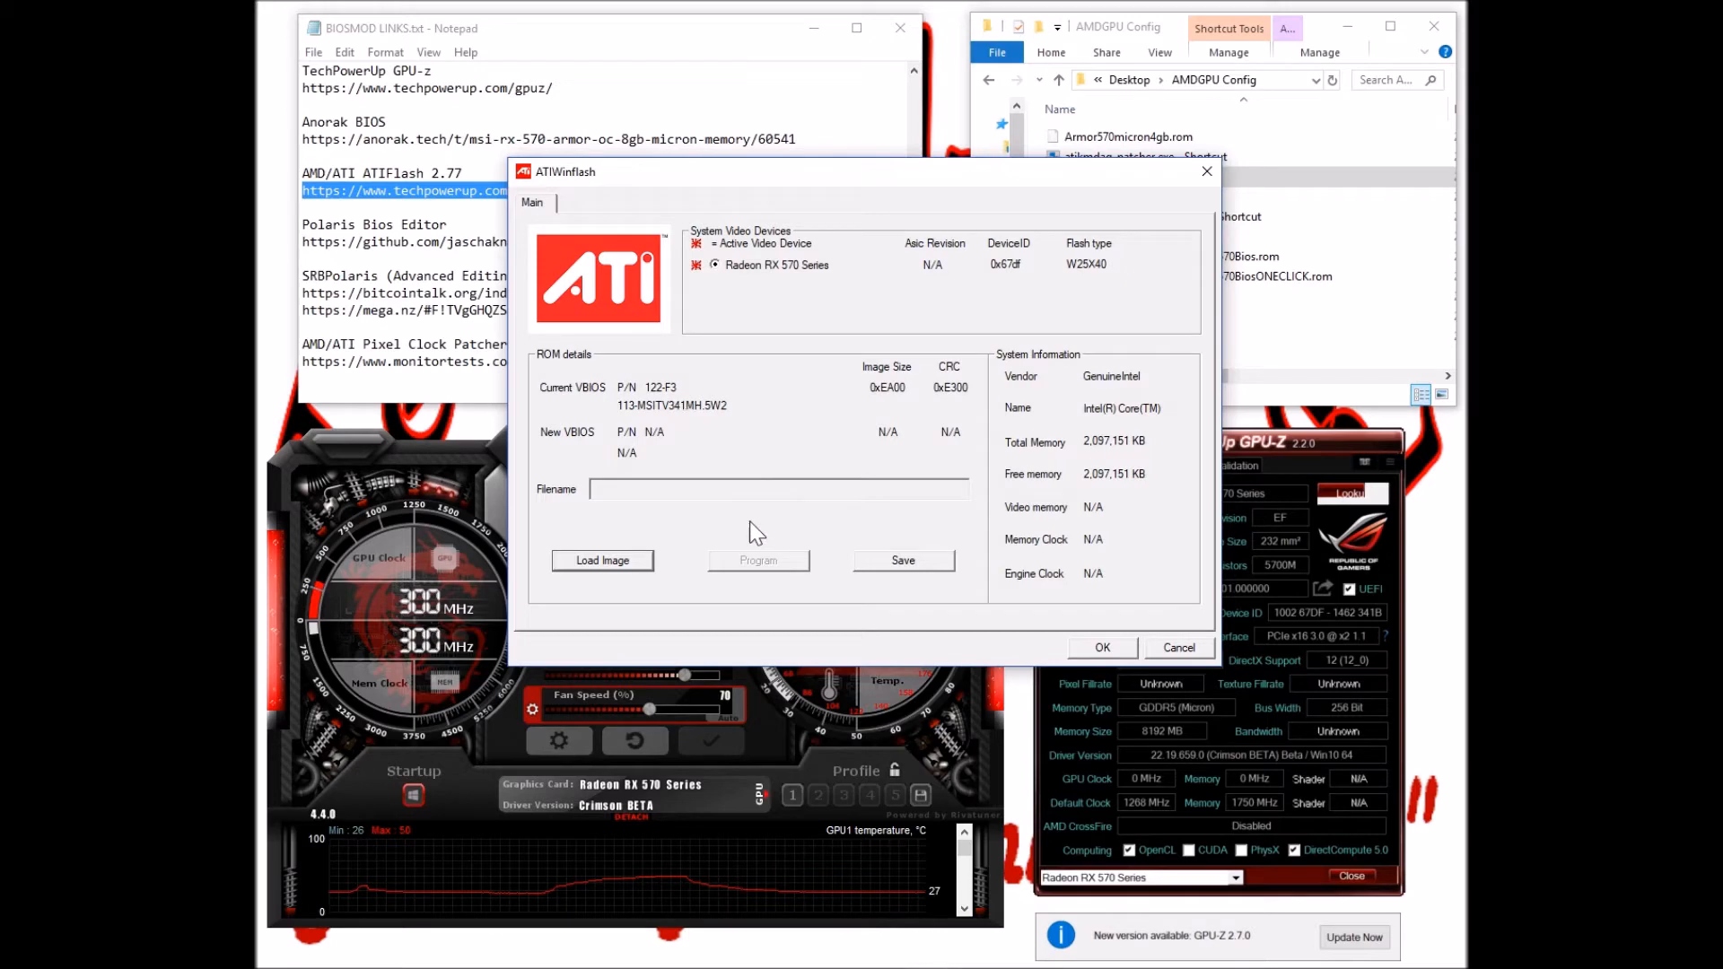
pyautogui.click(910, 566)
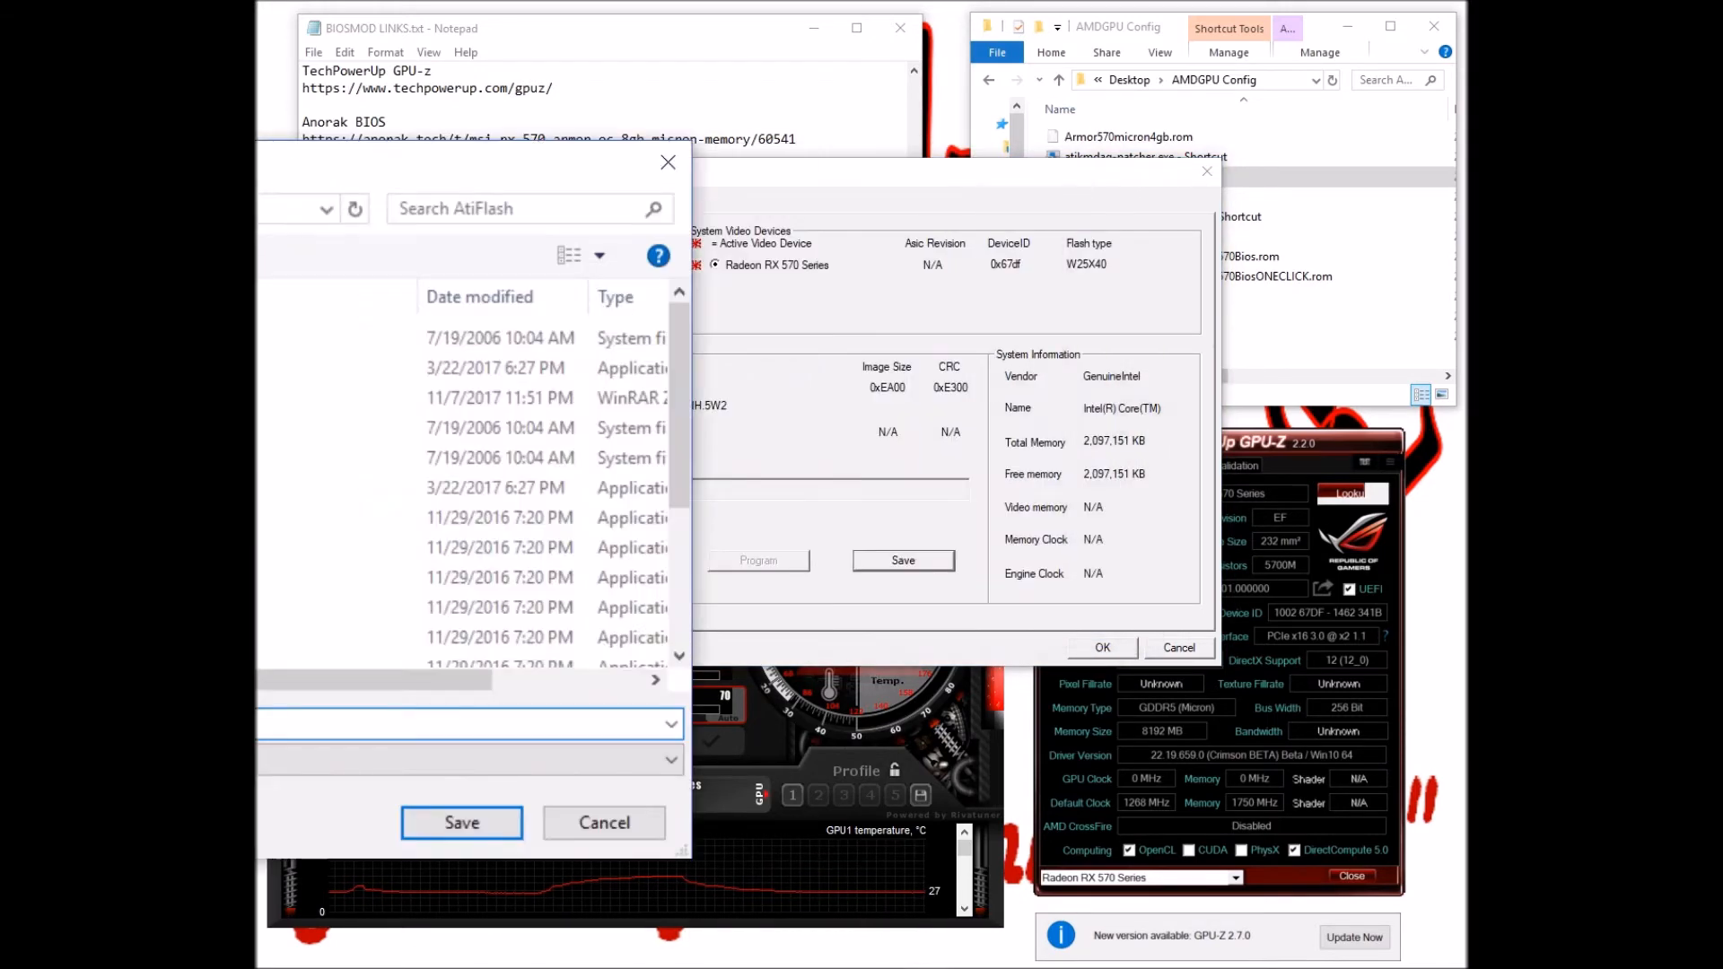
pyautogui.moveTo(257, 162); pyautogui.dragTo(0, 163)
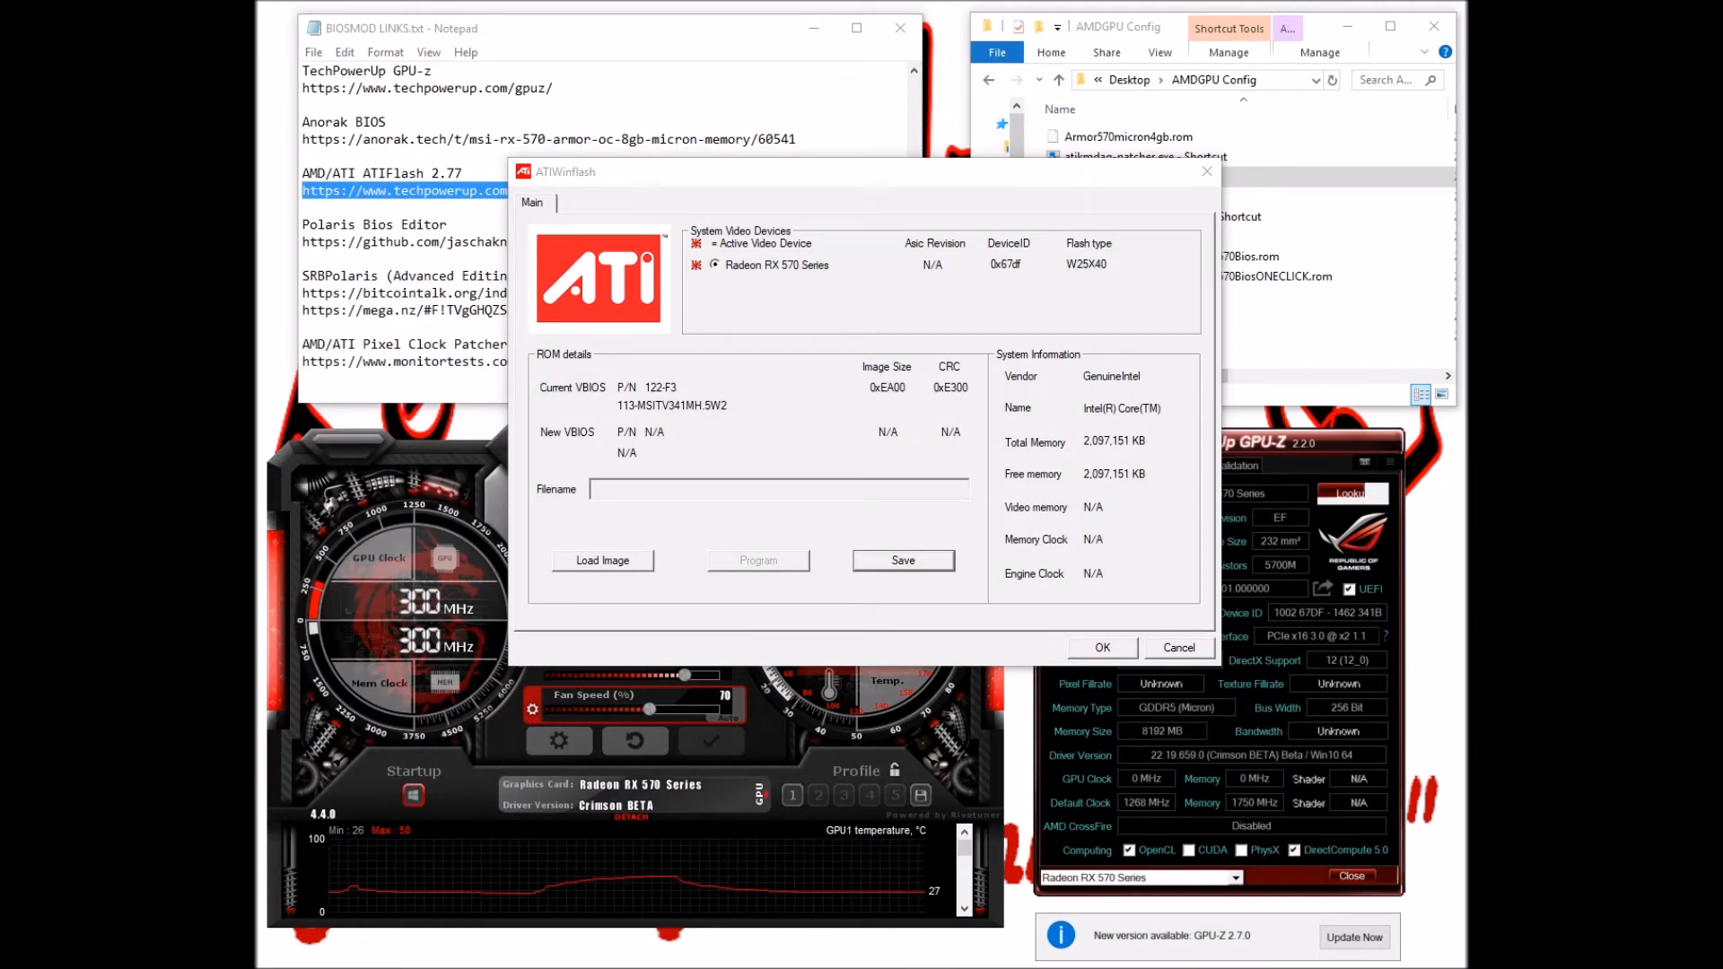
pyautogui.moveTo(0, 147); pyautogui.dragTo(934, 146)
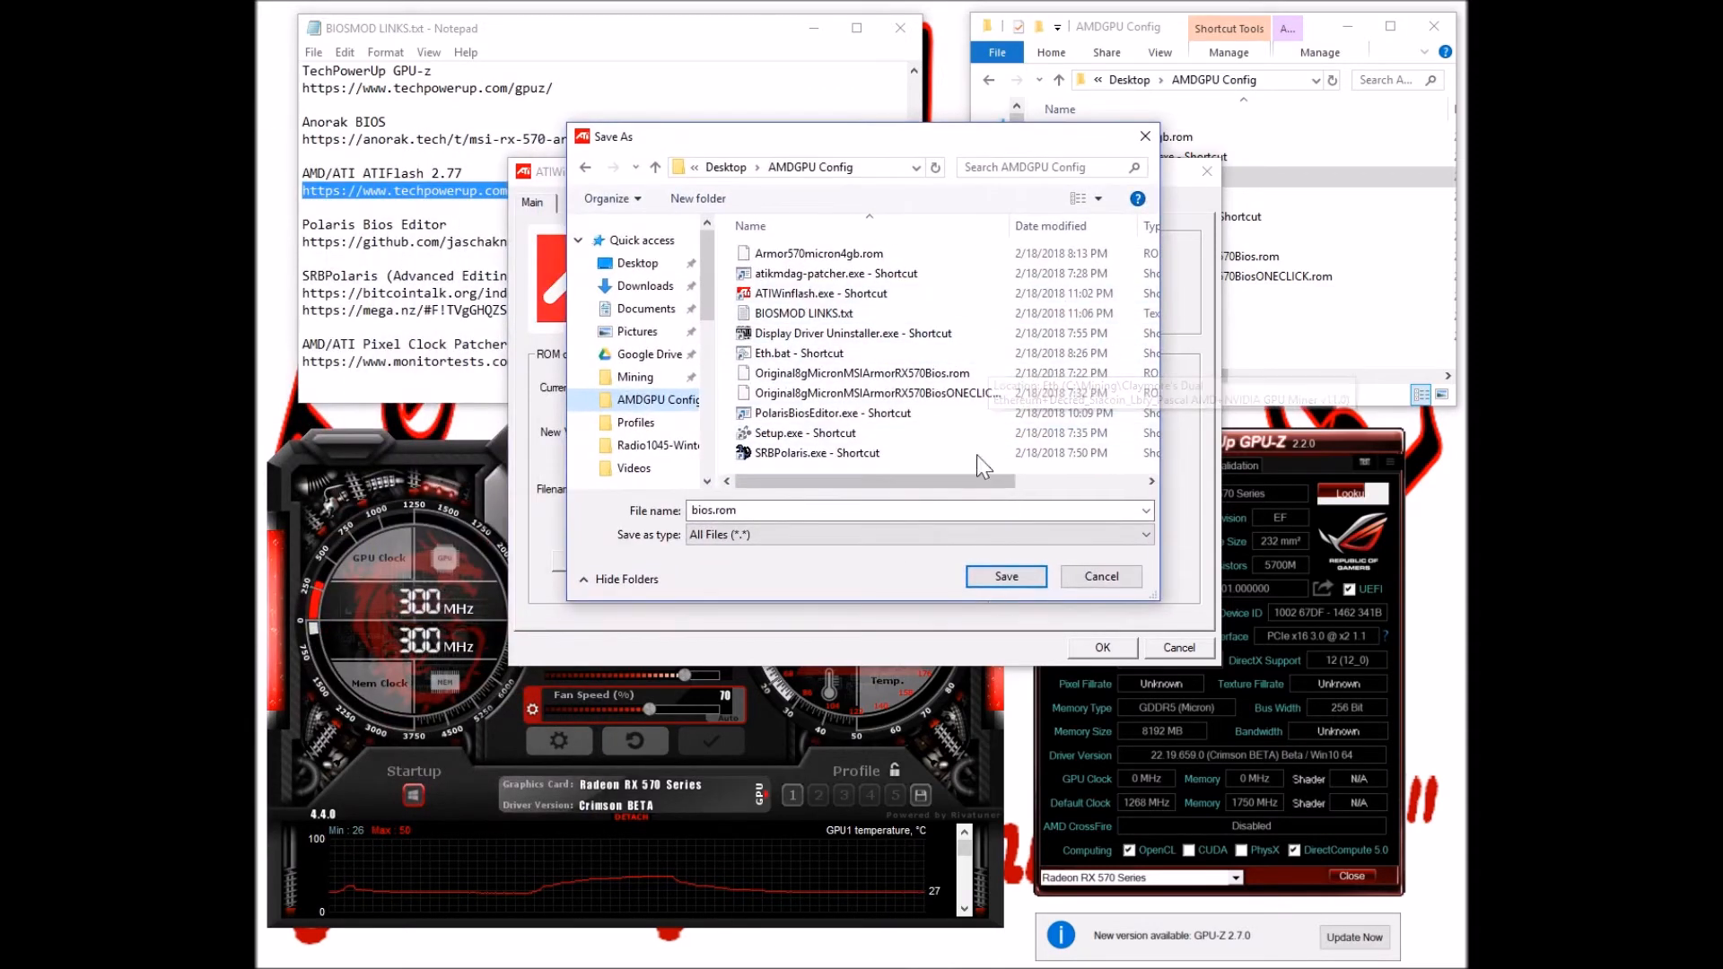
pyautogui.click(915, 377)
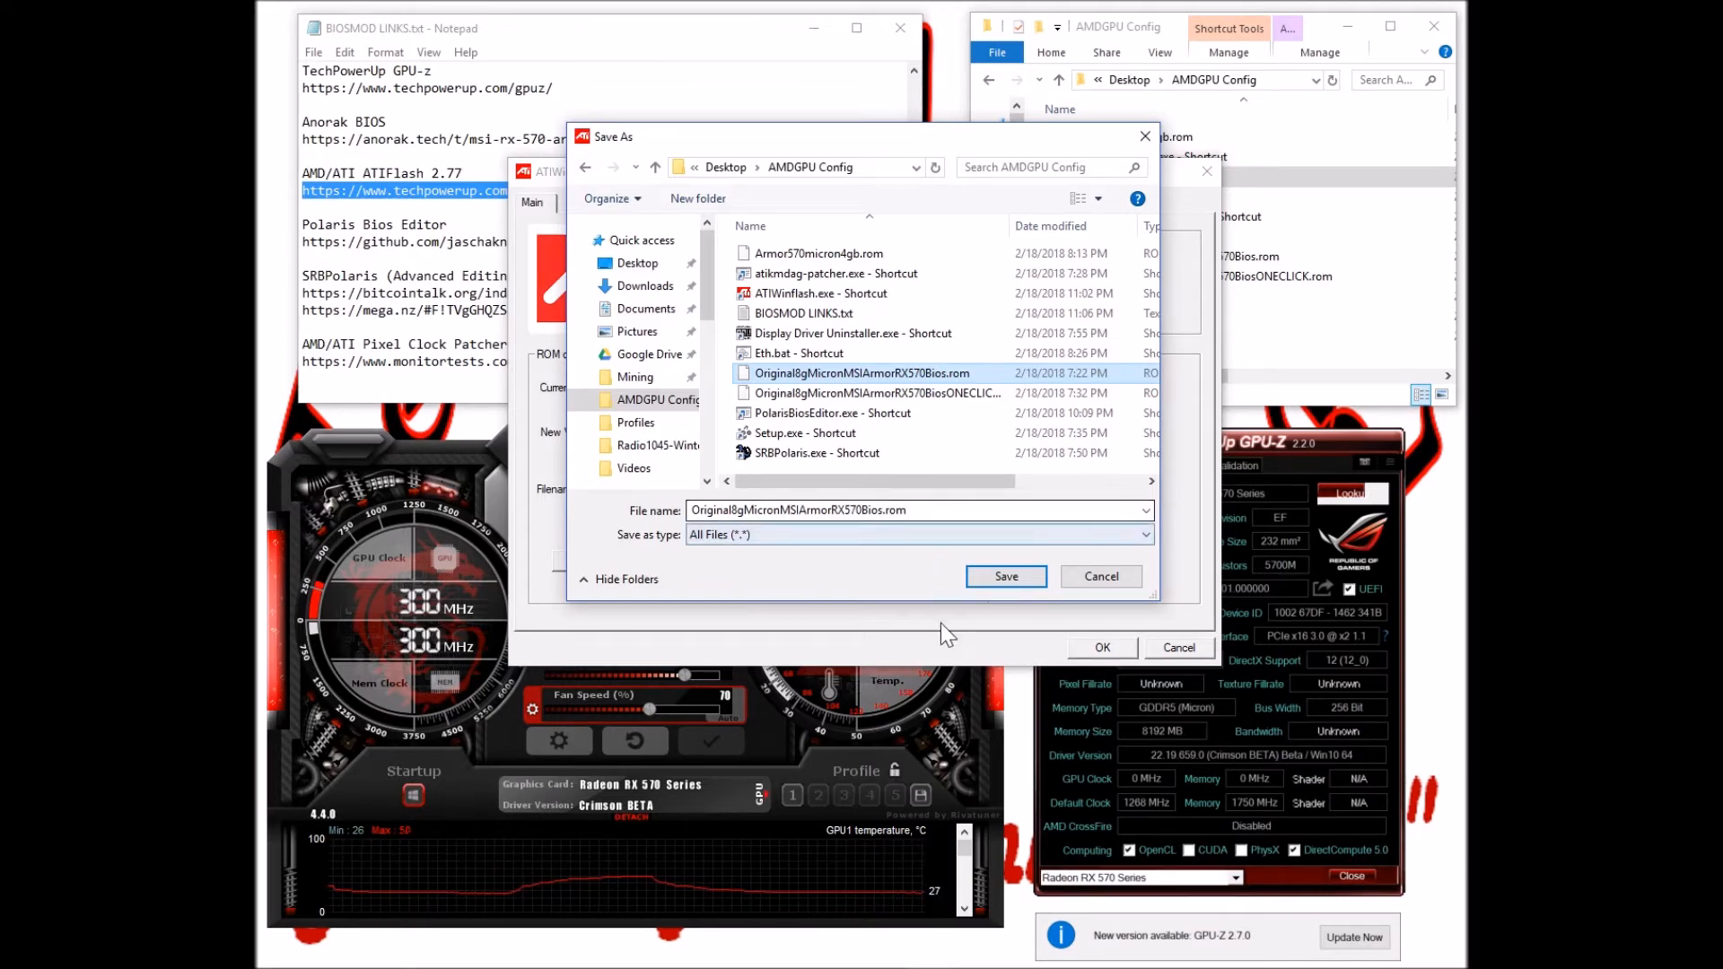
pyautogui.click(1101, 577)
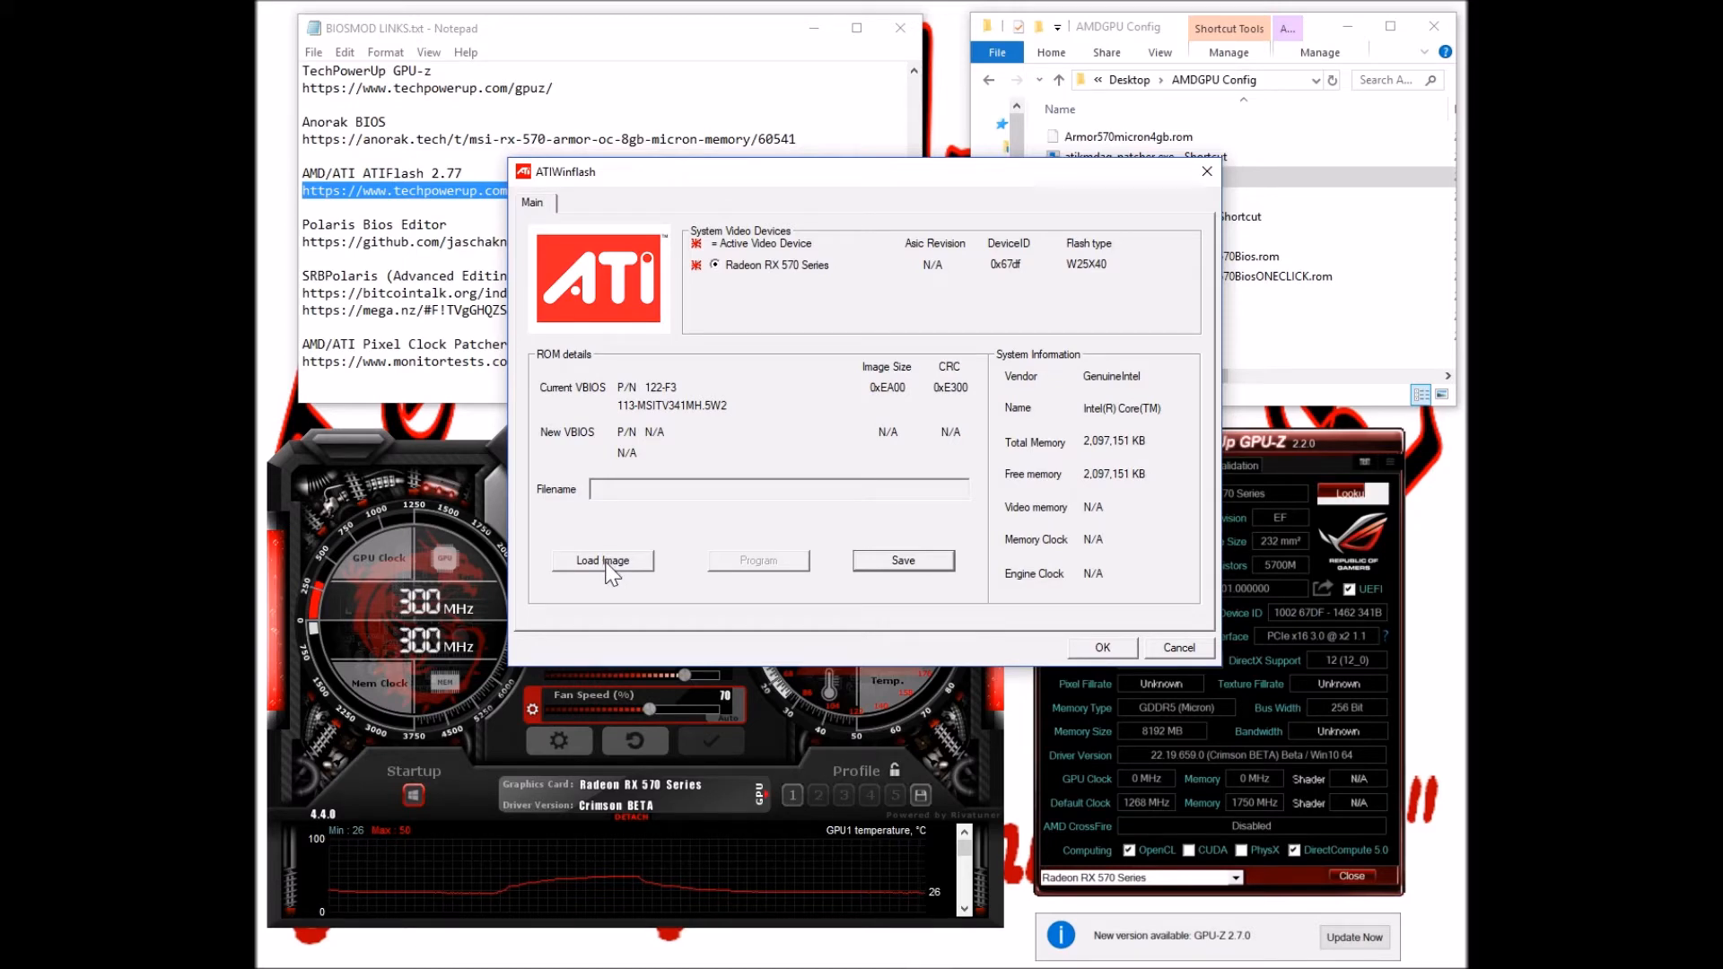
# Close ATIWinflash, select the Polaris Bios Editor link, and launch PolarisBiosEditor onscreen
pyautogui.click(1178, 647)
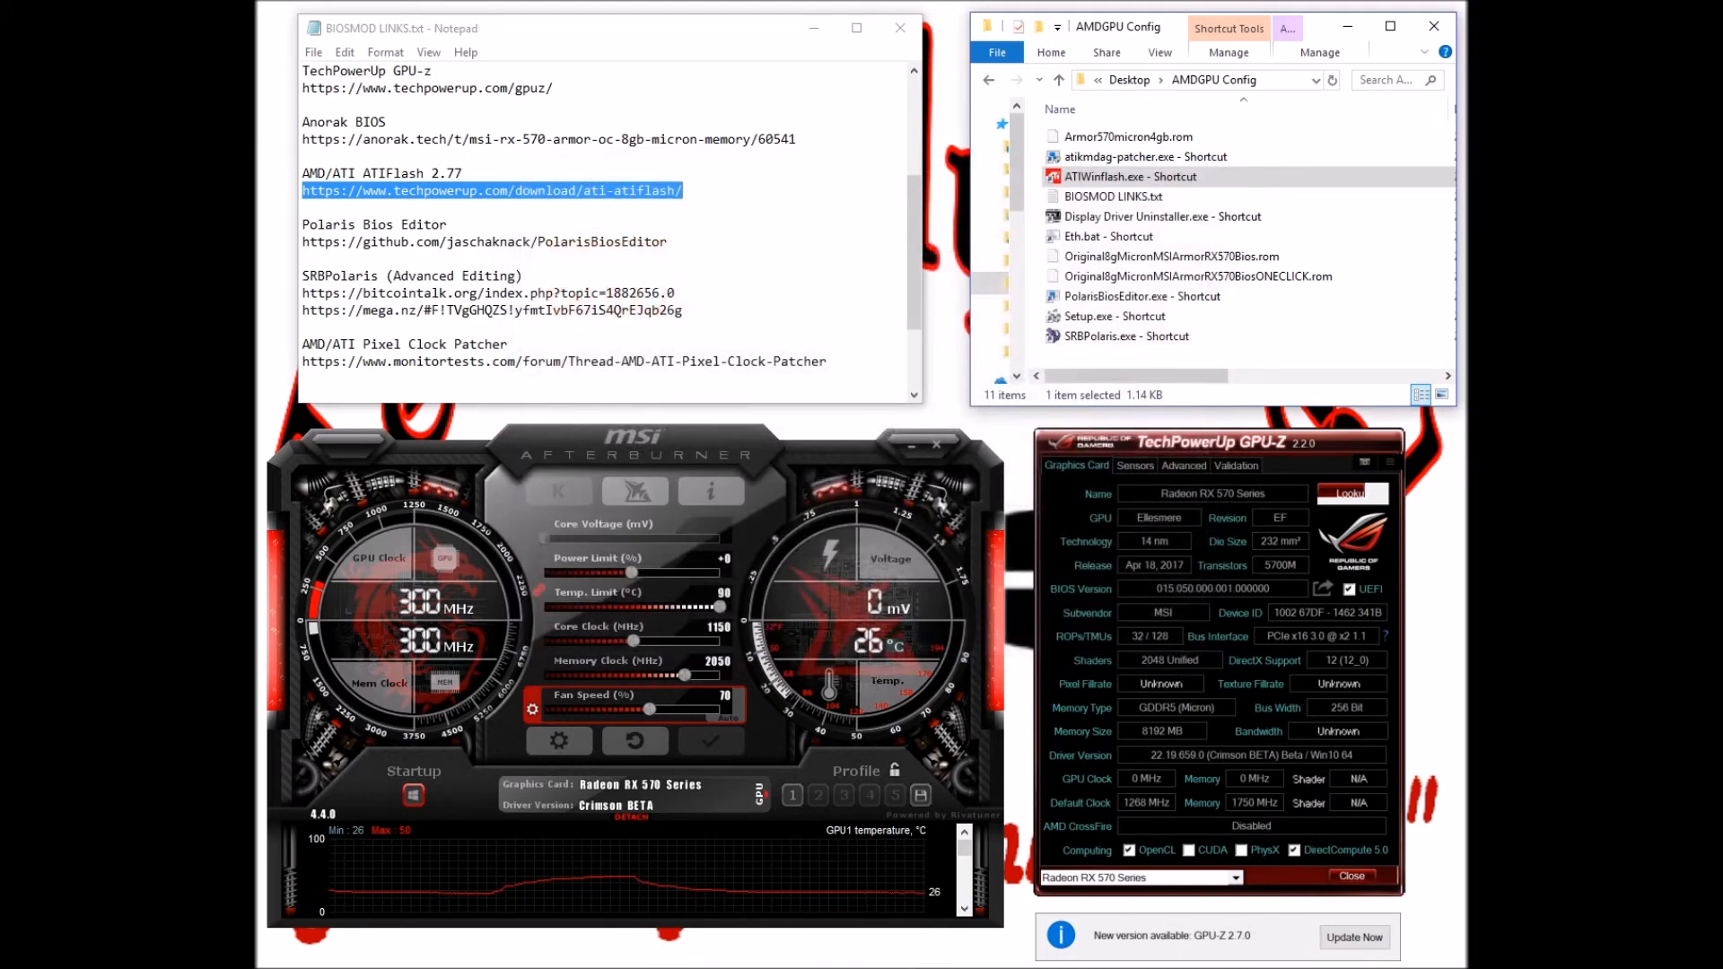
pyautogui.click(419, 226)
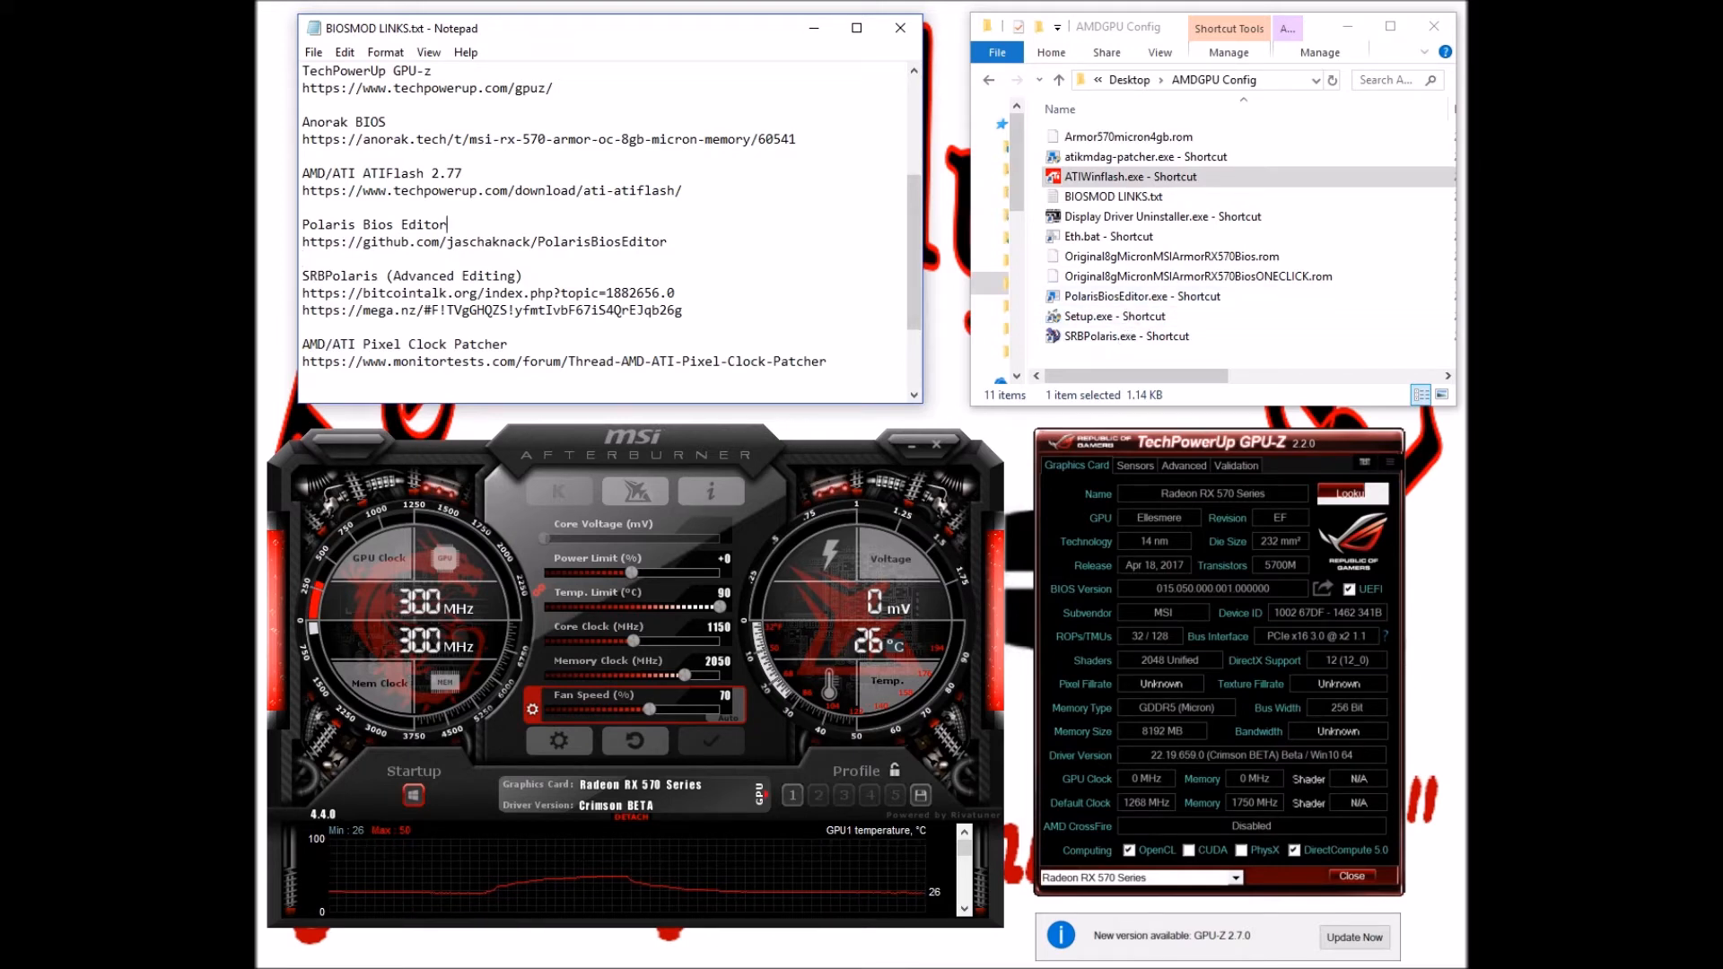
pyautogui.hotkey('shift', 'Home')
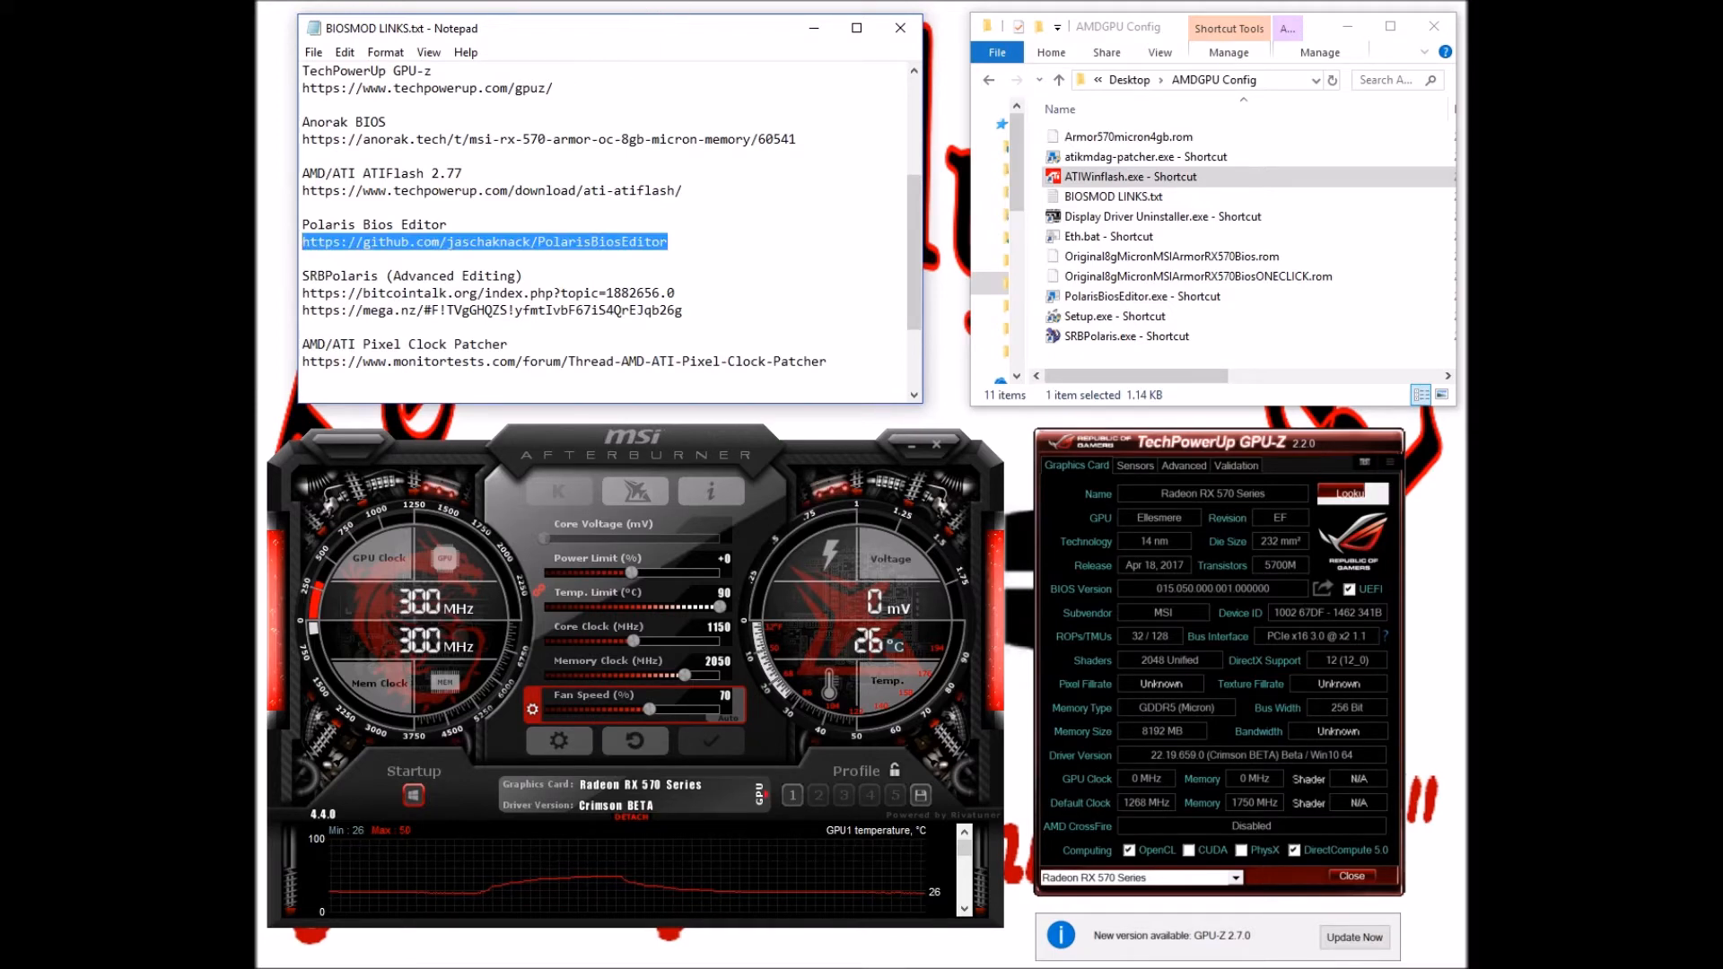
pyautogui.click(668, 242)
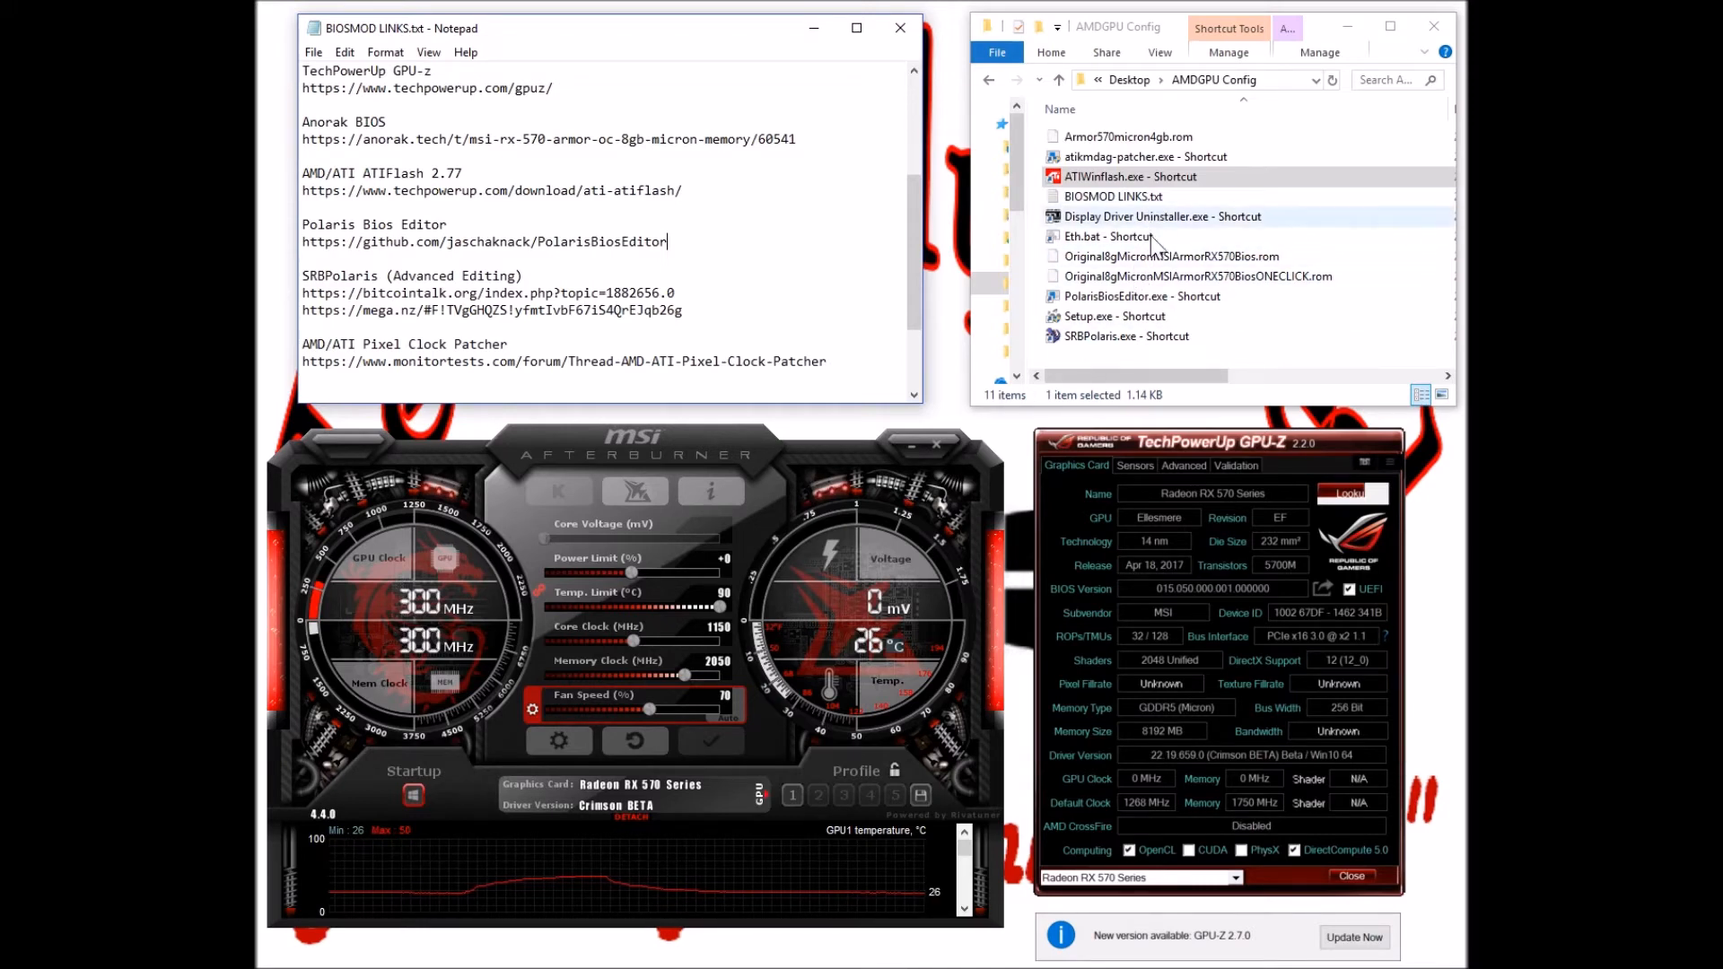
pyautogui.click(1161, 296)
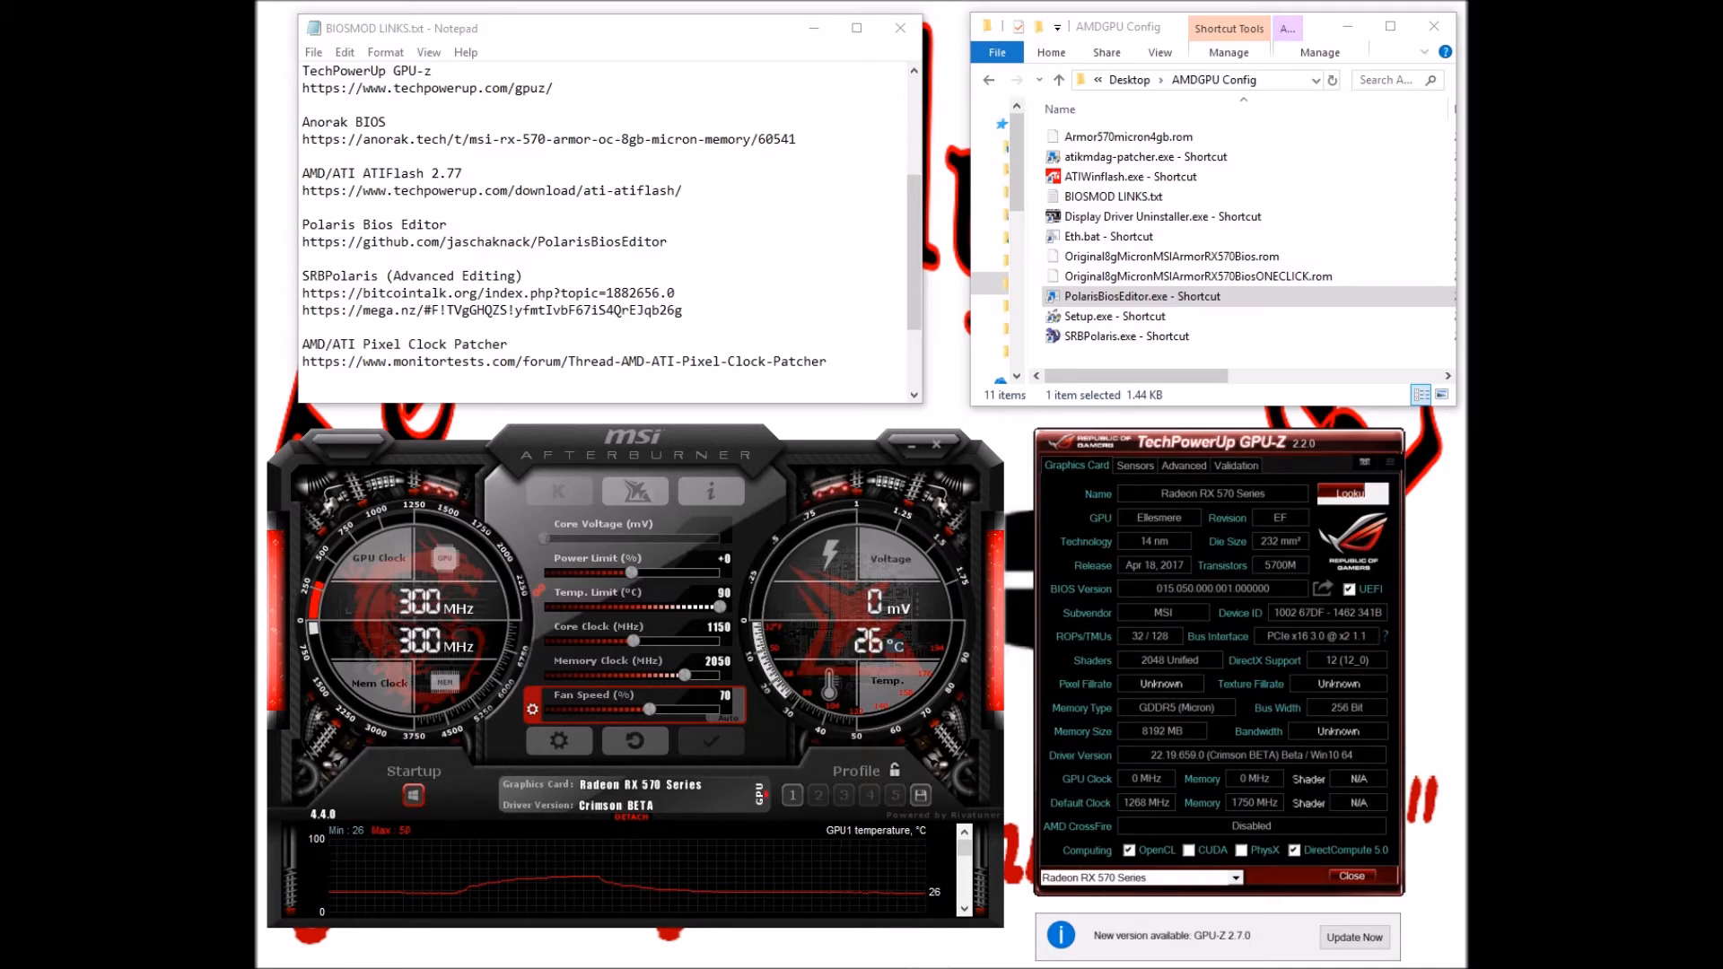
pyautogui.moveTo(0, 89); pyautogui.dragTo(801, 128)
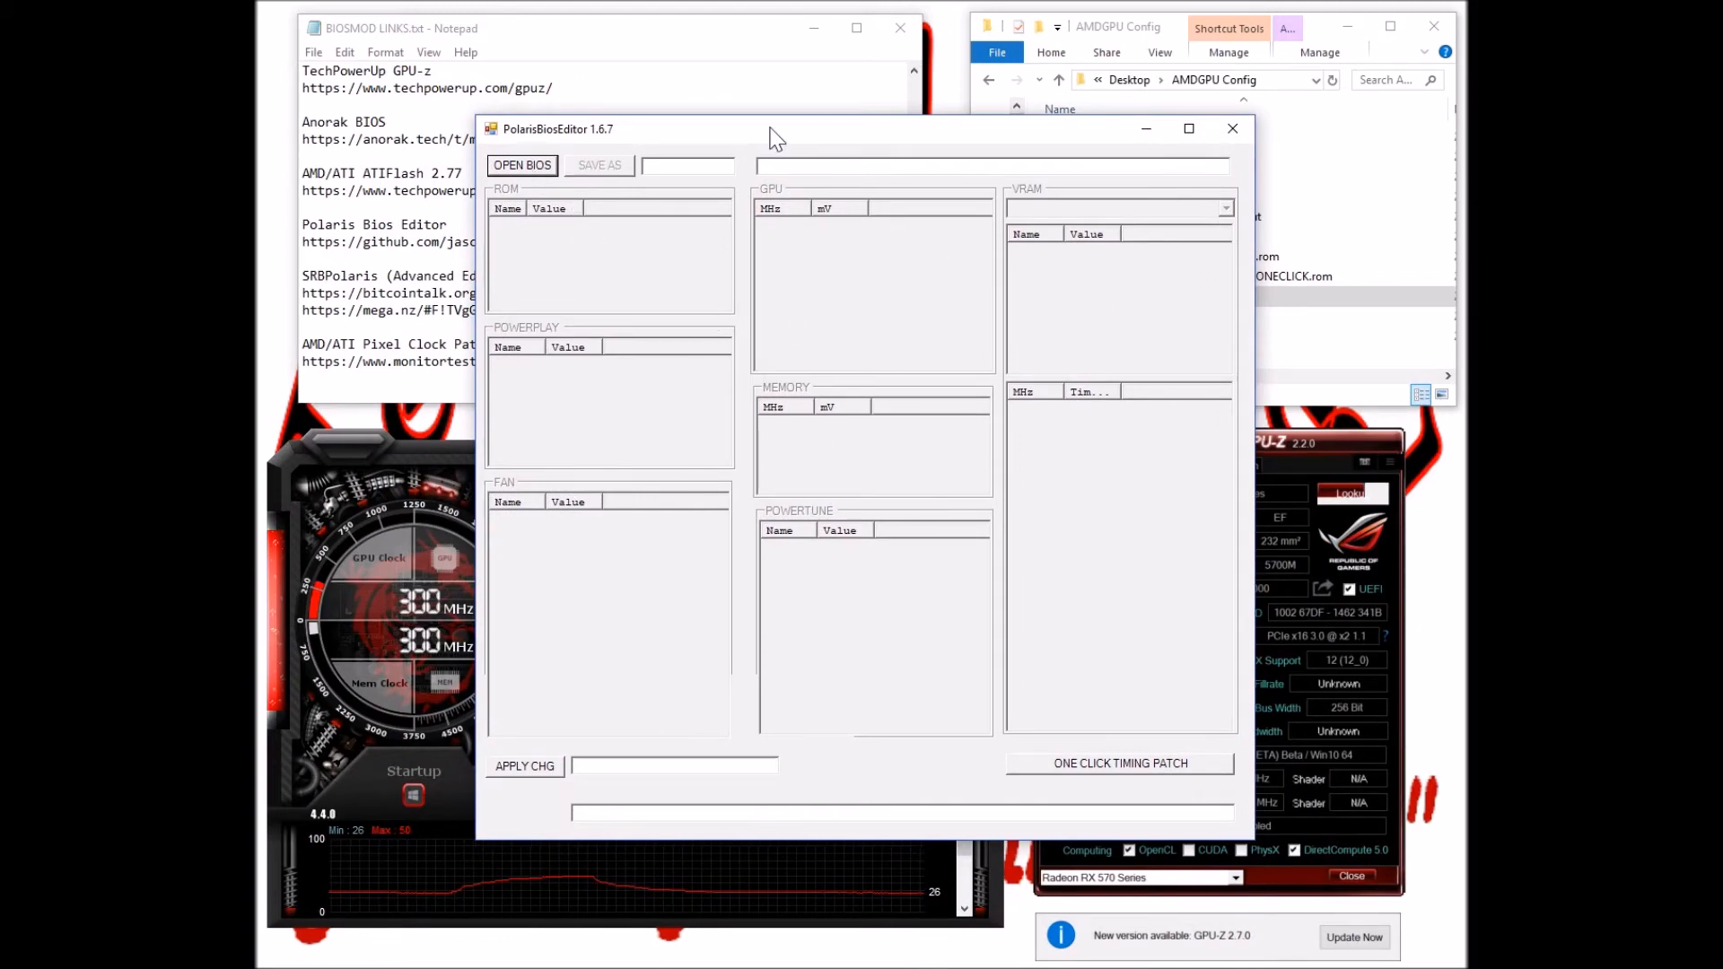
# Load Original8gMicronMSIArmorRX570Bios.rom into PolarisBiosEditor
pyautogui.moveTo(770, 130); pyautogui.dragTo(0, 131)
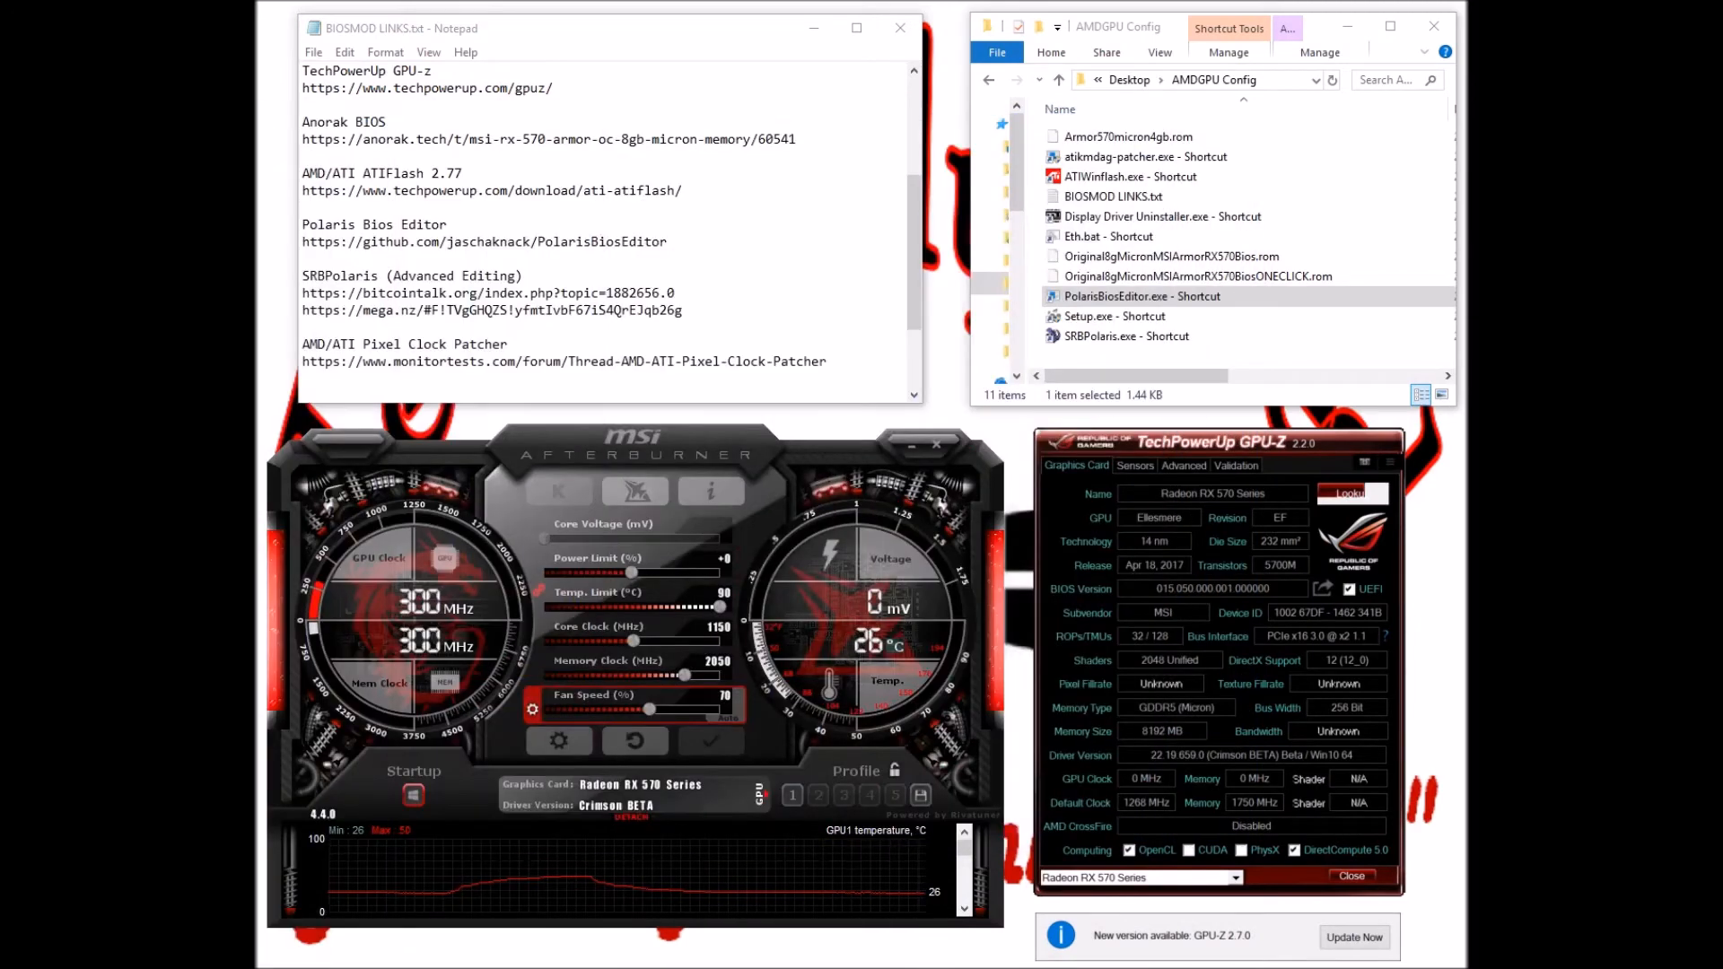
pyautogui.moveTo(0, 166); pyautogui.dragTo(1093, 157)
pyautogui.click(571, 189)
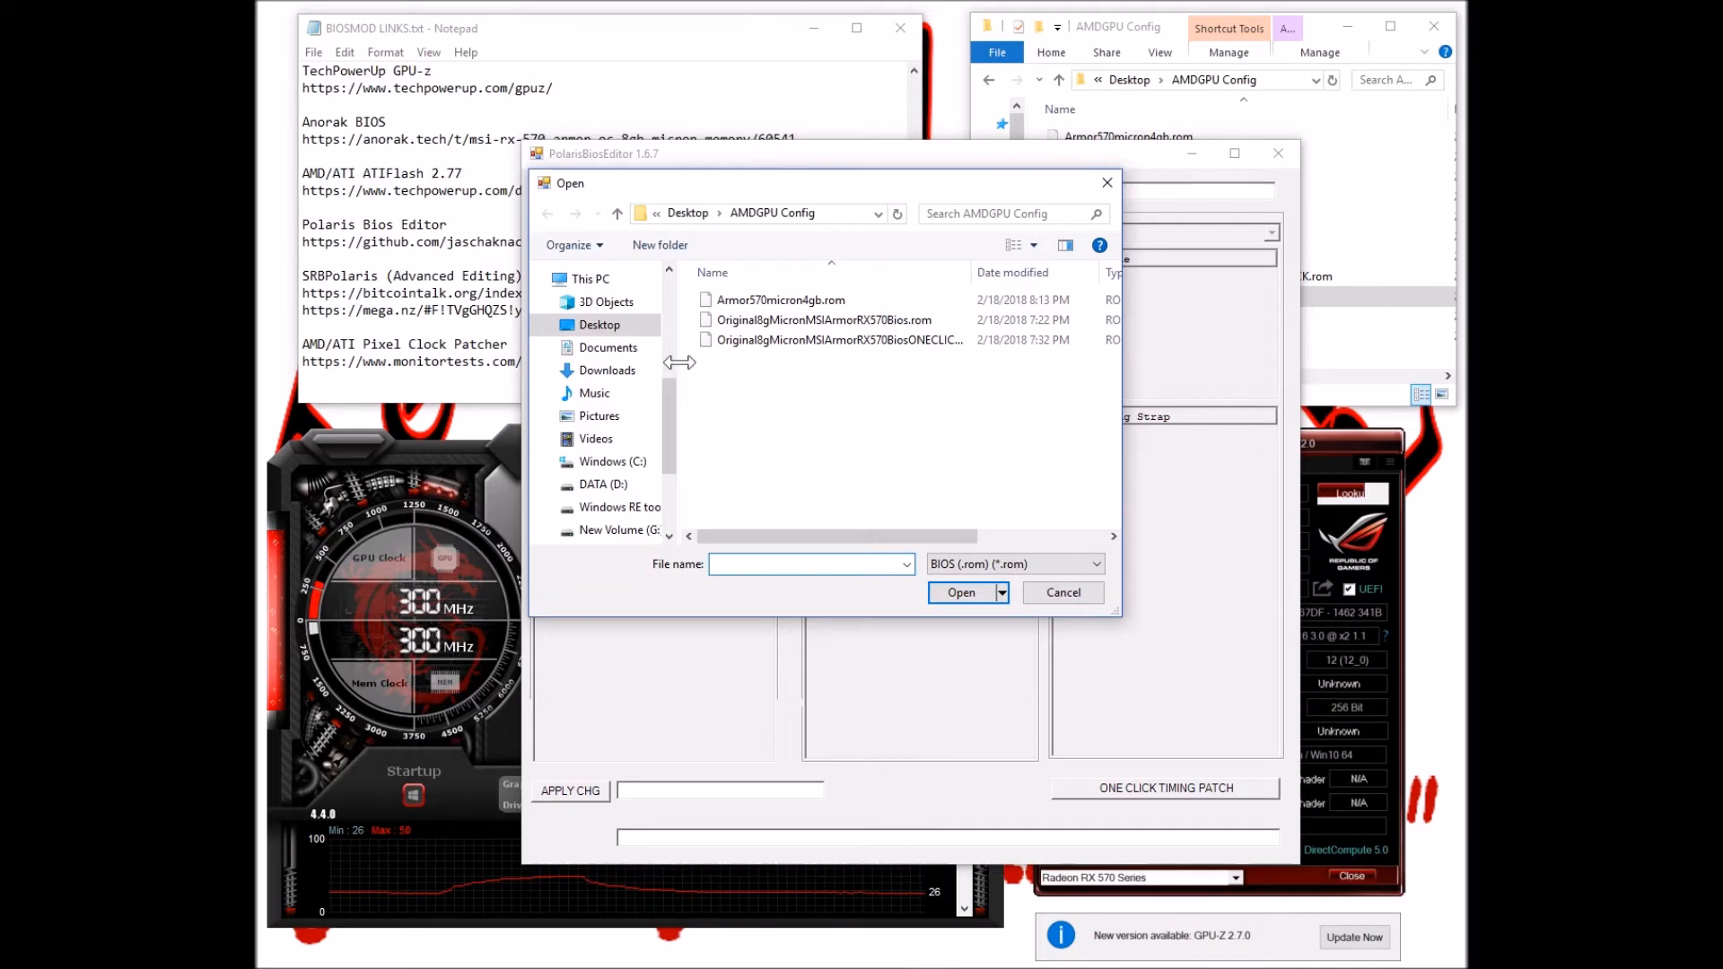
pyautogui.moveTo(679, 363); pyautogui.dragTo(612, 367)
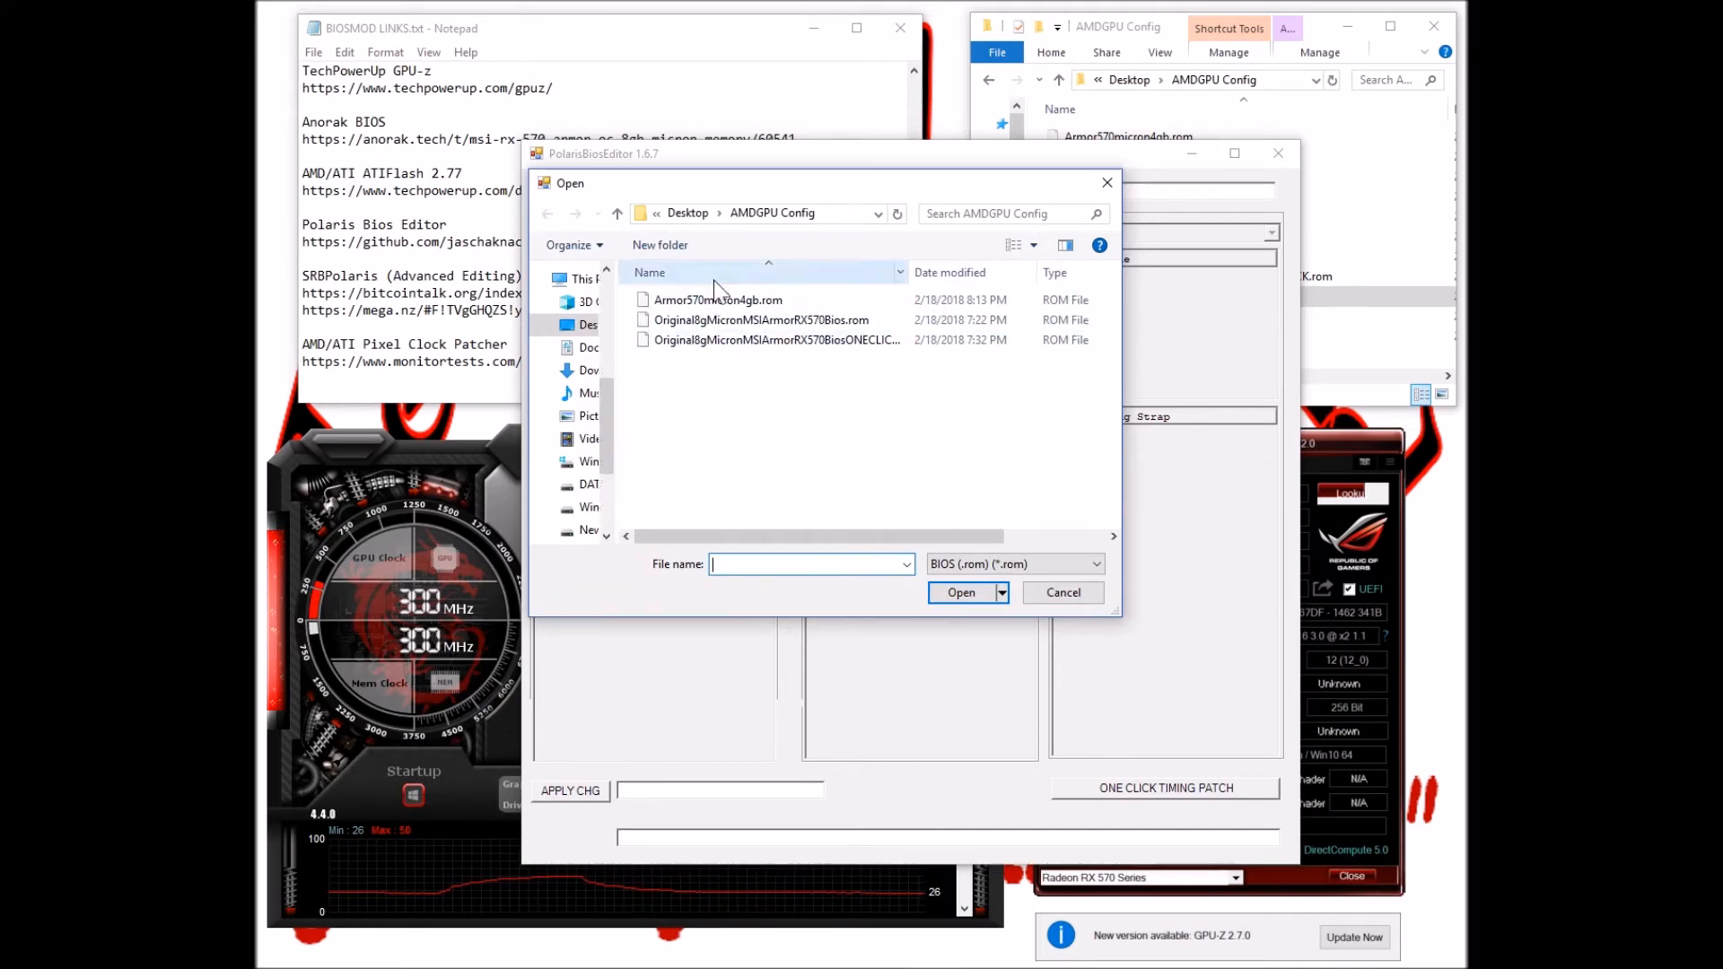
pyautogui.click(744, 320)
pyautogui.click(960, 593)
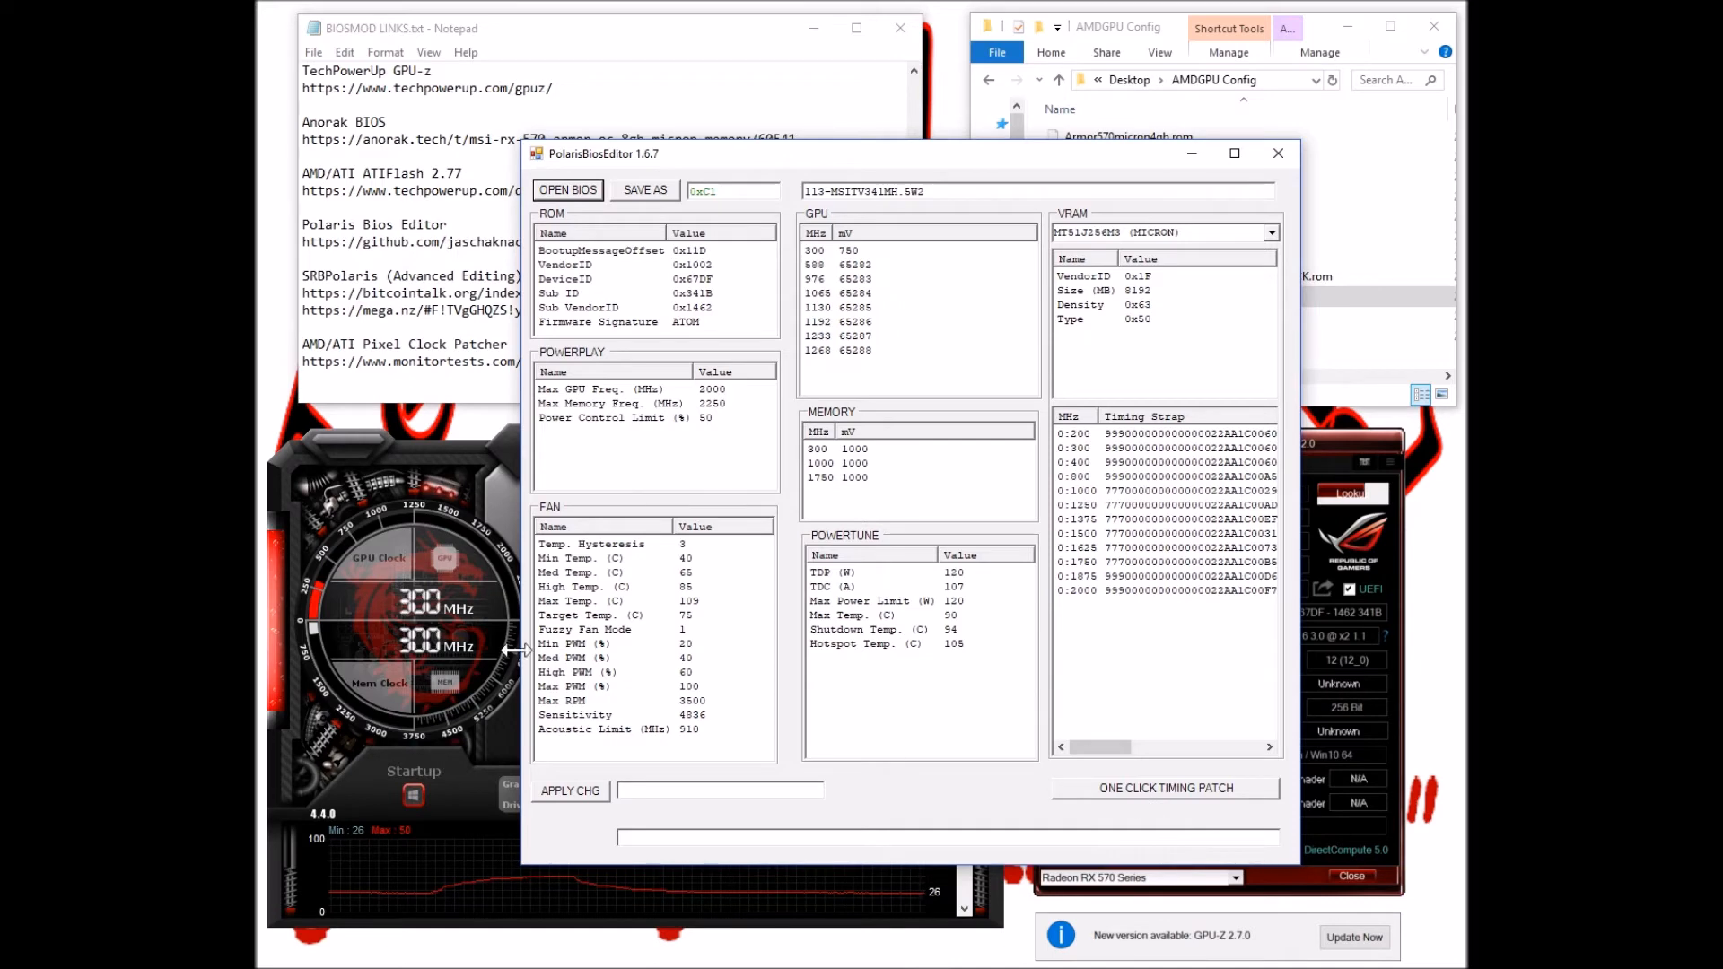
pyautogui.click(957, 576)
pyautogui.click(1081, 277)
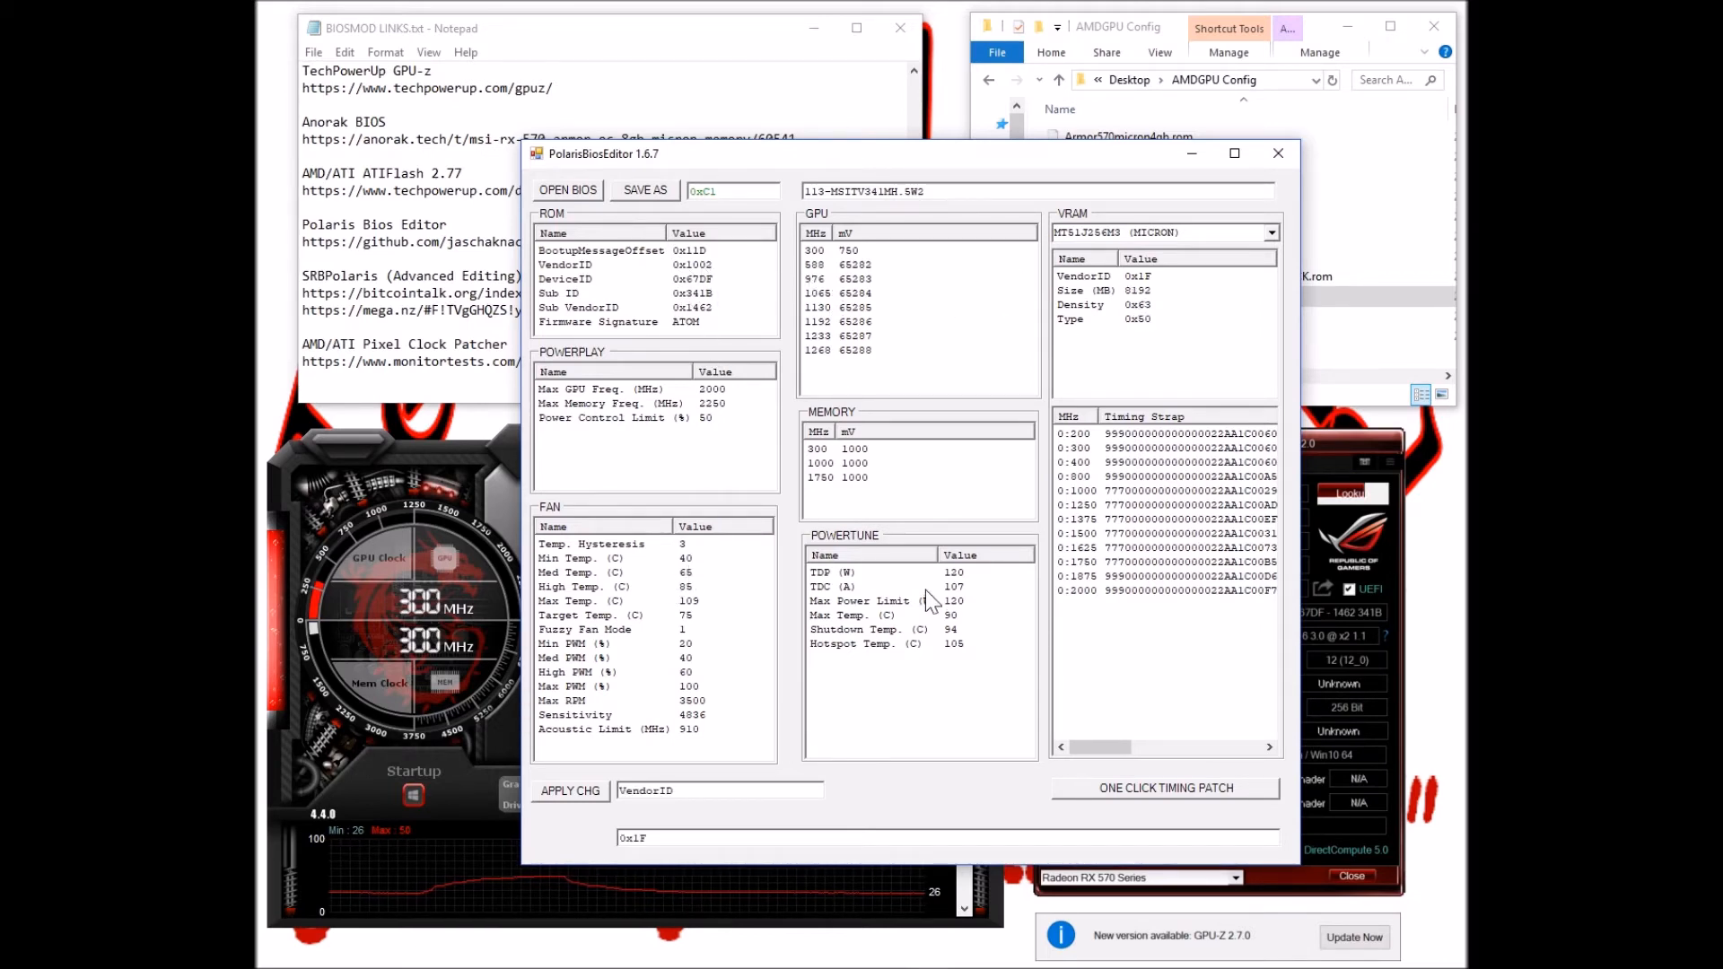
pyautogui.click(828, 576)
pyautogui.click(819, 267)
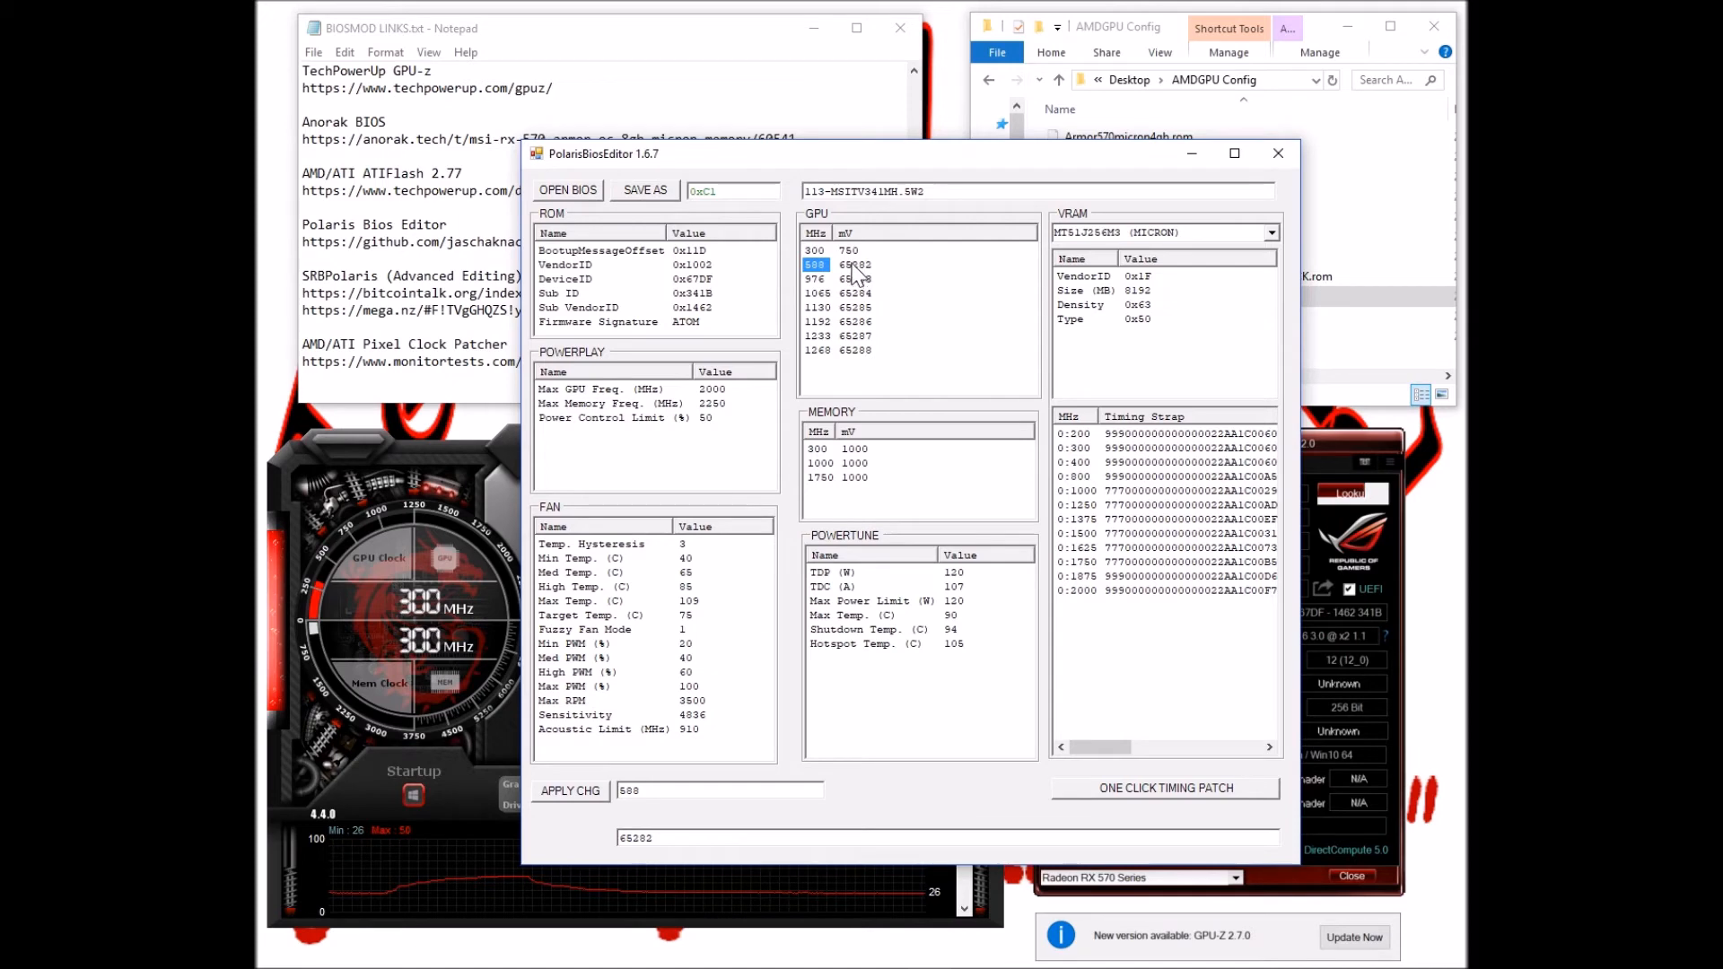
# Apply the one-click timing patch, save as Original8gMicronMSIArmorRX570BiosONECLICK.rom, and close the editor
pyautogui.click(1155, 793)
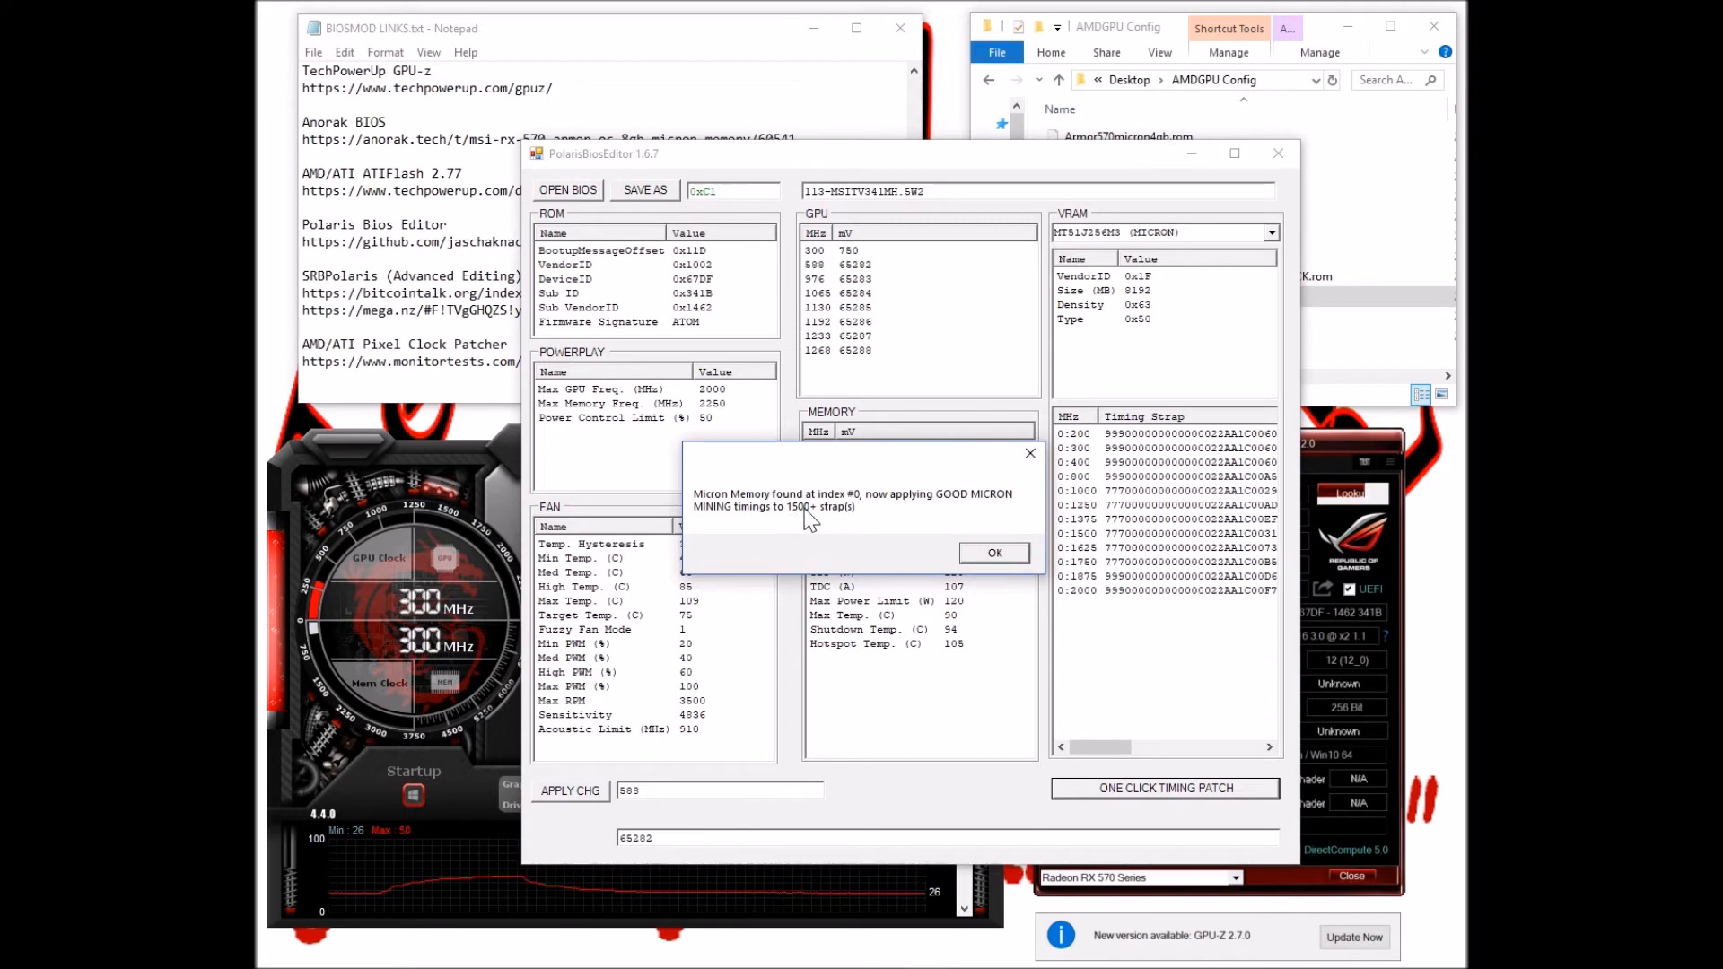
pyautogui.click(985, 557)
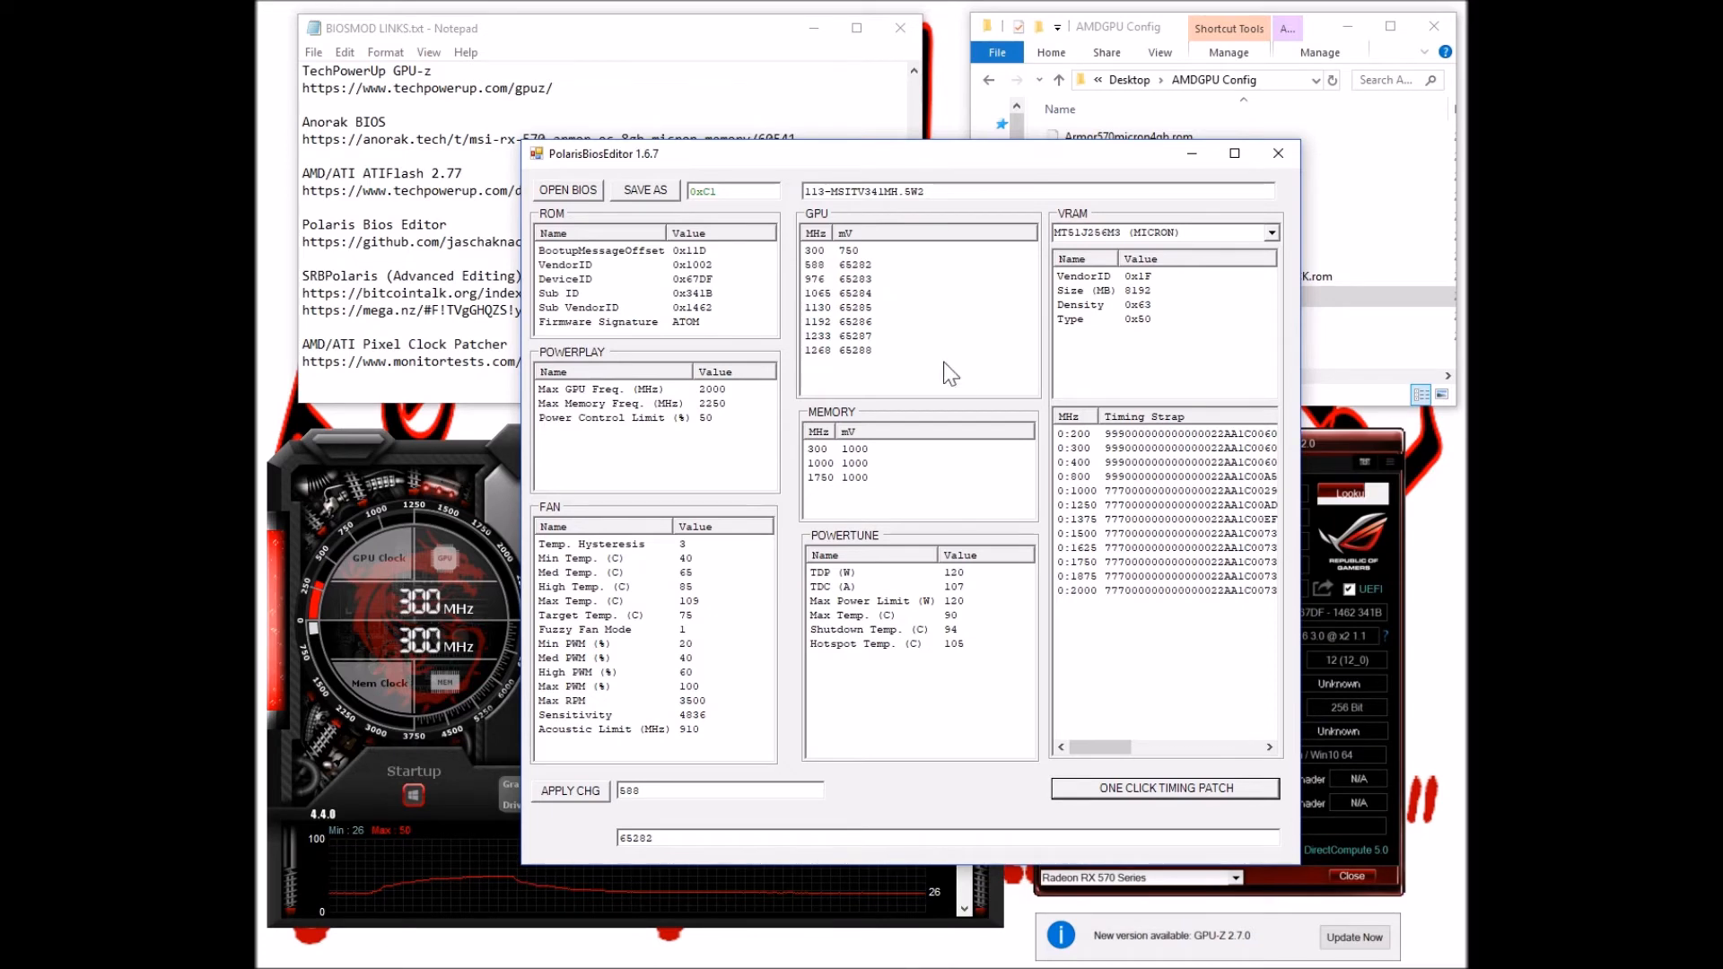
pyautogui.click(675, 190)
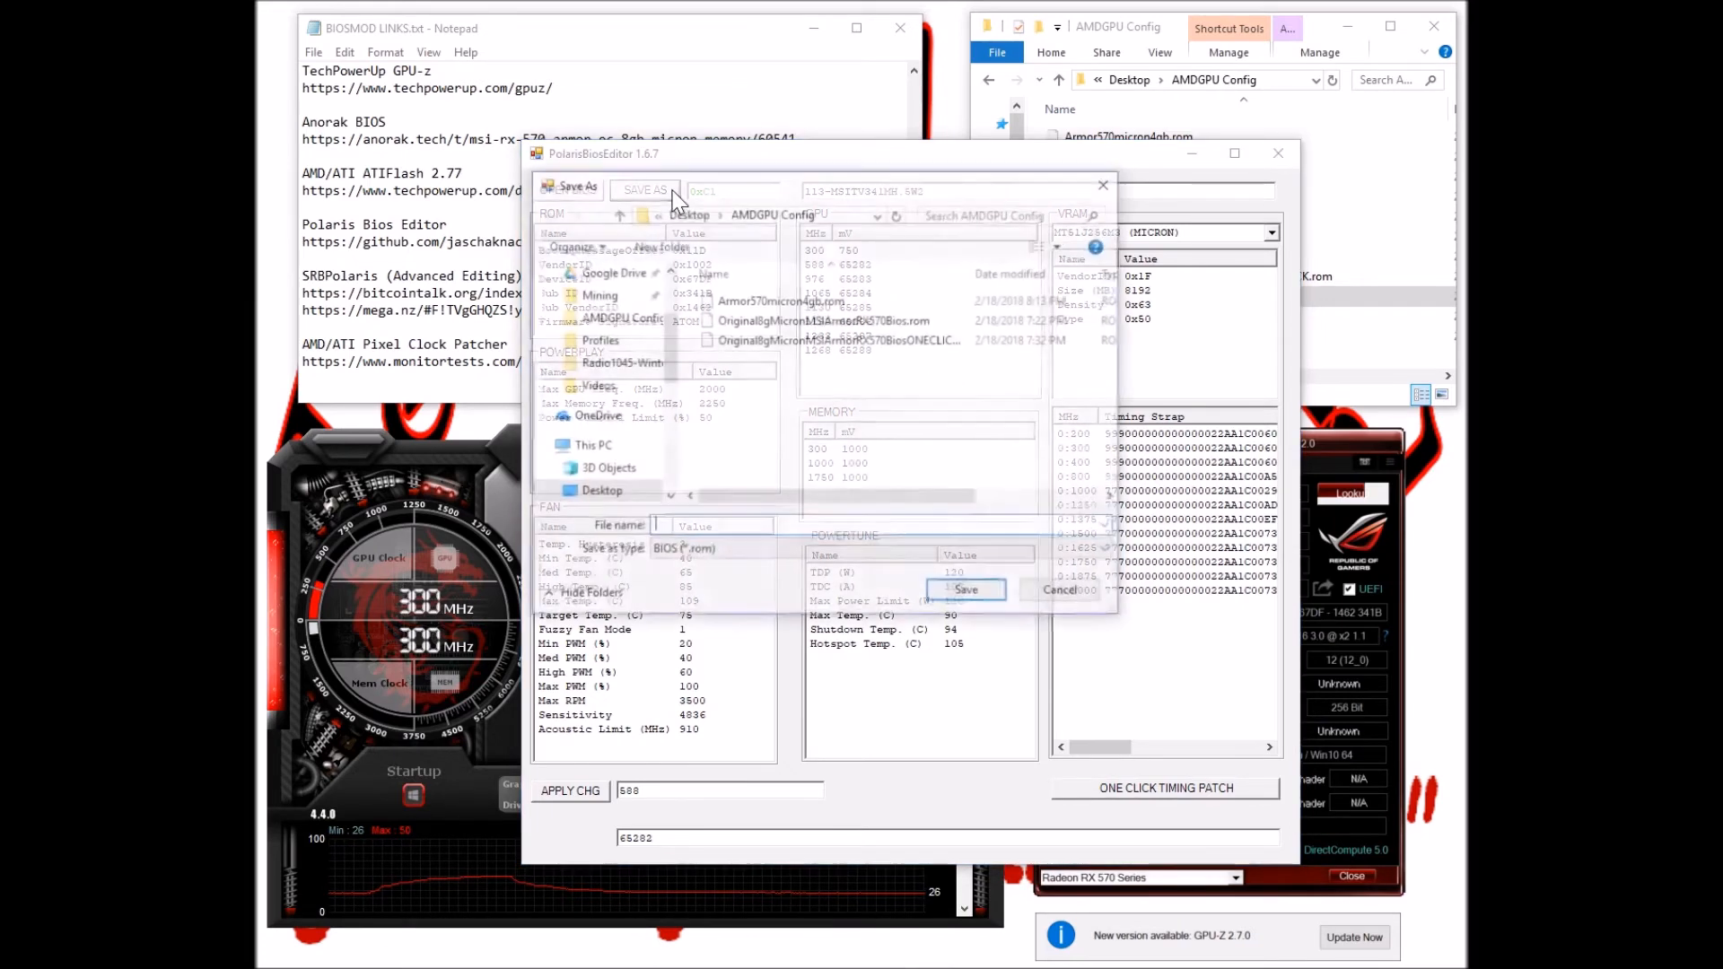
pyautogui.moveTo(675, 289); pyautogui.dragTo(614, 294)
pyautogui.click(809, 340)
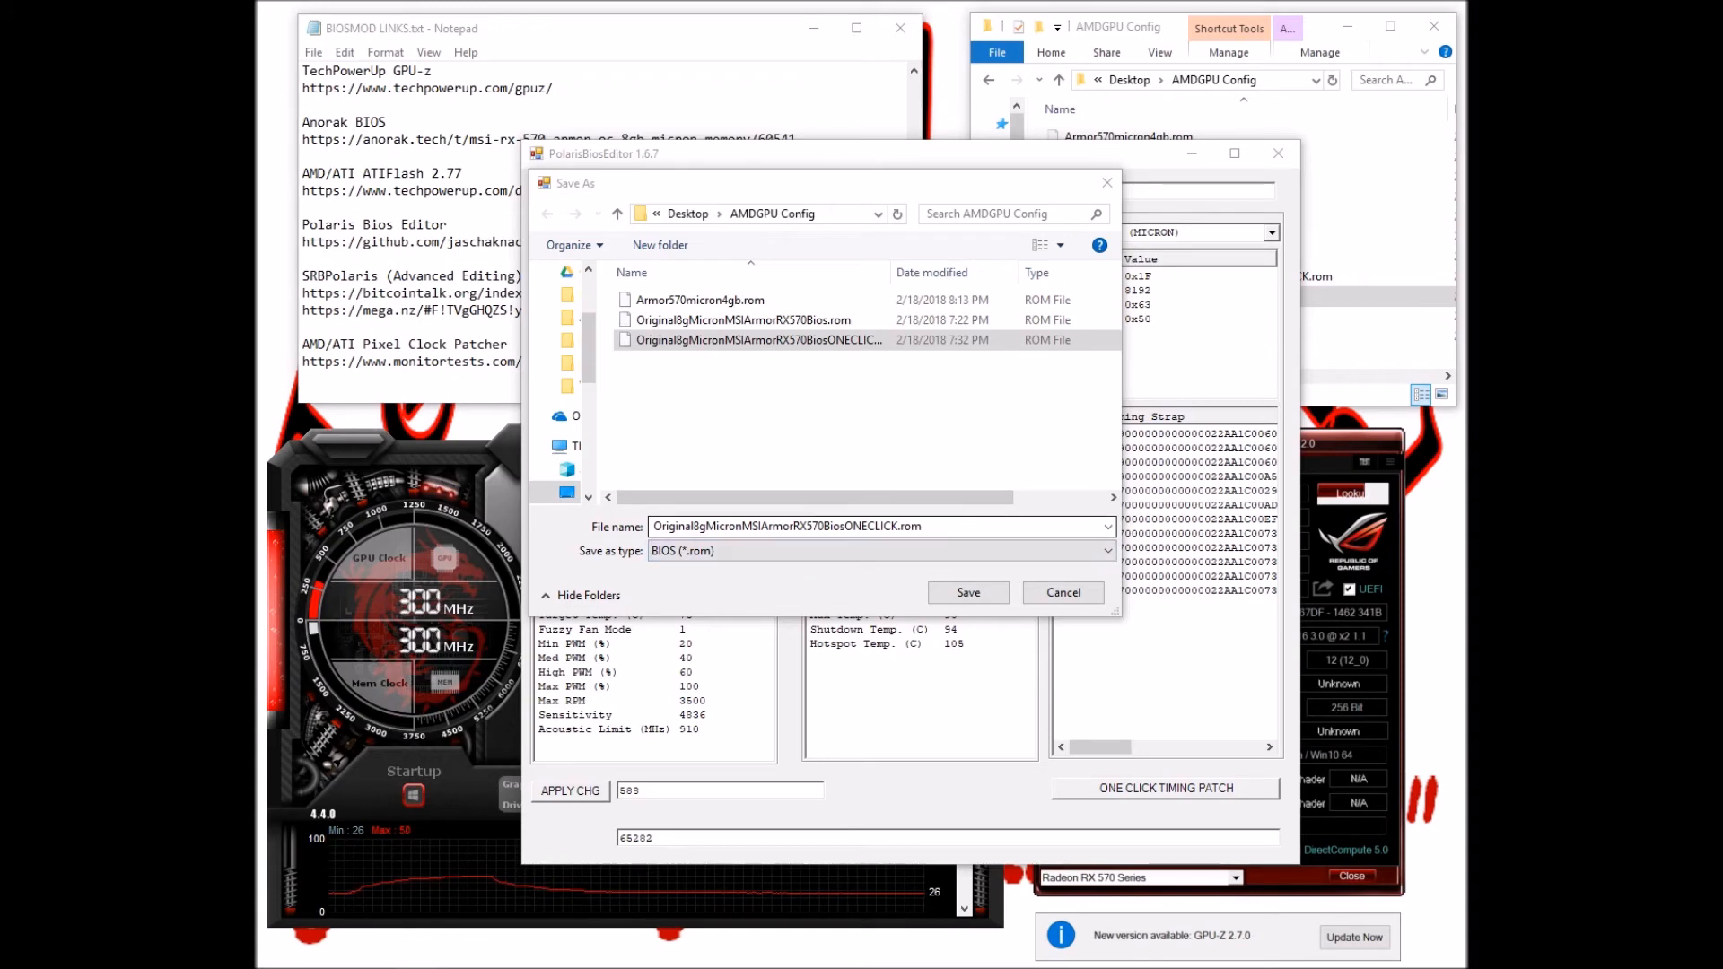
pyautogui.click(1056, 597)
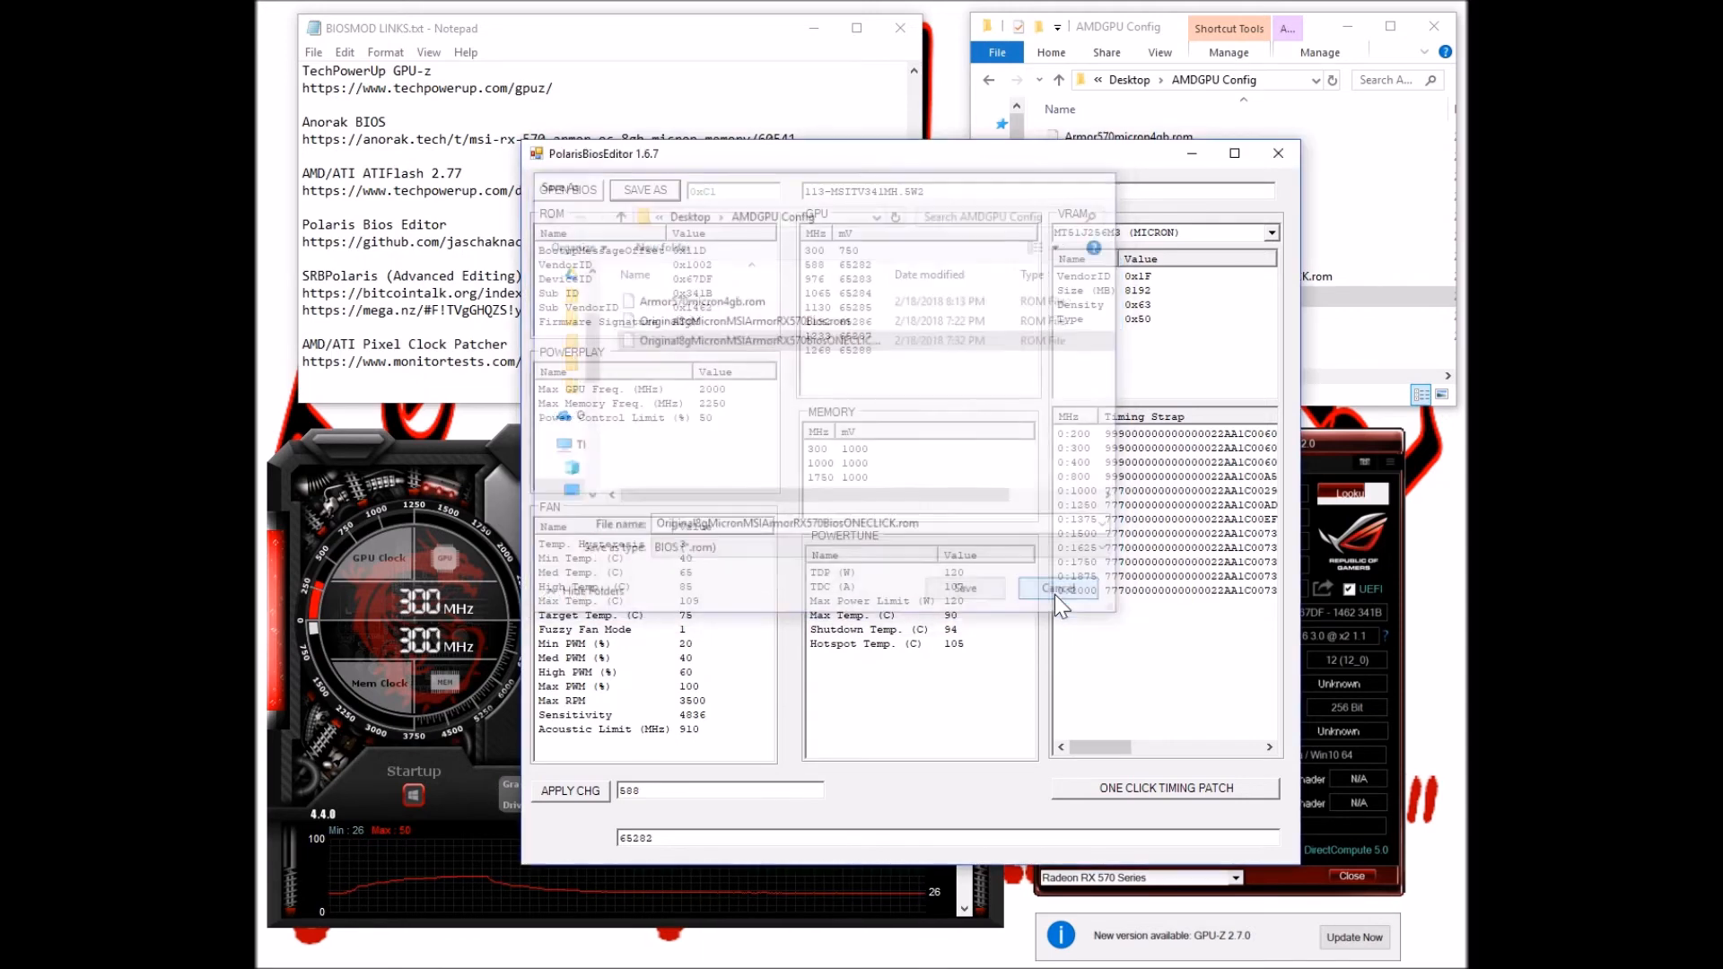
pyautogui.click(1278, 153)
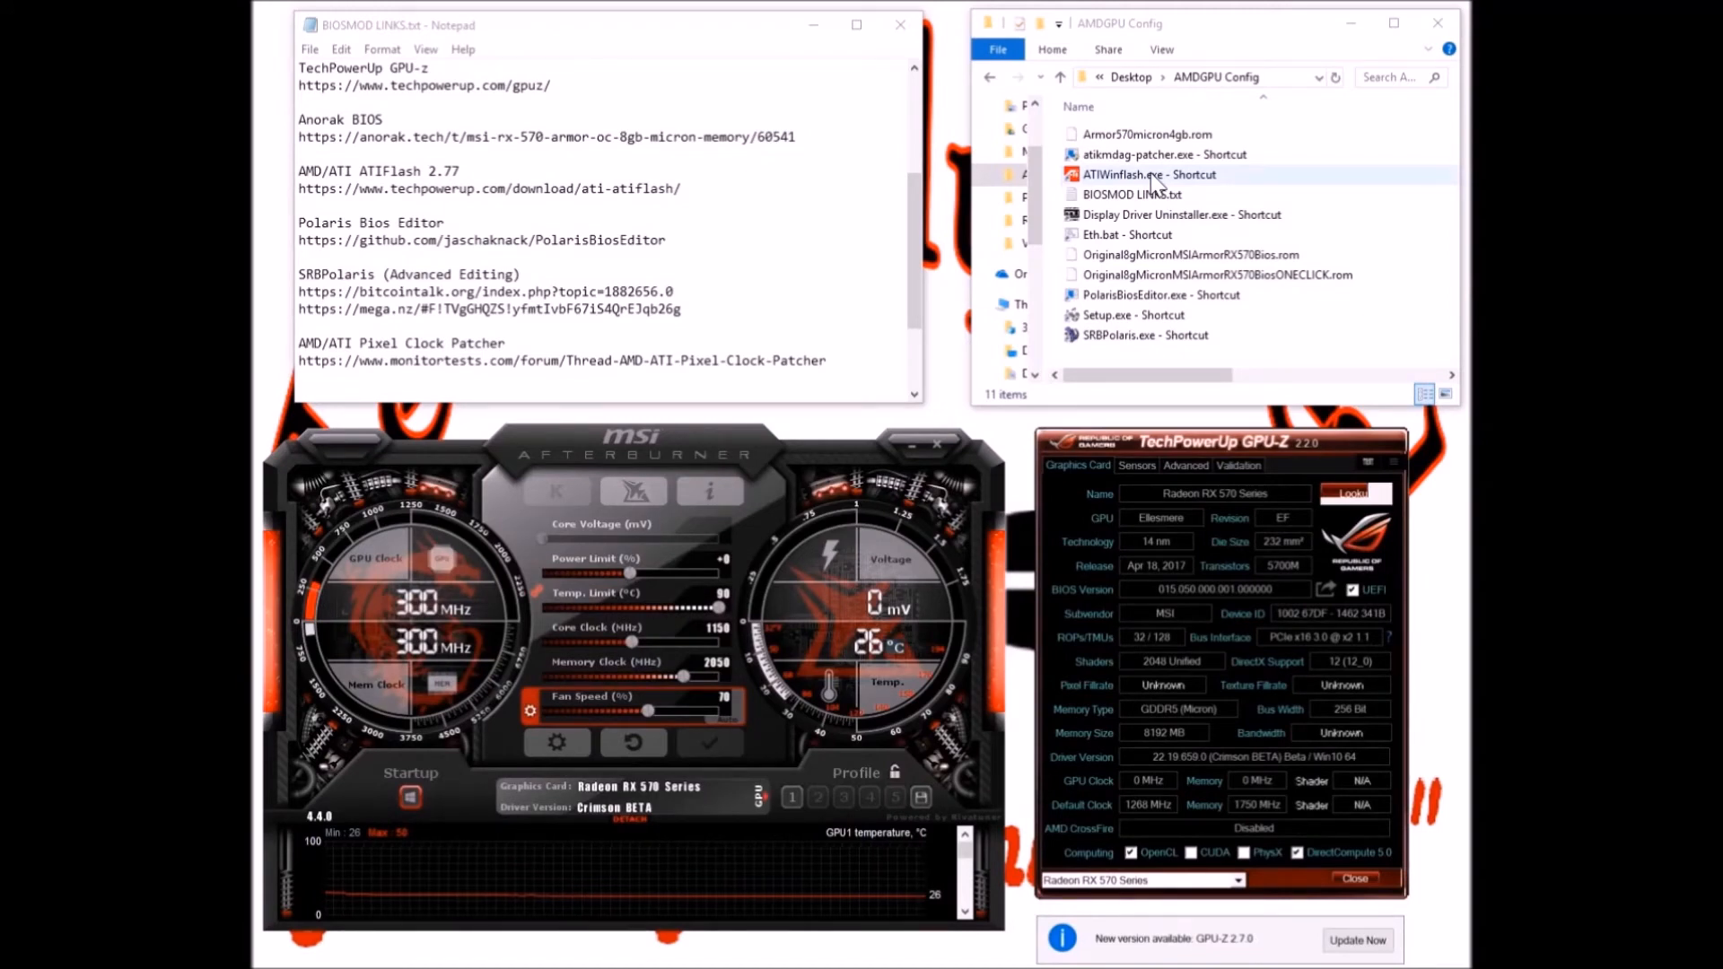
# Launch ATIWinflash from its Explorer shortcut as administrator
pyautogui.doubleClick(1153, 177)
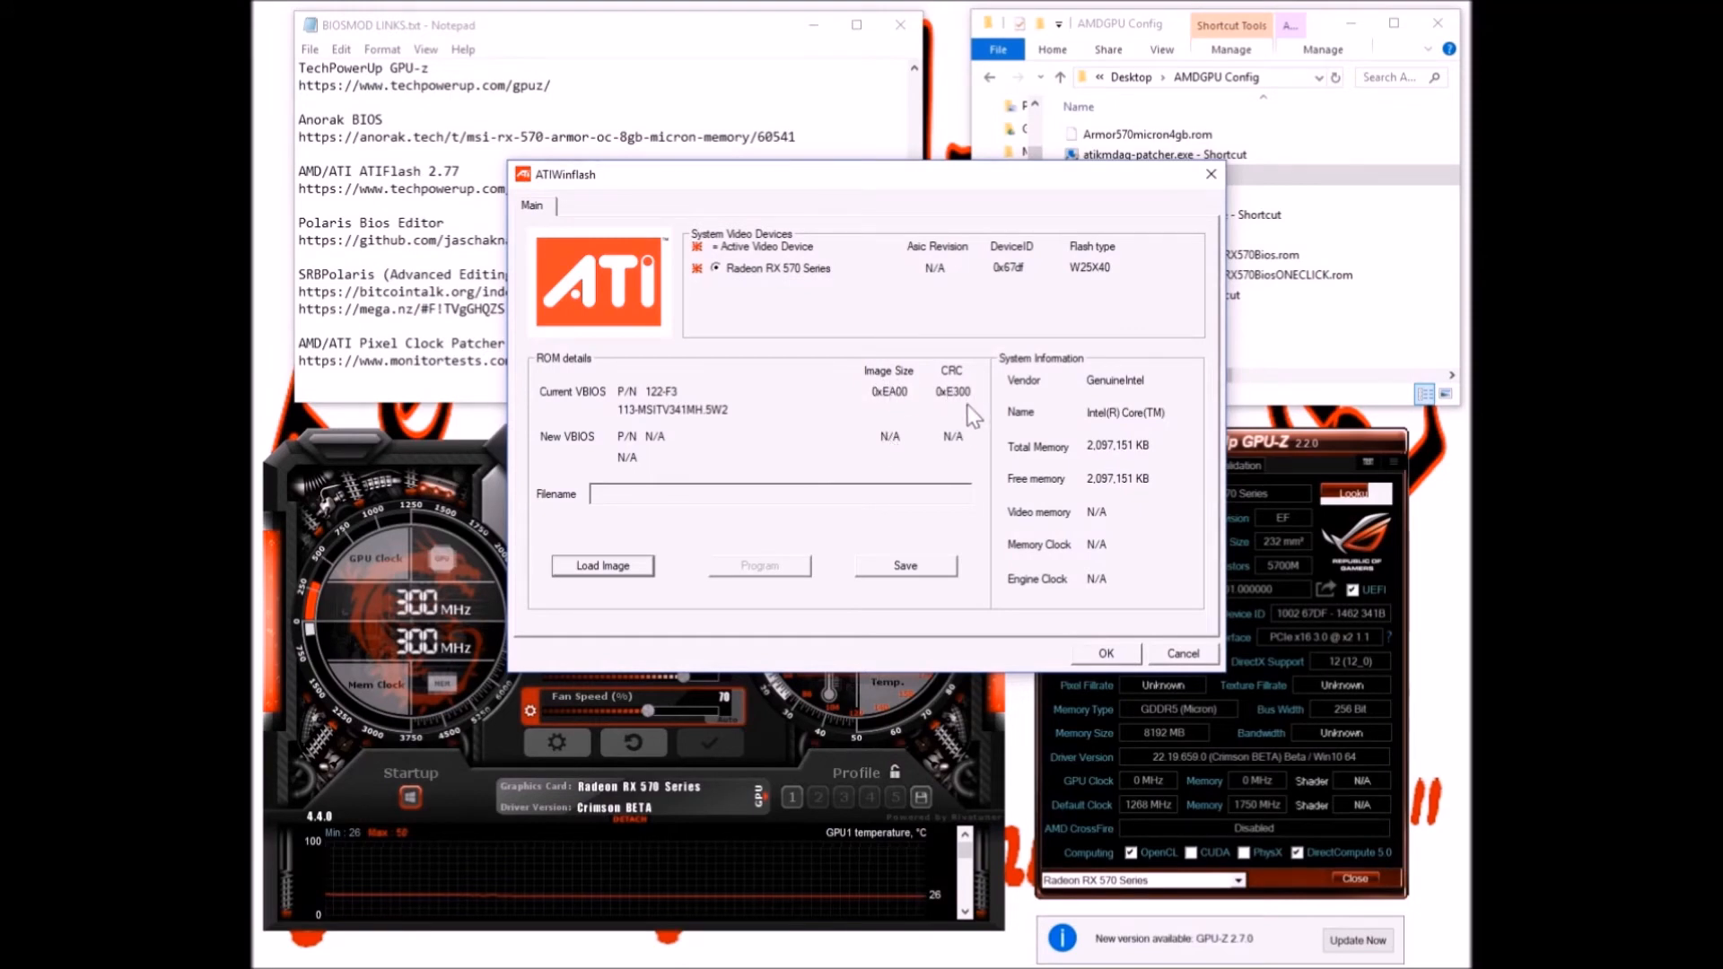
# Load Armor570micron4gb.rom in ATIWinflash and program it onto the RX 570
pyautogui.click(609, 569)
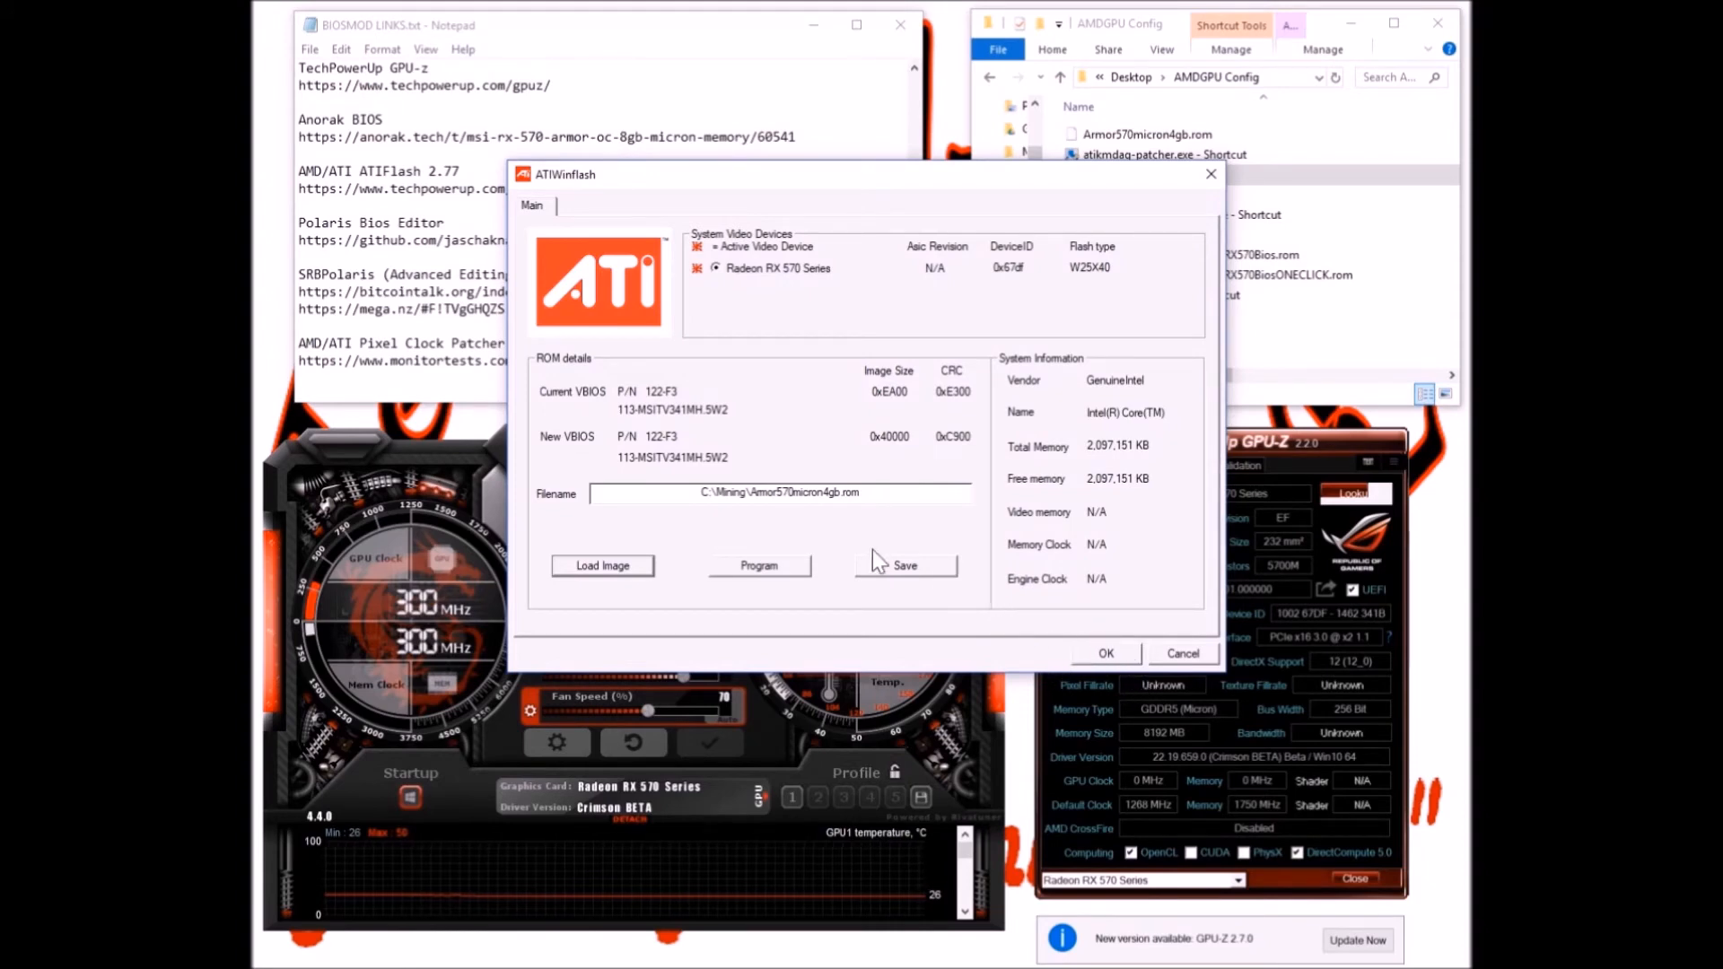
pyautogui.click(769, 575)
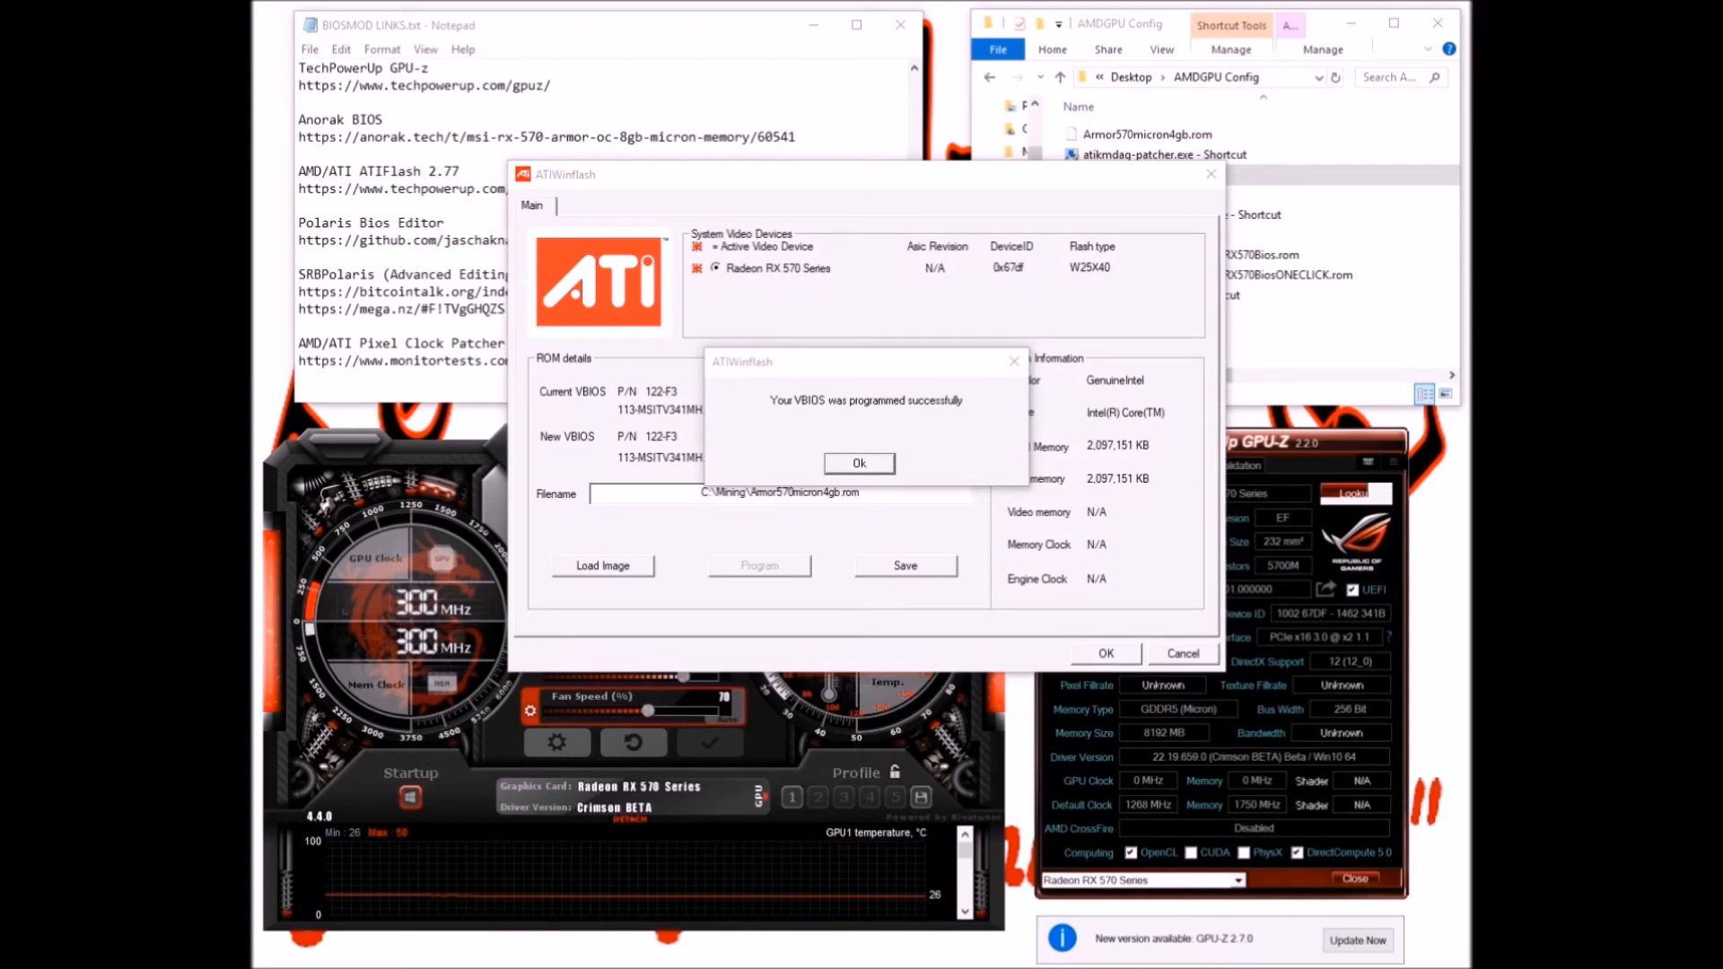
# Dismiss the VBIOS success message and bring the AMDGPU Config folder forward
pyautogui.click(864, 463)
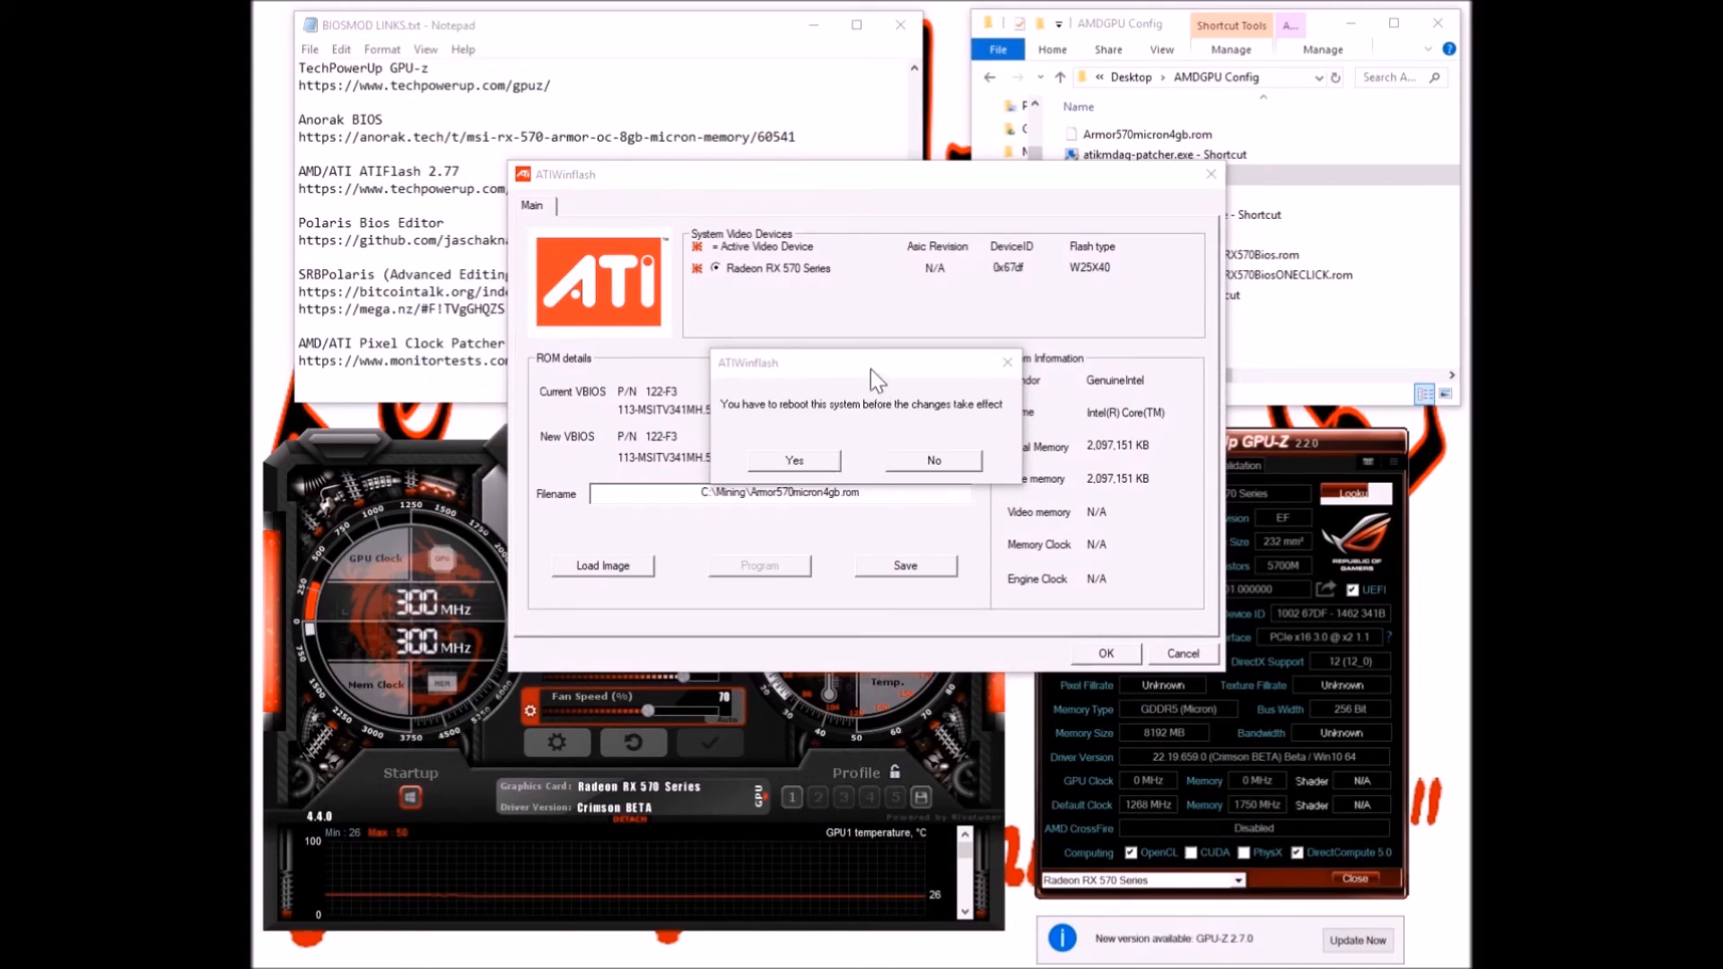
pyautogui.click(1149, 25)
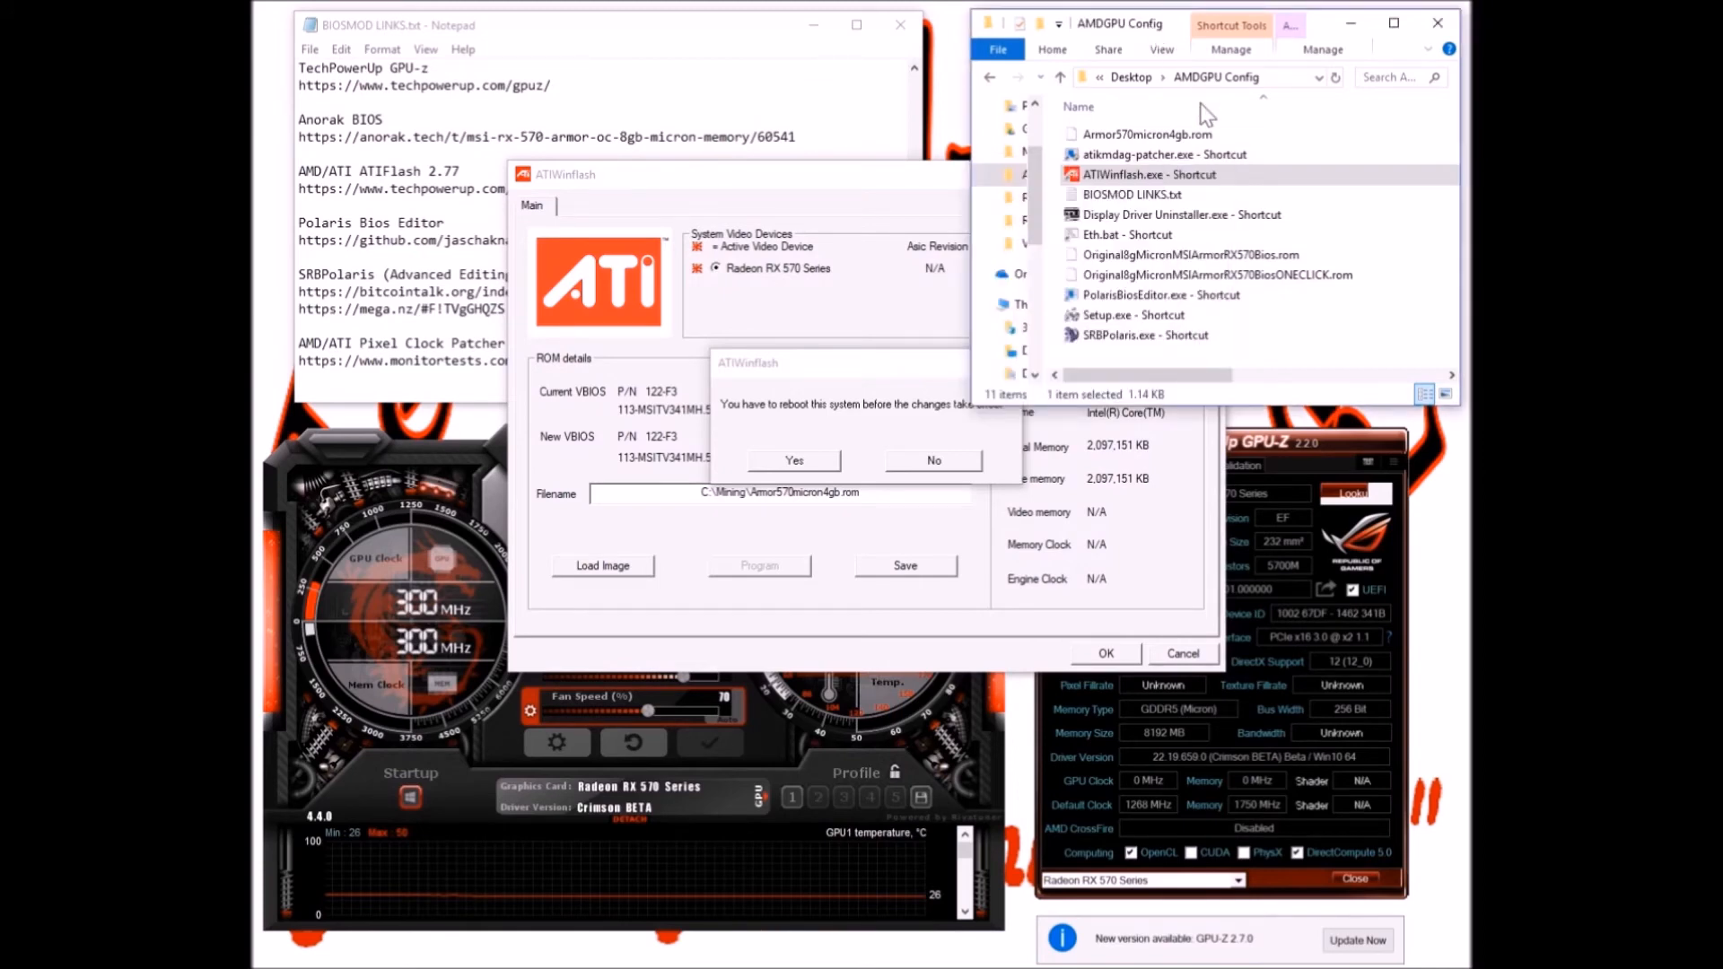
# Launch atikmdag-patcher.exe and rearrange the ATIWinflash and links notes windows
pyautogui.doubleClick(1116, 155)
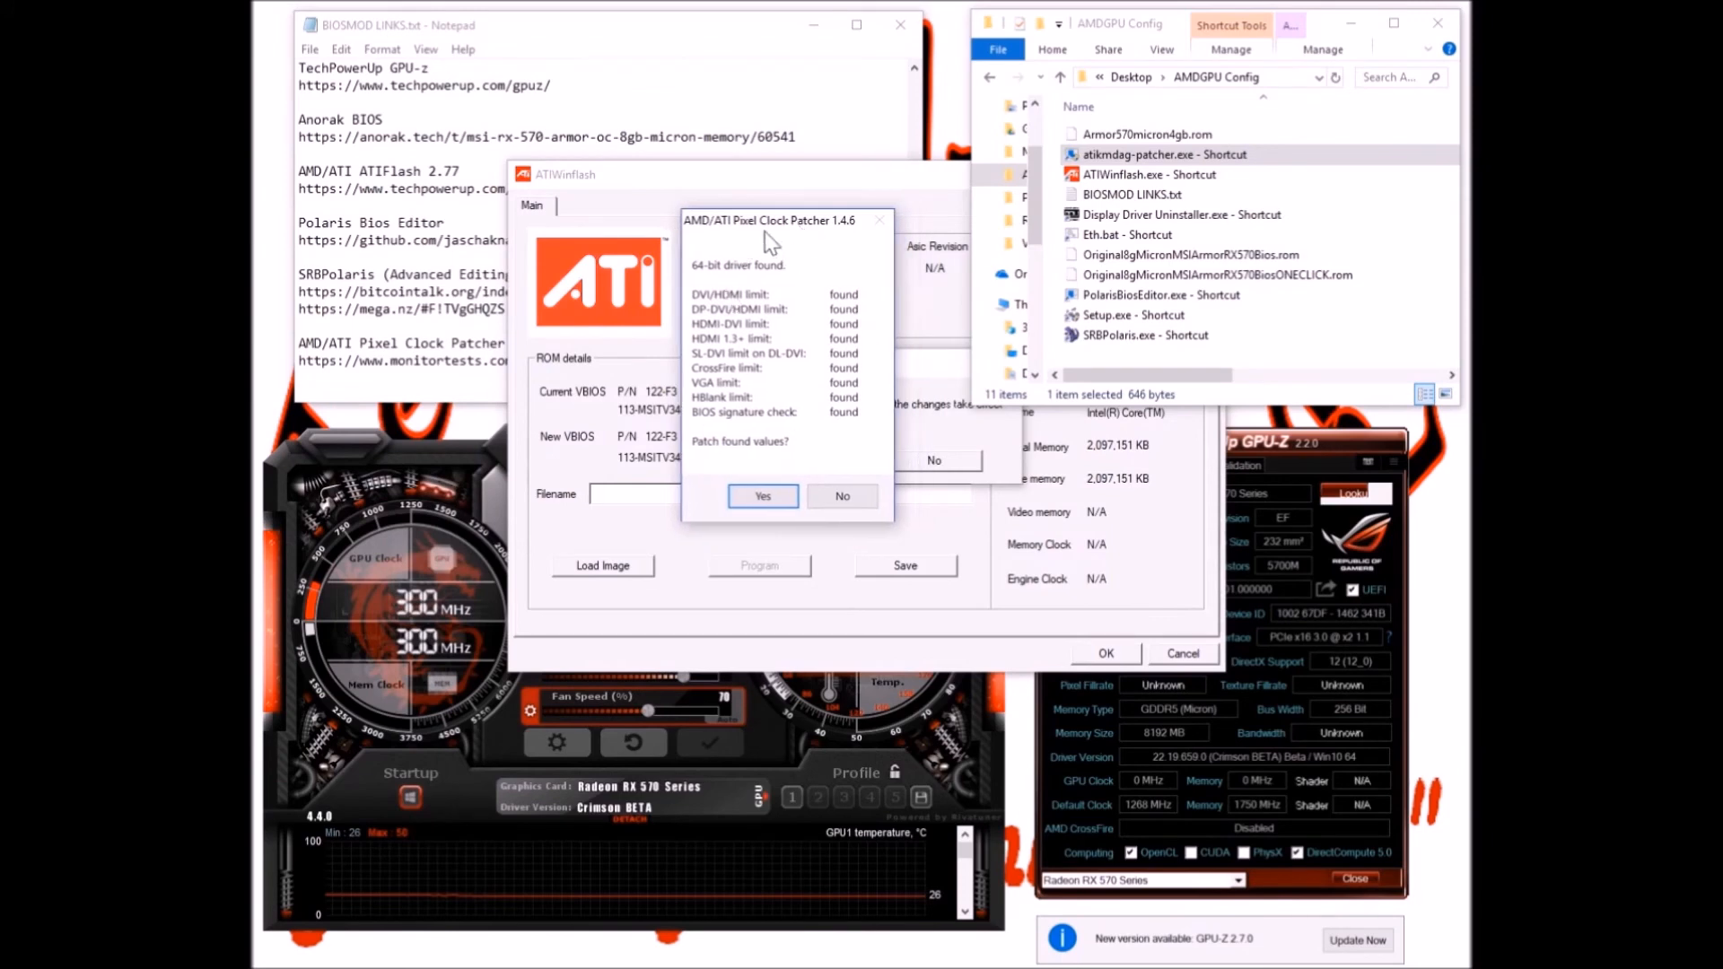
pyautogui.click(695, 183)
pyautogui.click(695, 53)
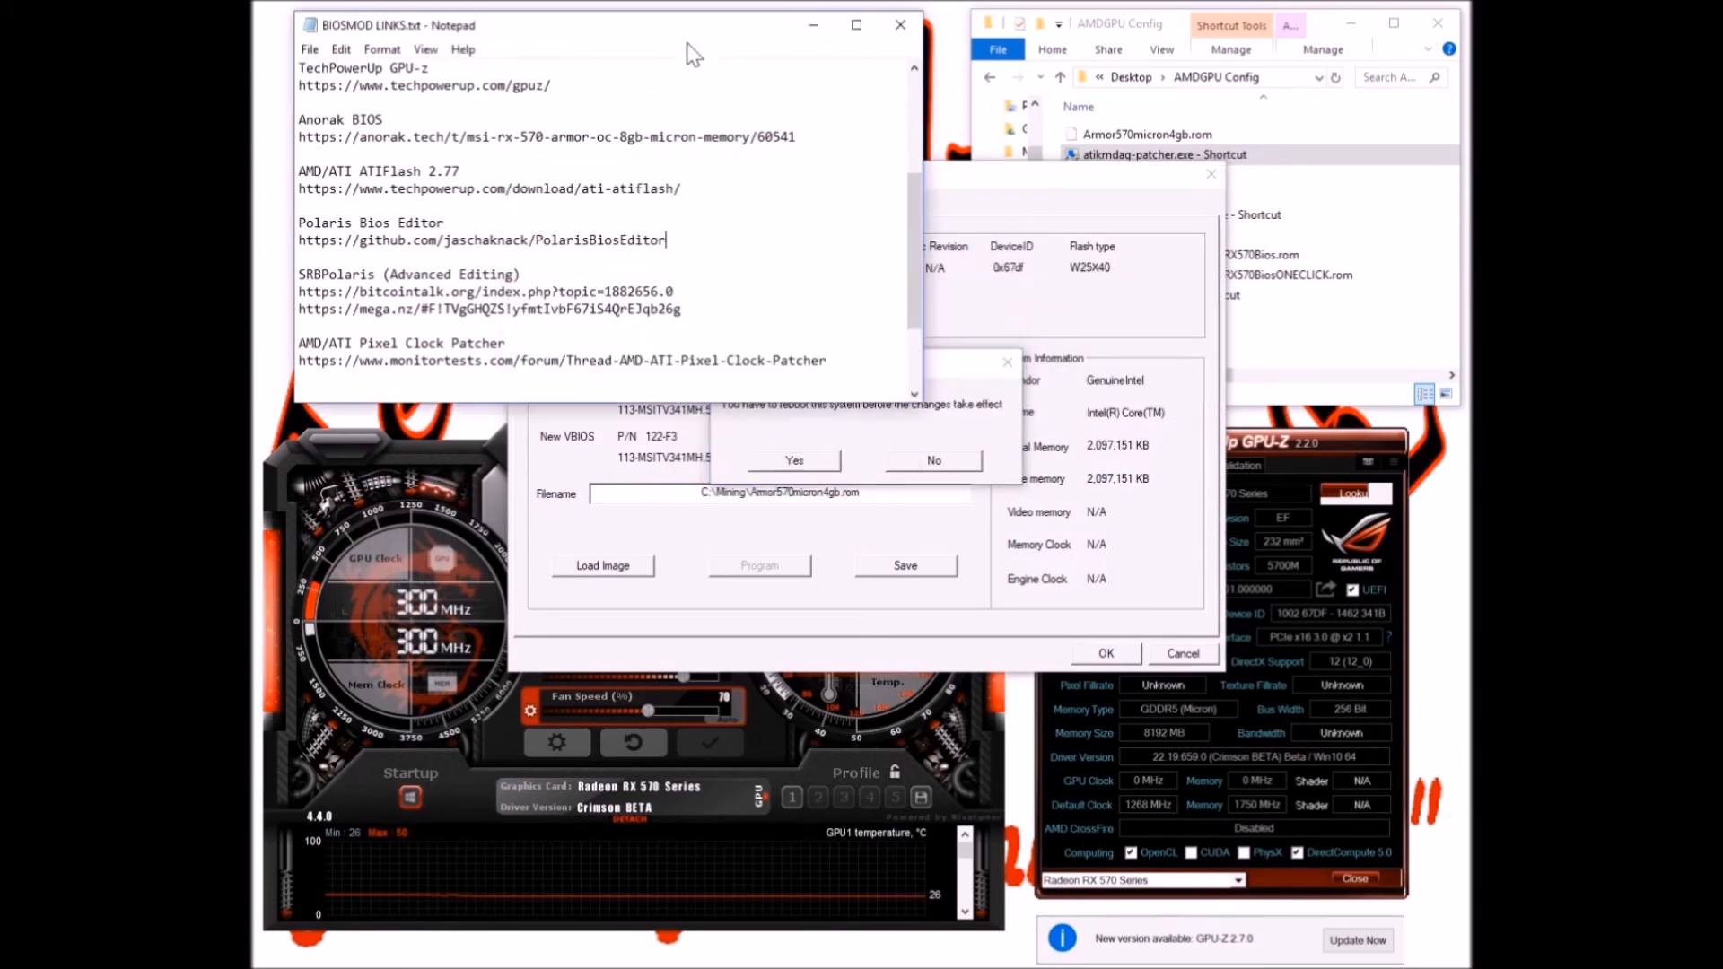
pyautogui.scroll(-2, 365, 291)
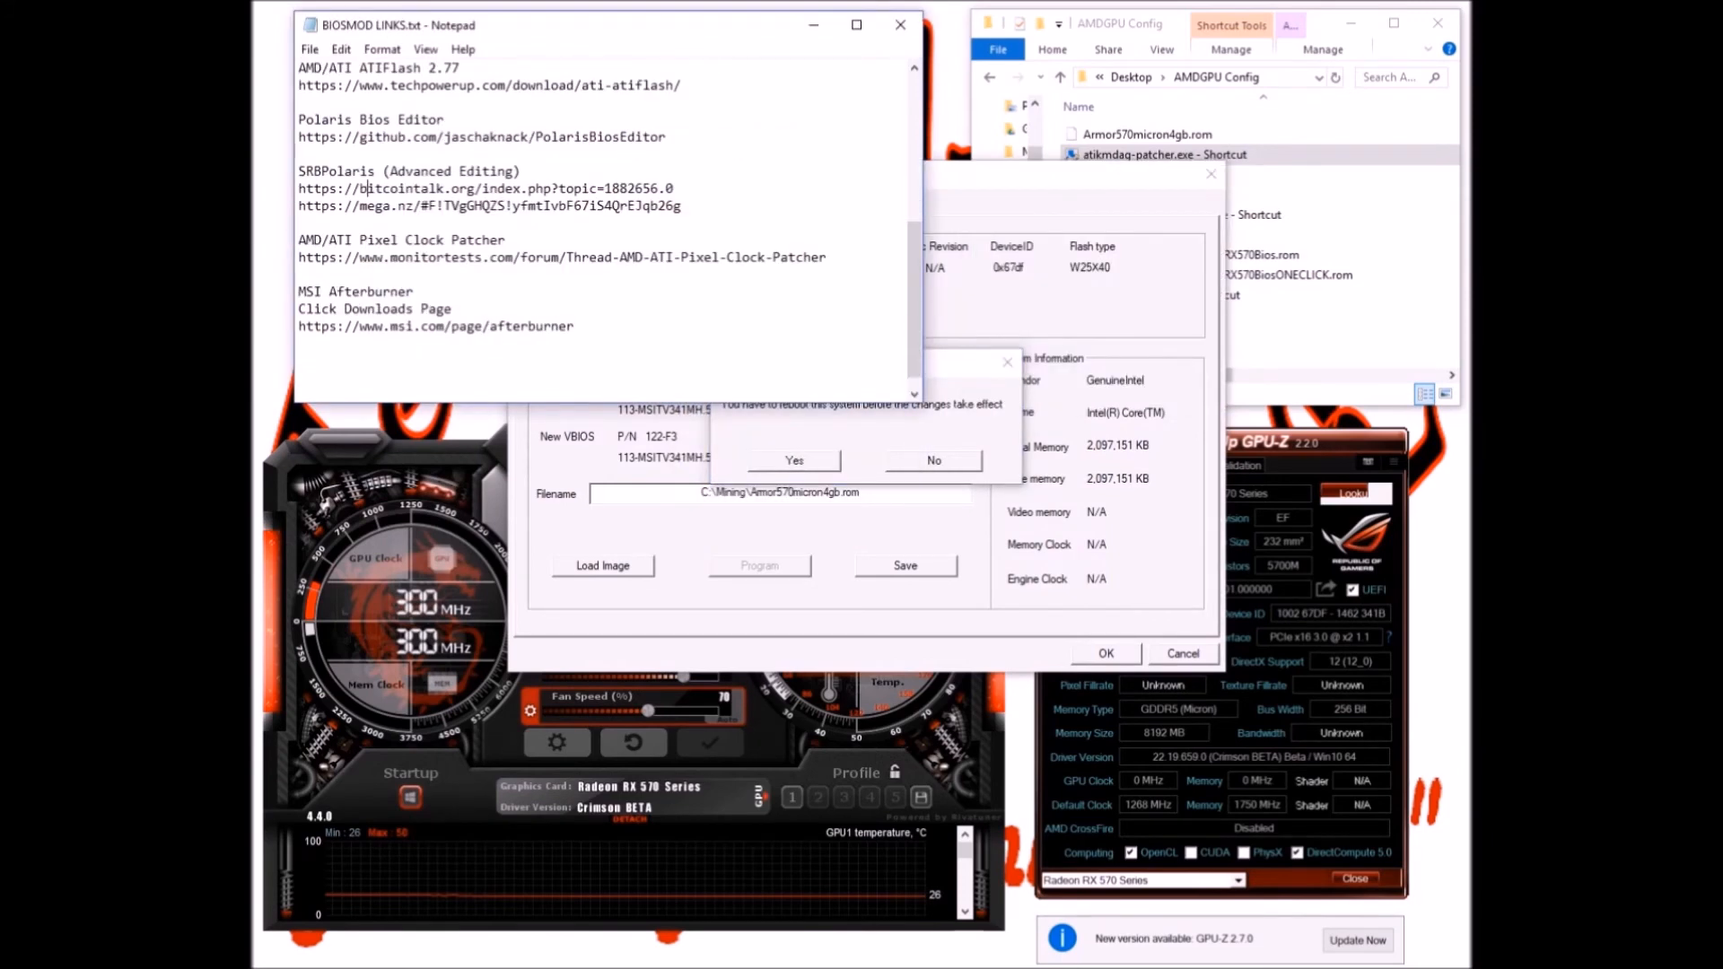
pyautogui.moveTo(329, 257); pyautogui.dragTo(827, 257)
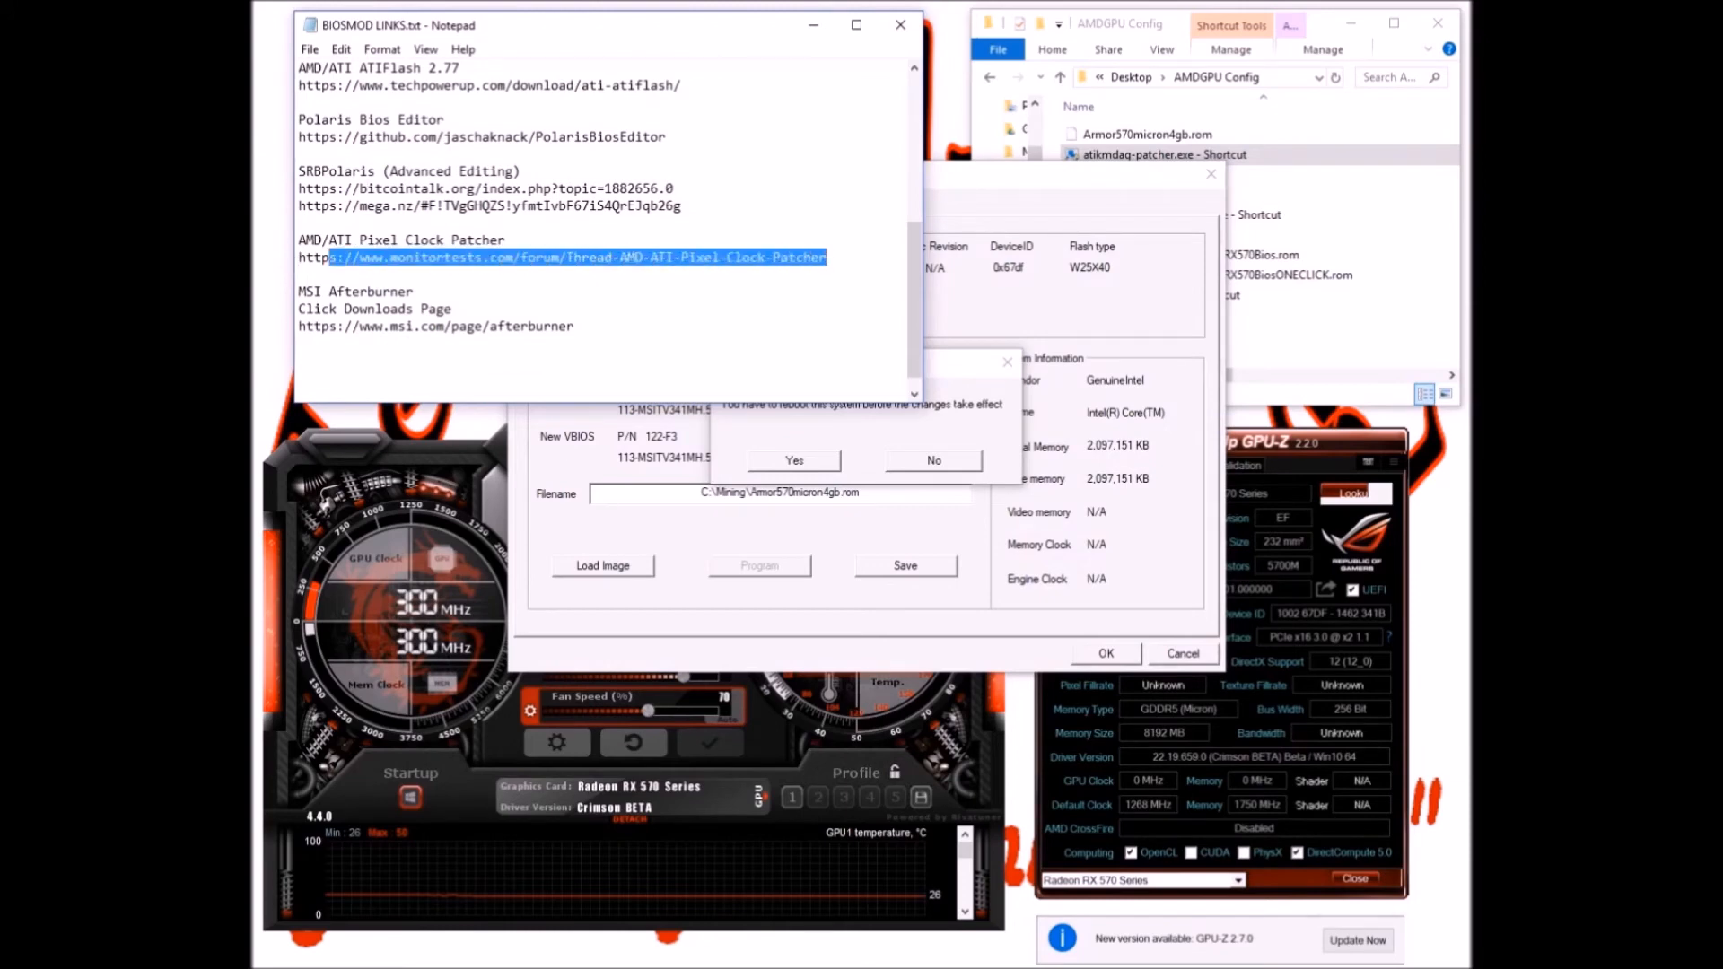
pyautogui.click(508, 241)
pyautogui.moveTo(367, 257); pyautogui.dragTo(359, 257)
pyautogui.click(306, 257)
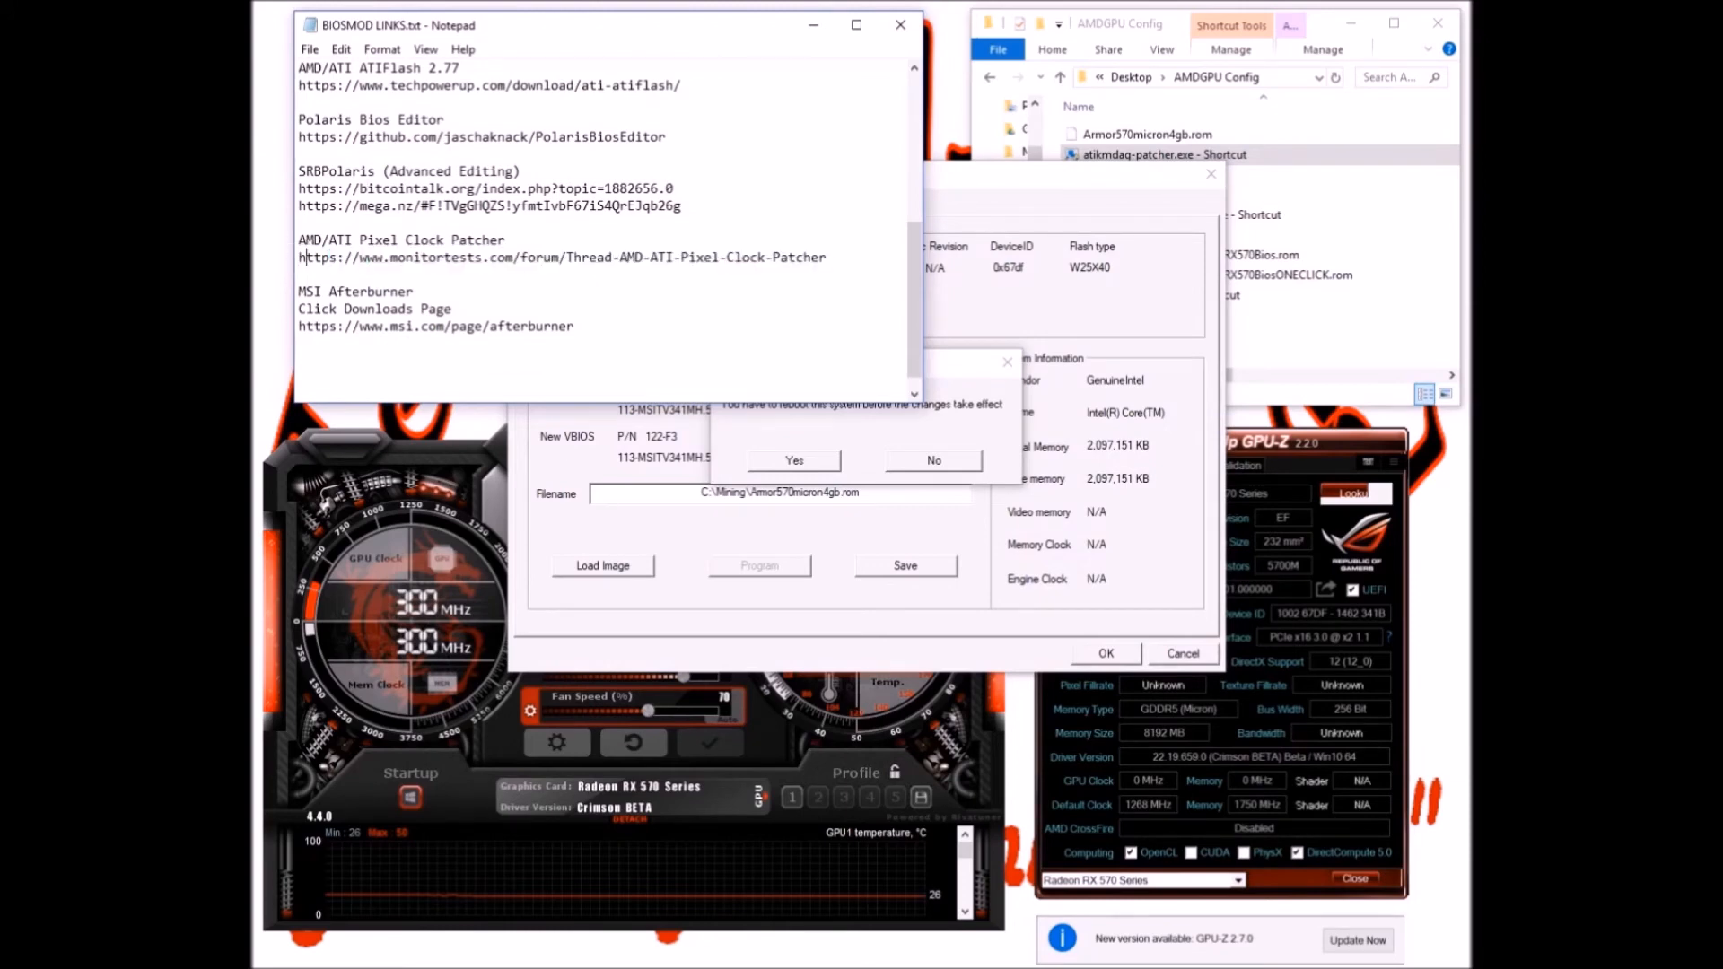
pyautogui.click(926, 311)
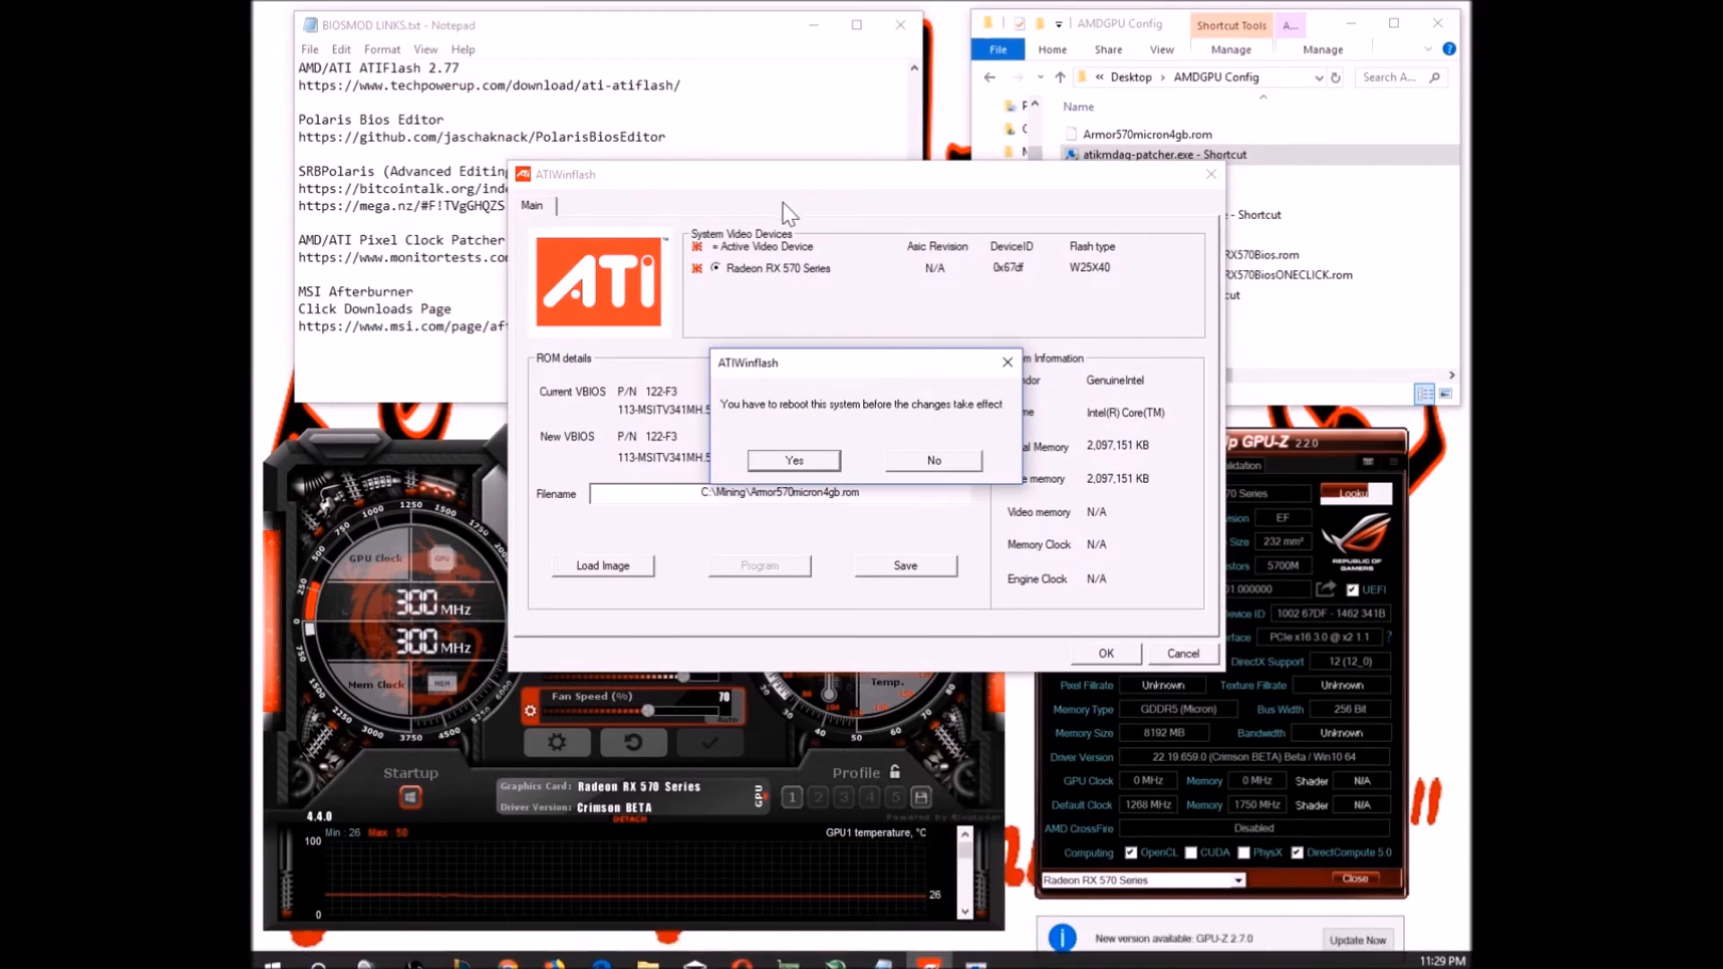
# Confirm patching the found driver limits and move the success message above the reboot prompt
pyautogui.click(976, 956)
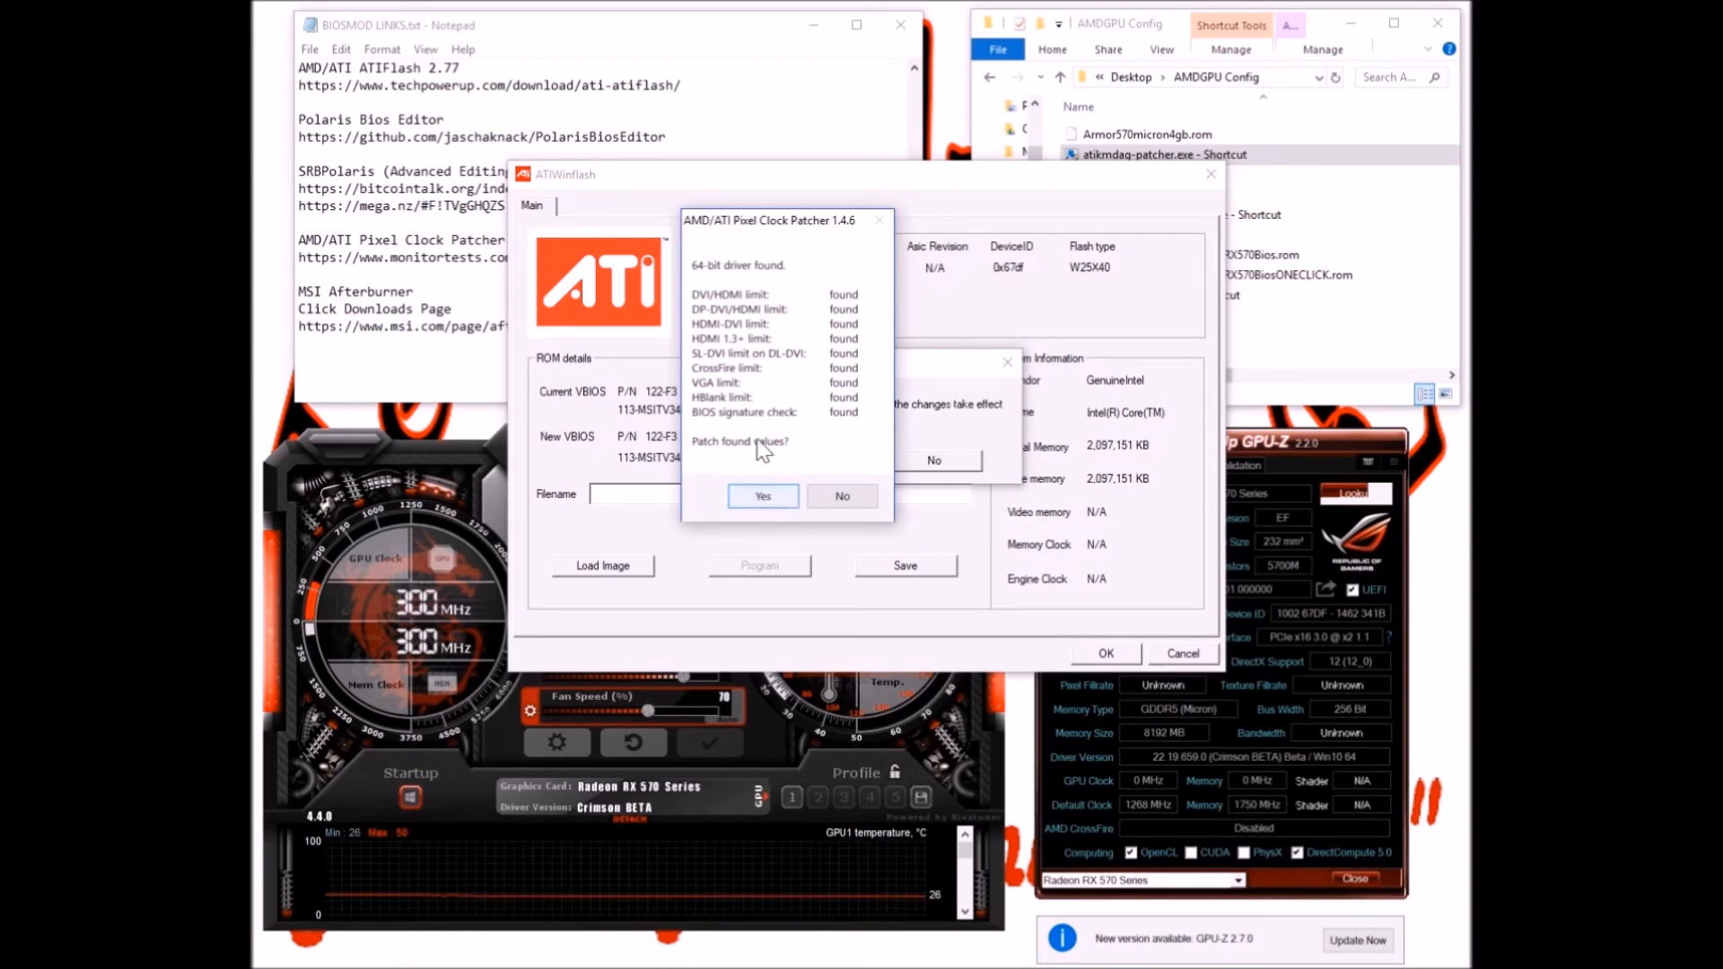
pyautogui.click(772, 492)
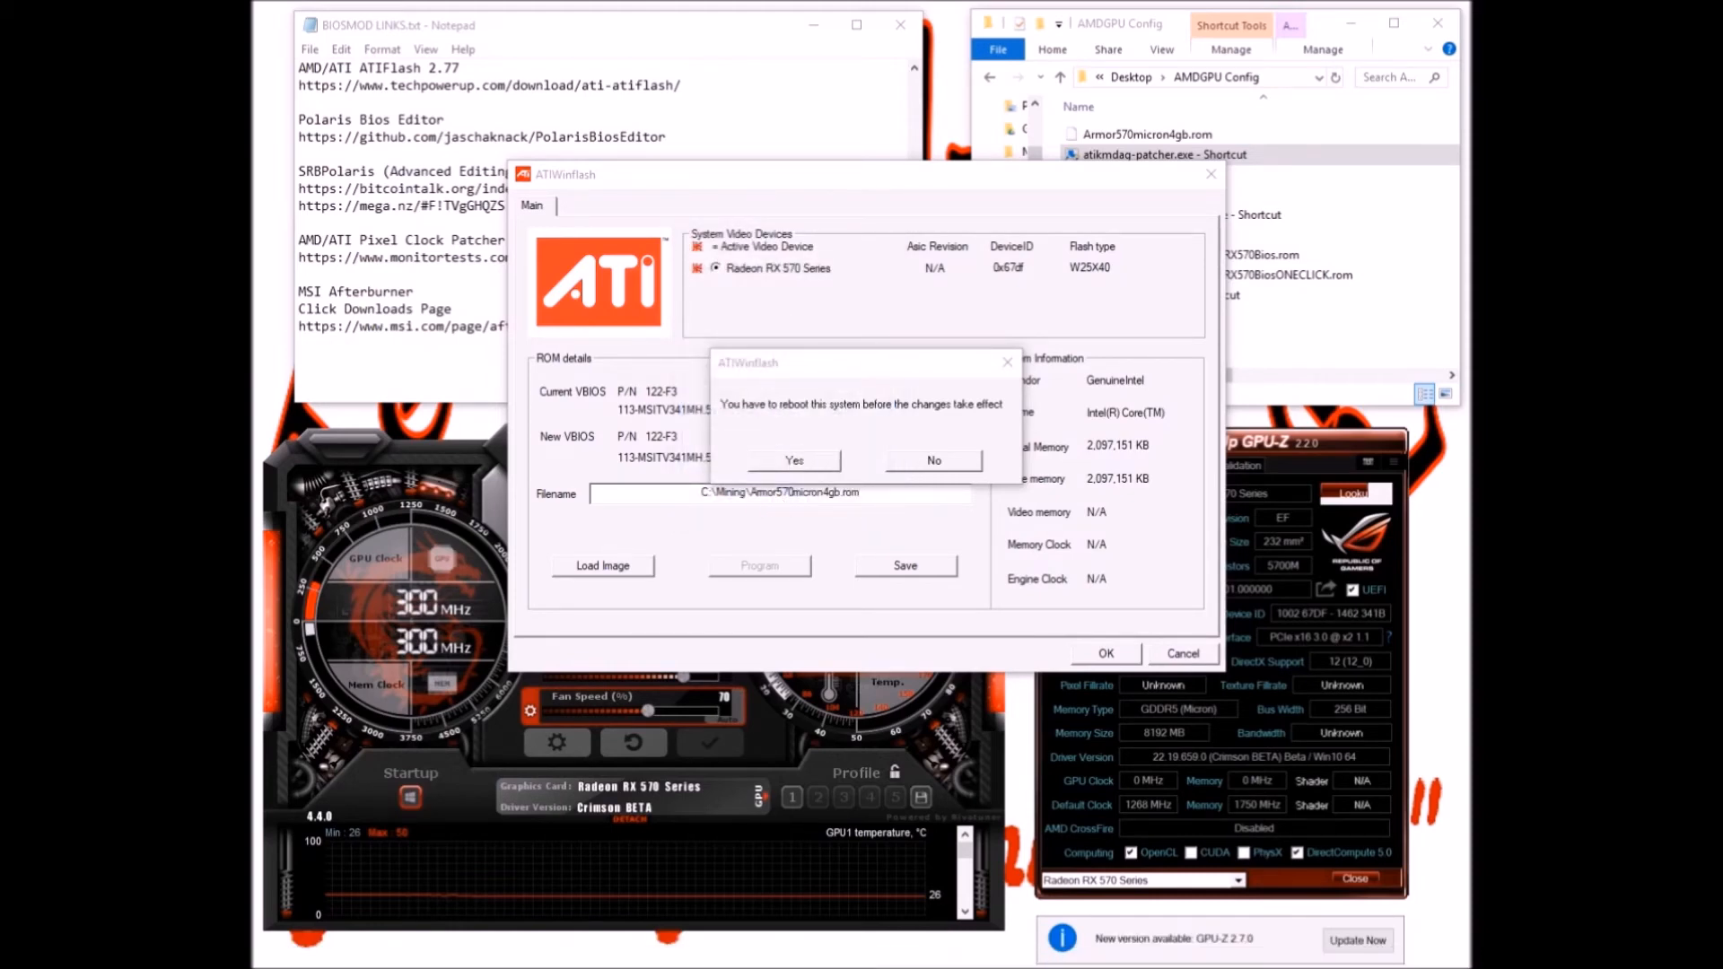
pyautogui.moveTo(642, 283); pyautogui.dragTo(886, 206)
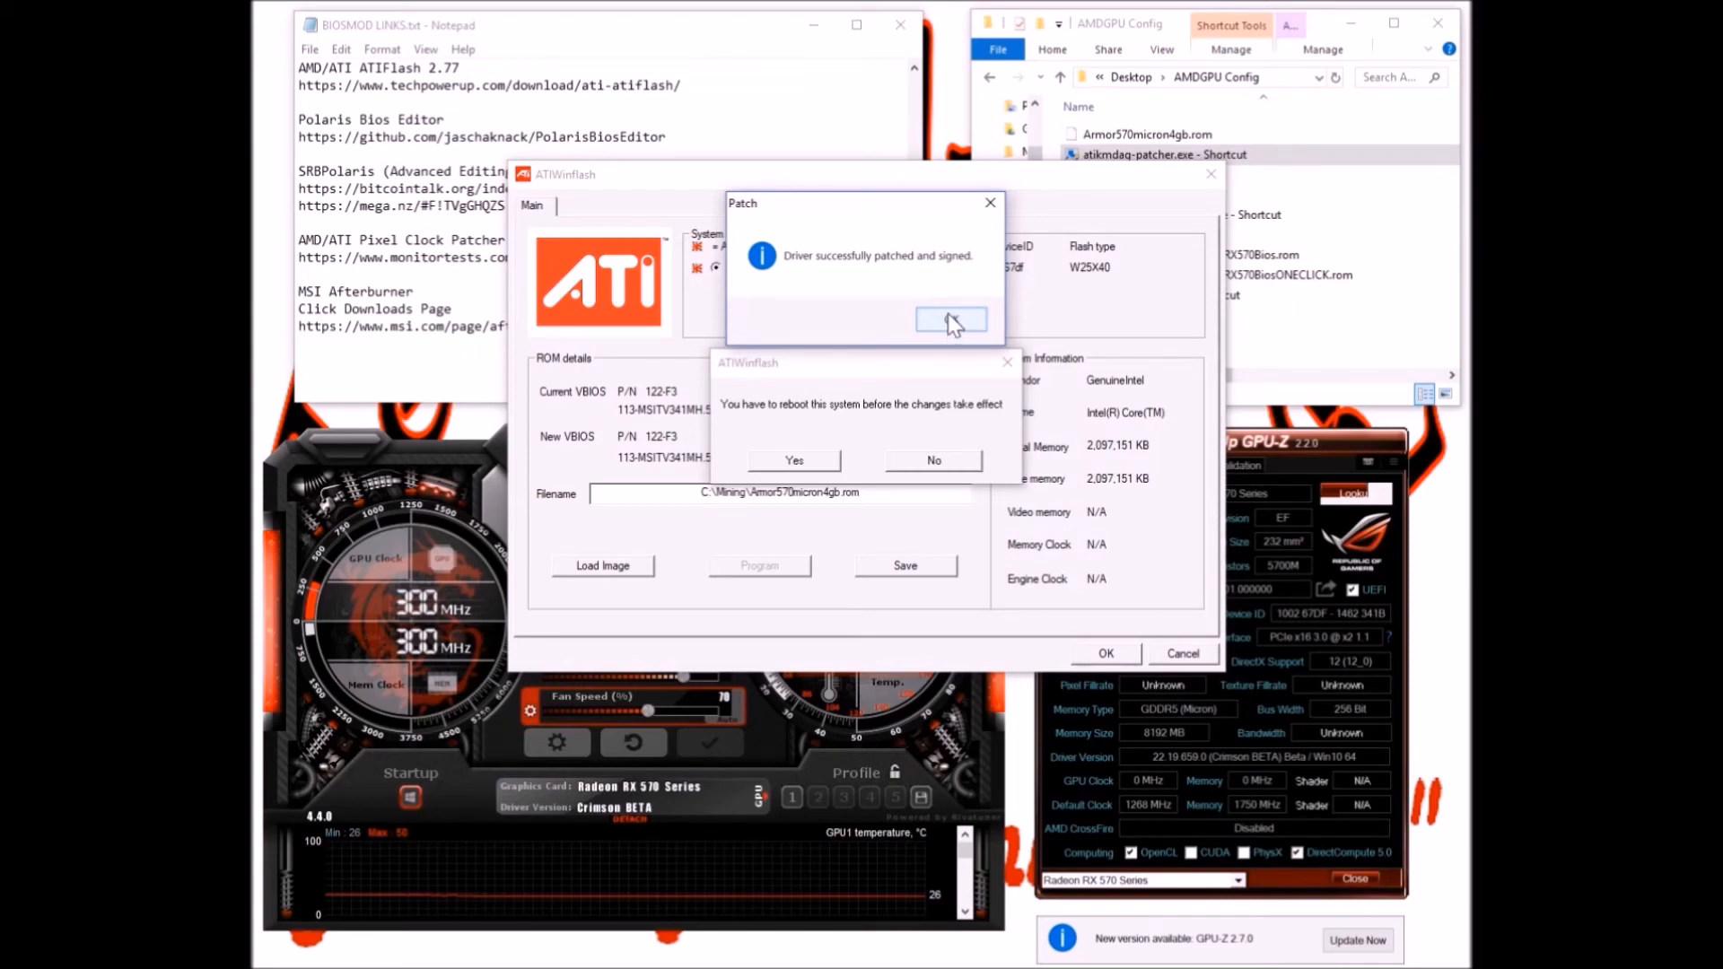
# Accept the ATIWinflash reboot prompt so the new BIOS takes effect
pyautogui.click(448, 269)
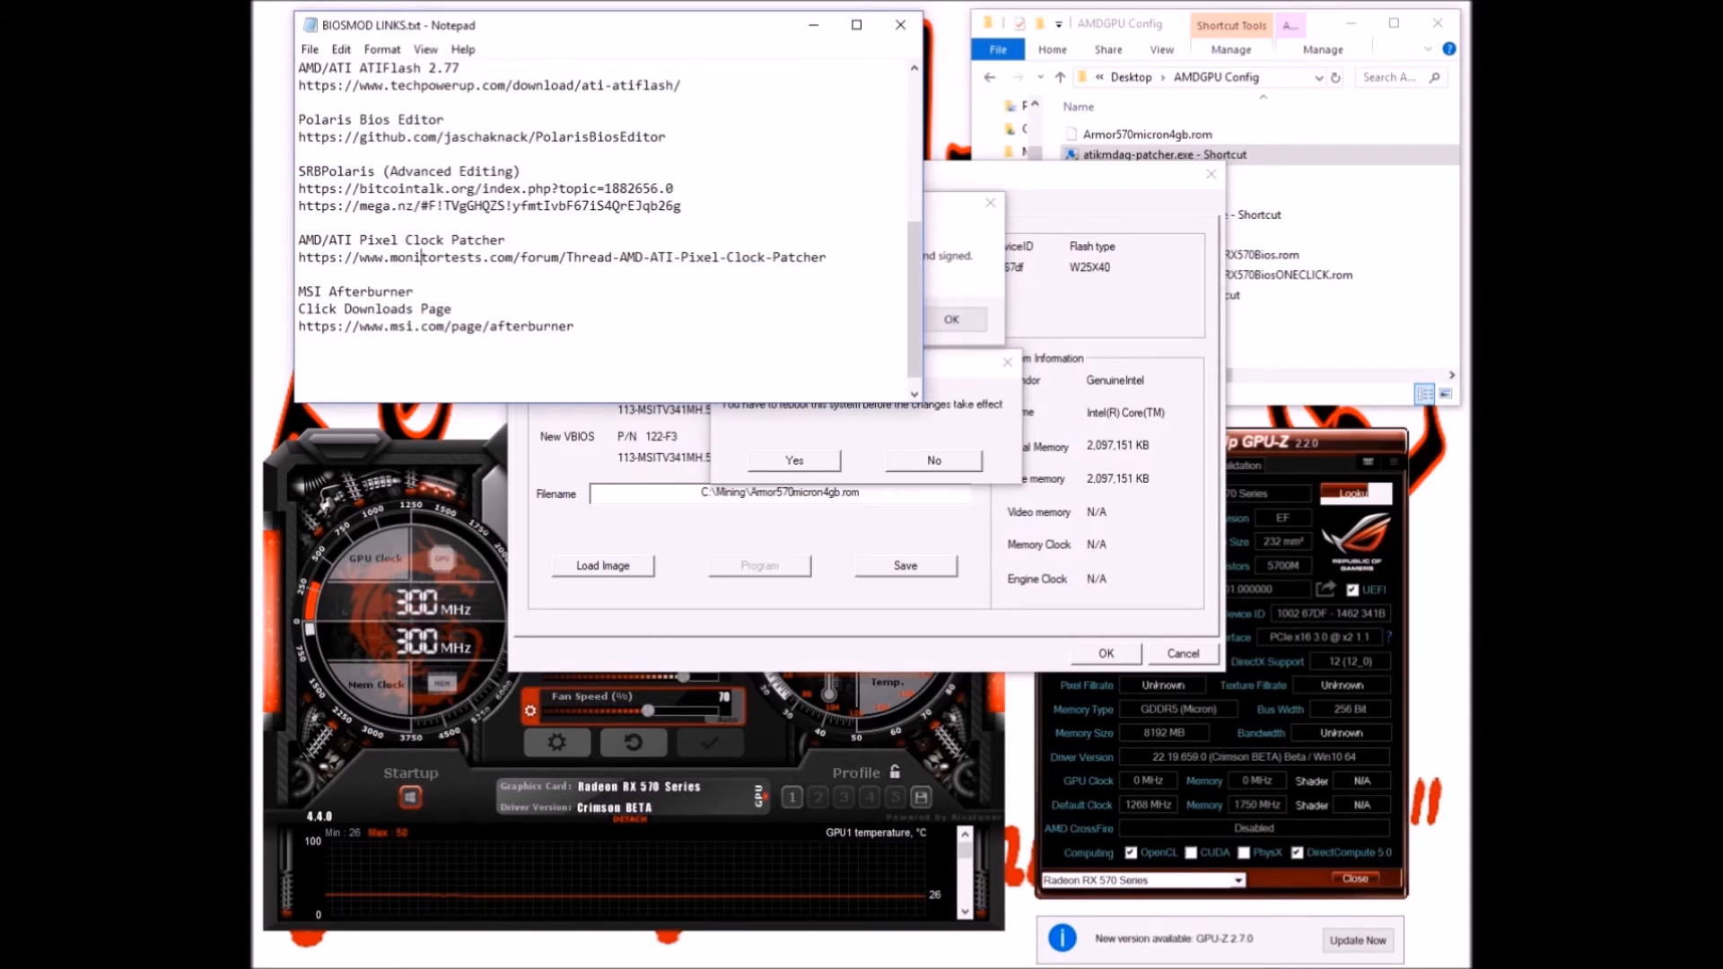
pyautogui.click(752, 433)
pyautogui.click(810, 460)
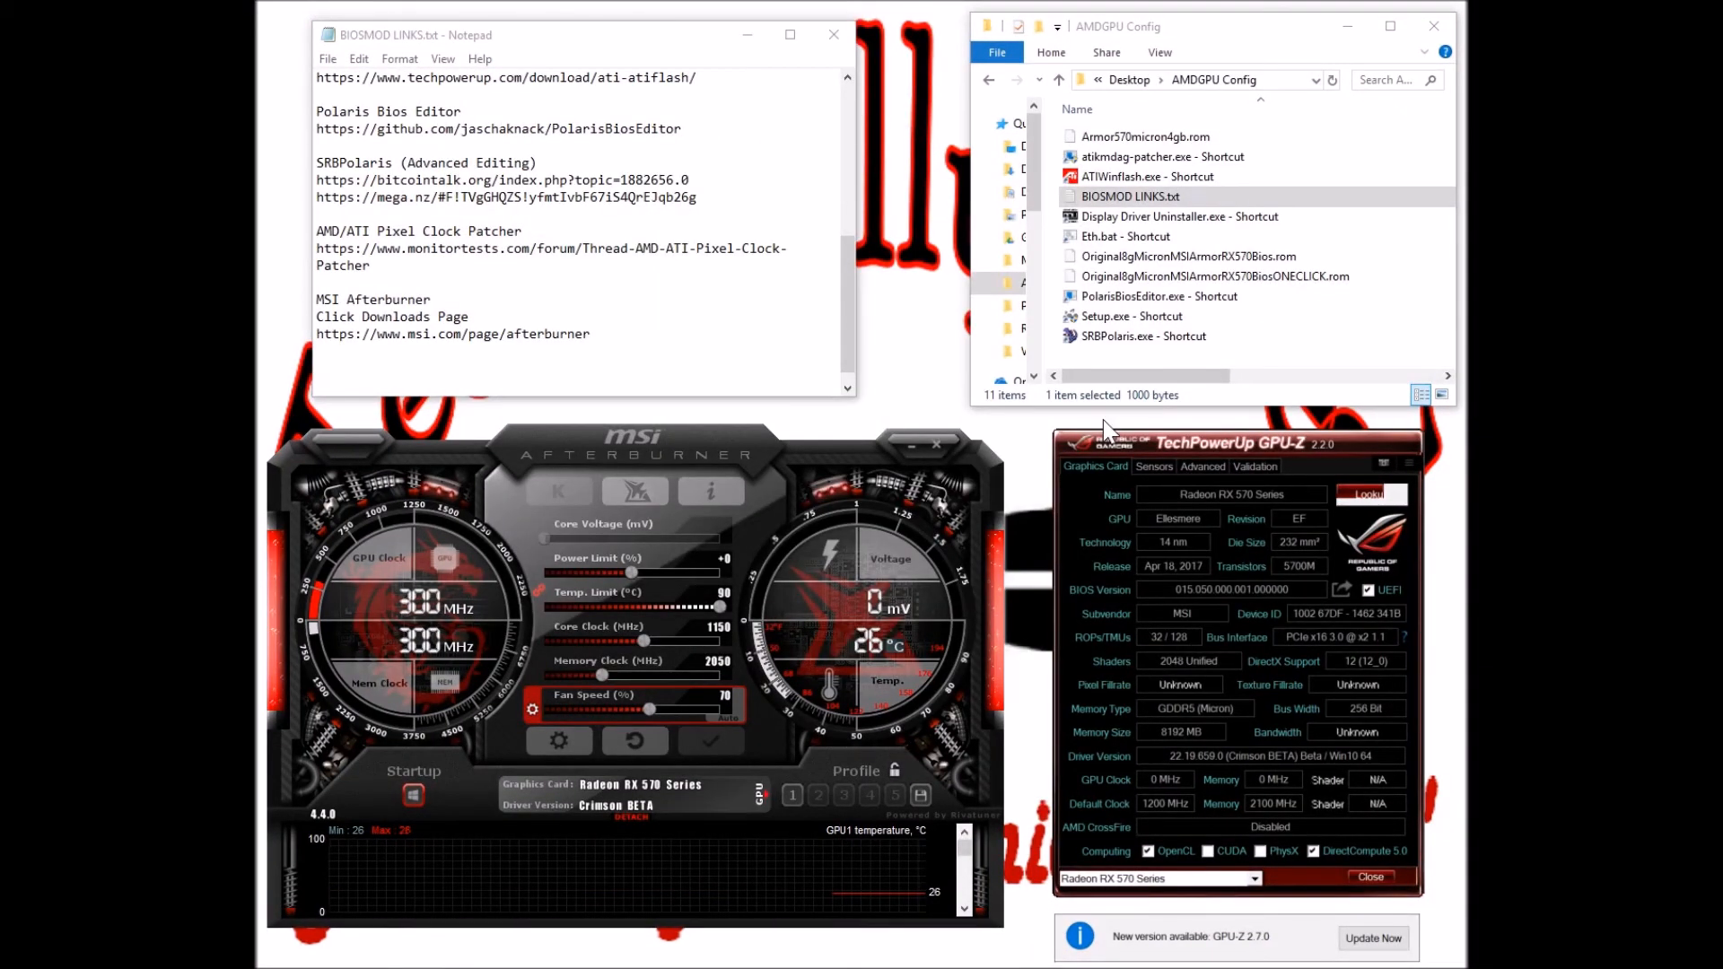
pyautogui.moveTo(849, 292); pyautogui.dragTo(844, 171)
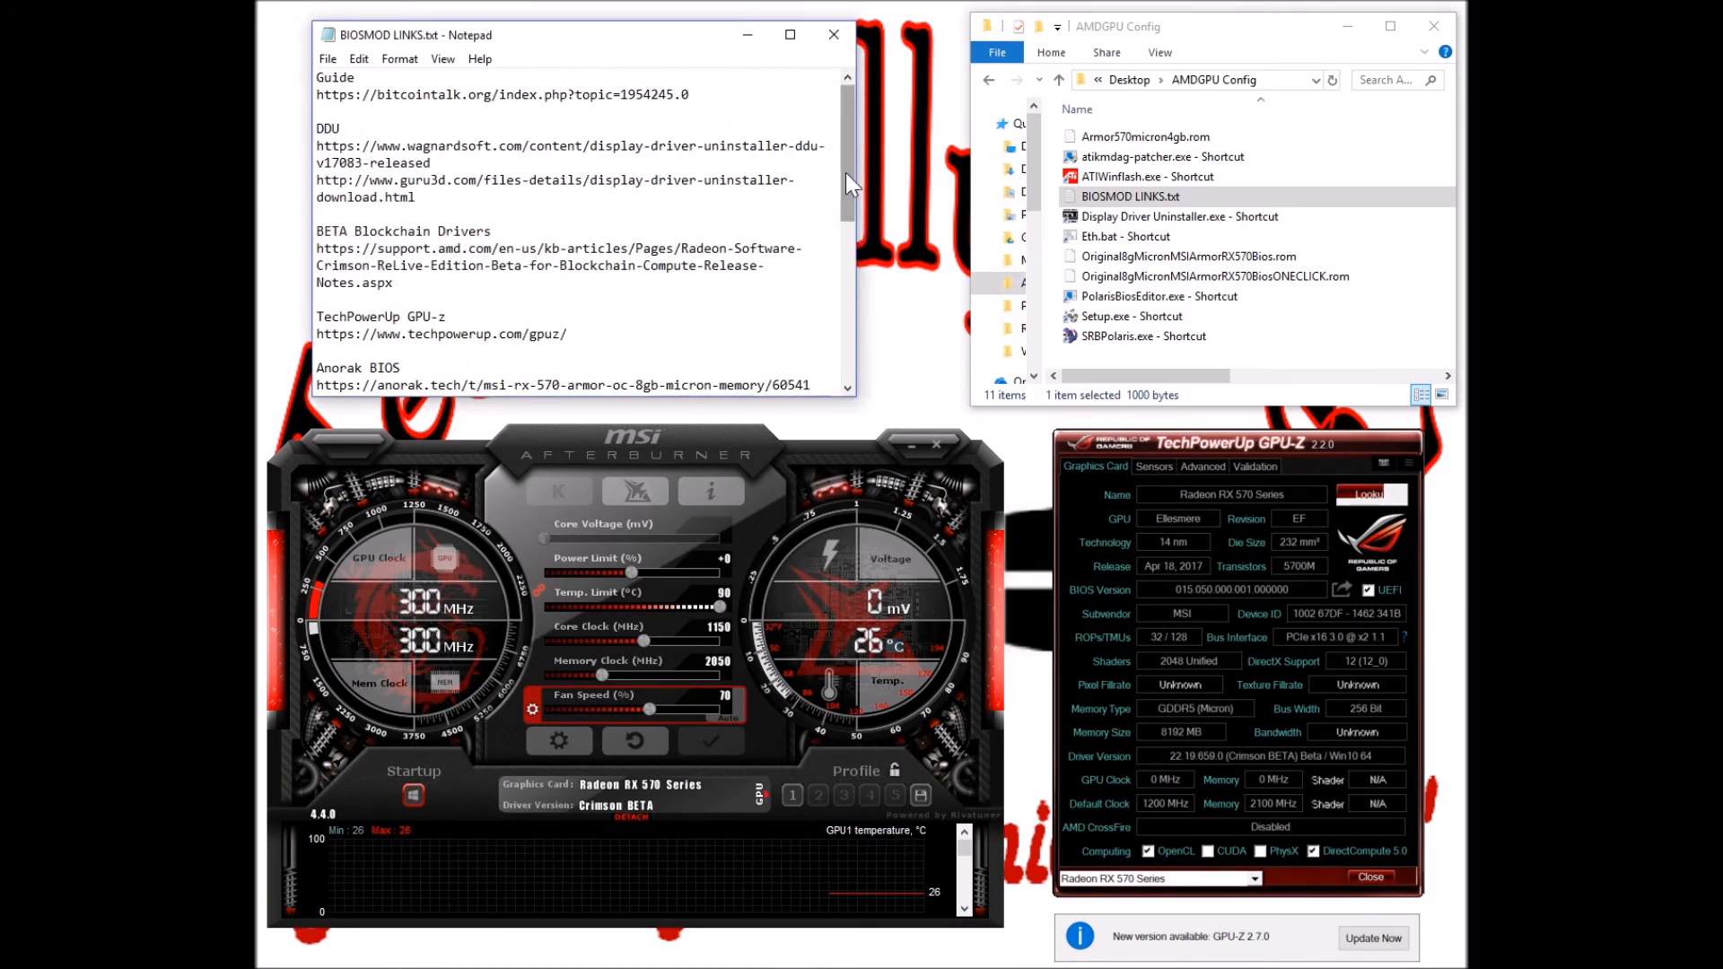
pyautogui.scroll(-1, 843, 171)
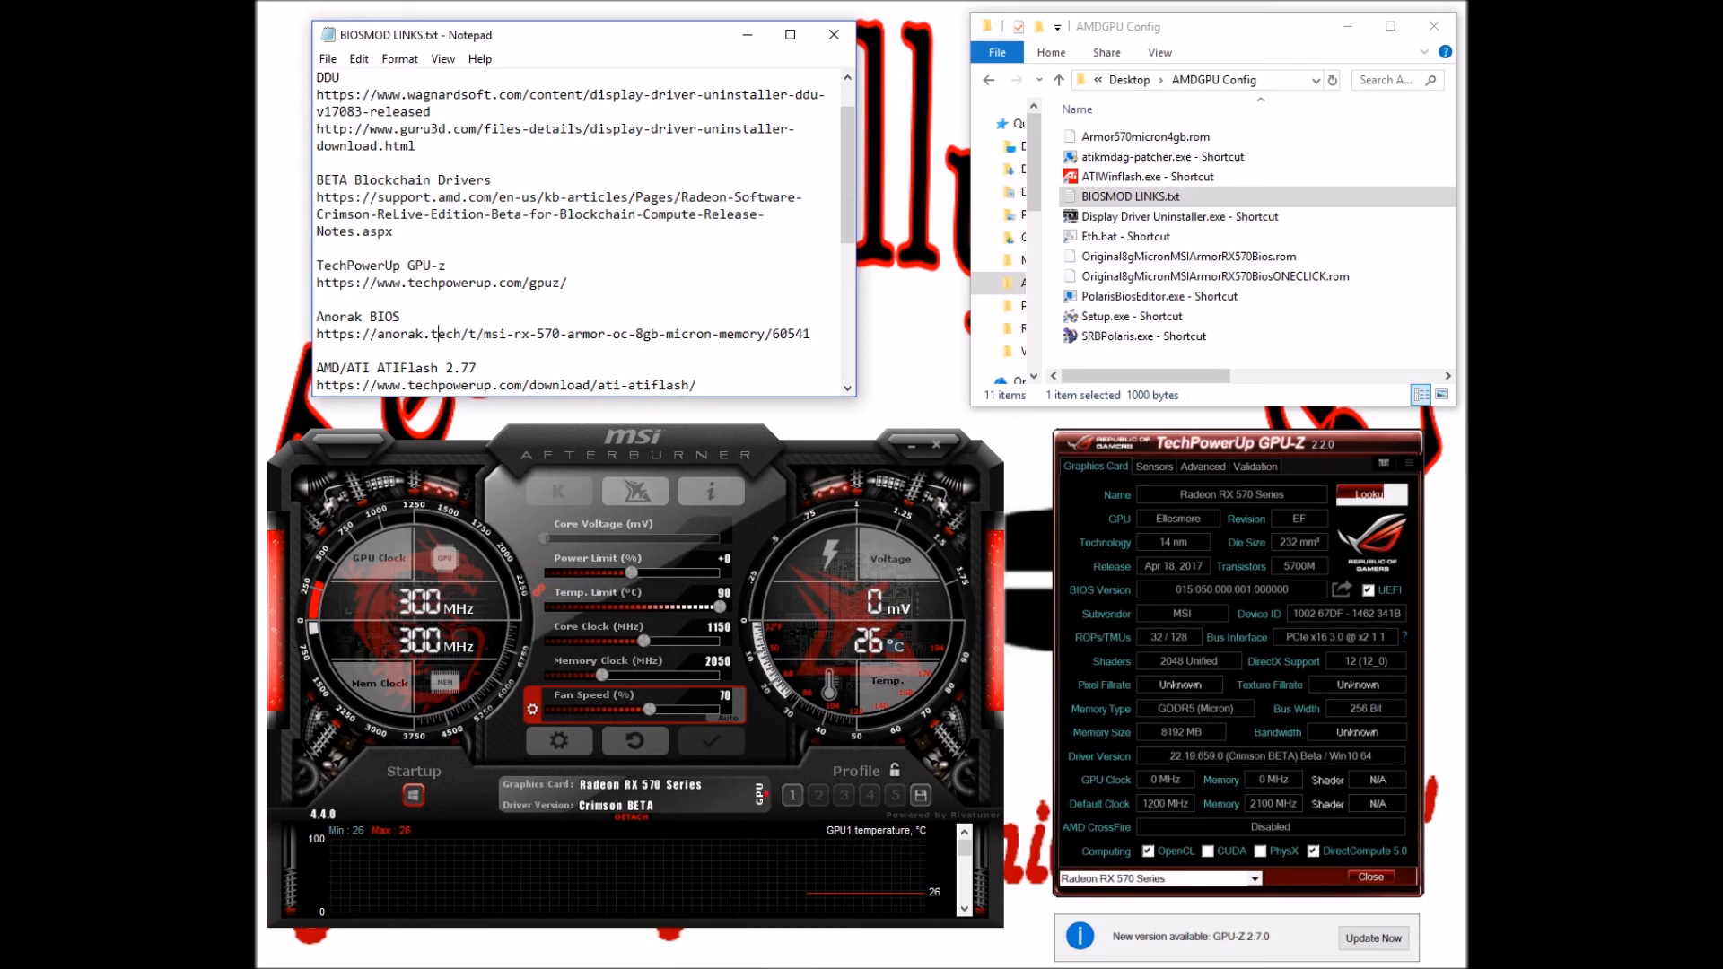
pyautogui.moveTo(339, 317); pyautogui.dragTo(316, 350)
pyautogui.click(469, 334)
pyautogui.scroll(-1, 585, 232)
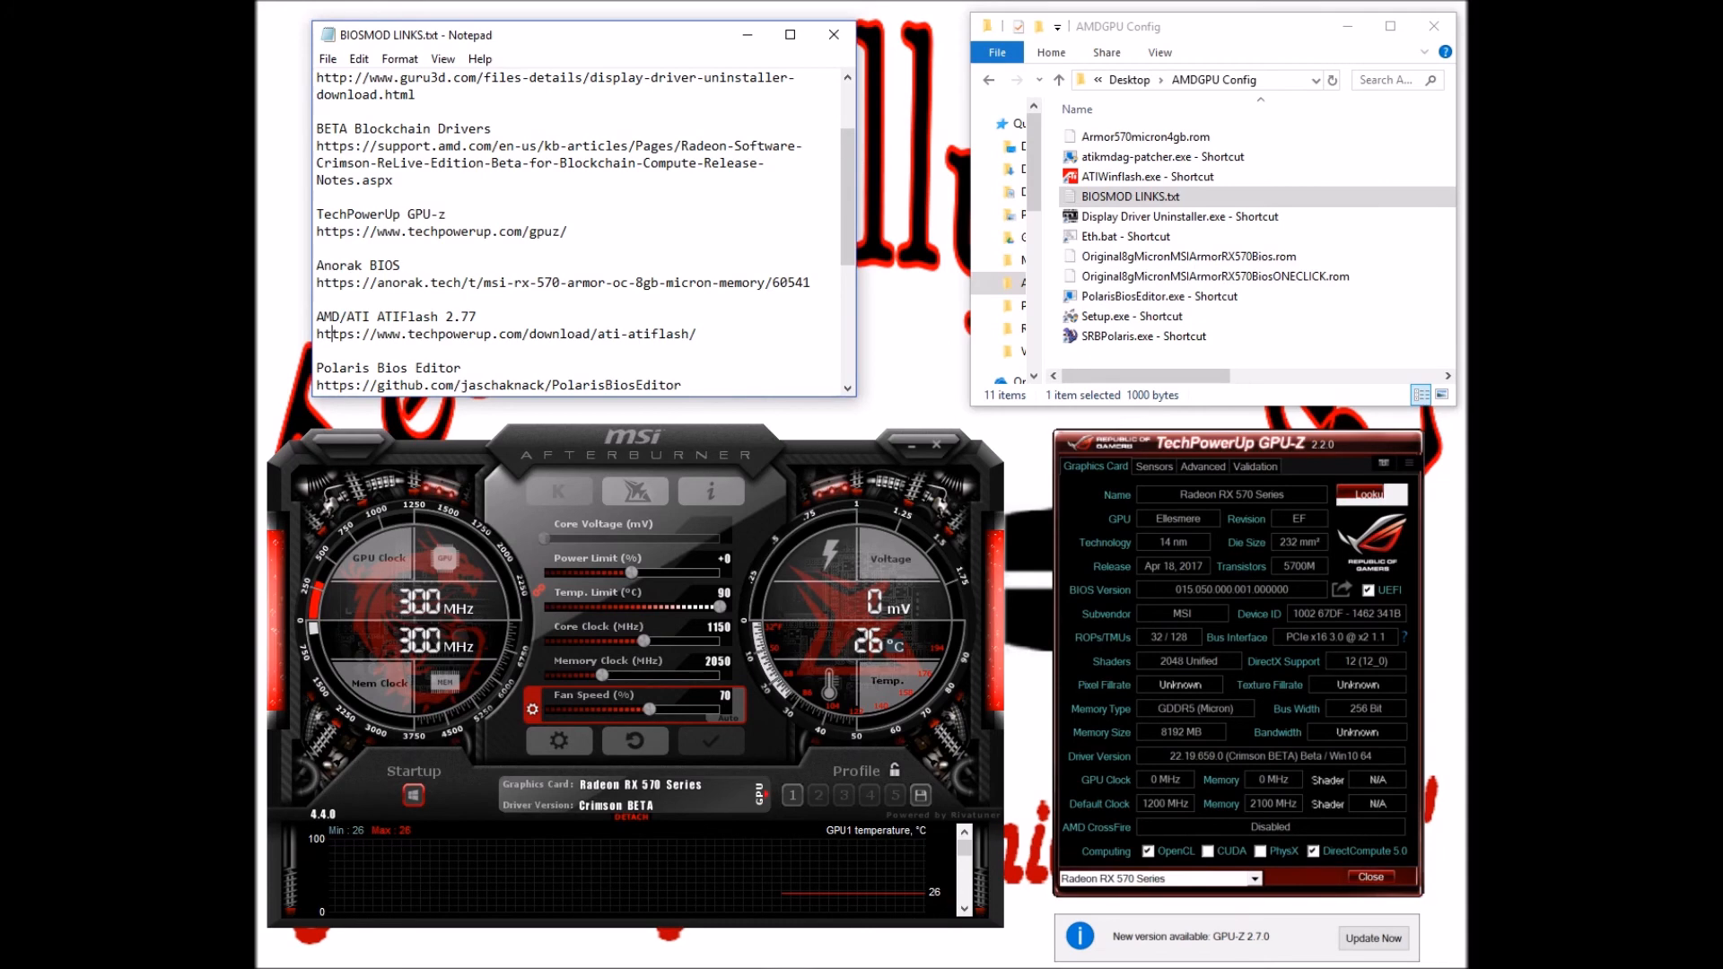
pyautogui.scroll(2, 585, 232)
pyautogui.scroll(-2, 585, 232)
pyautogui.scroll(-1, 446, 368)
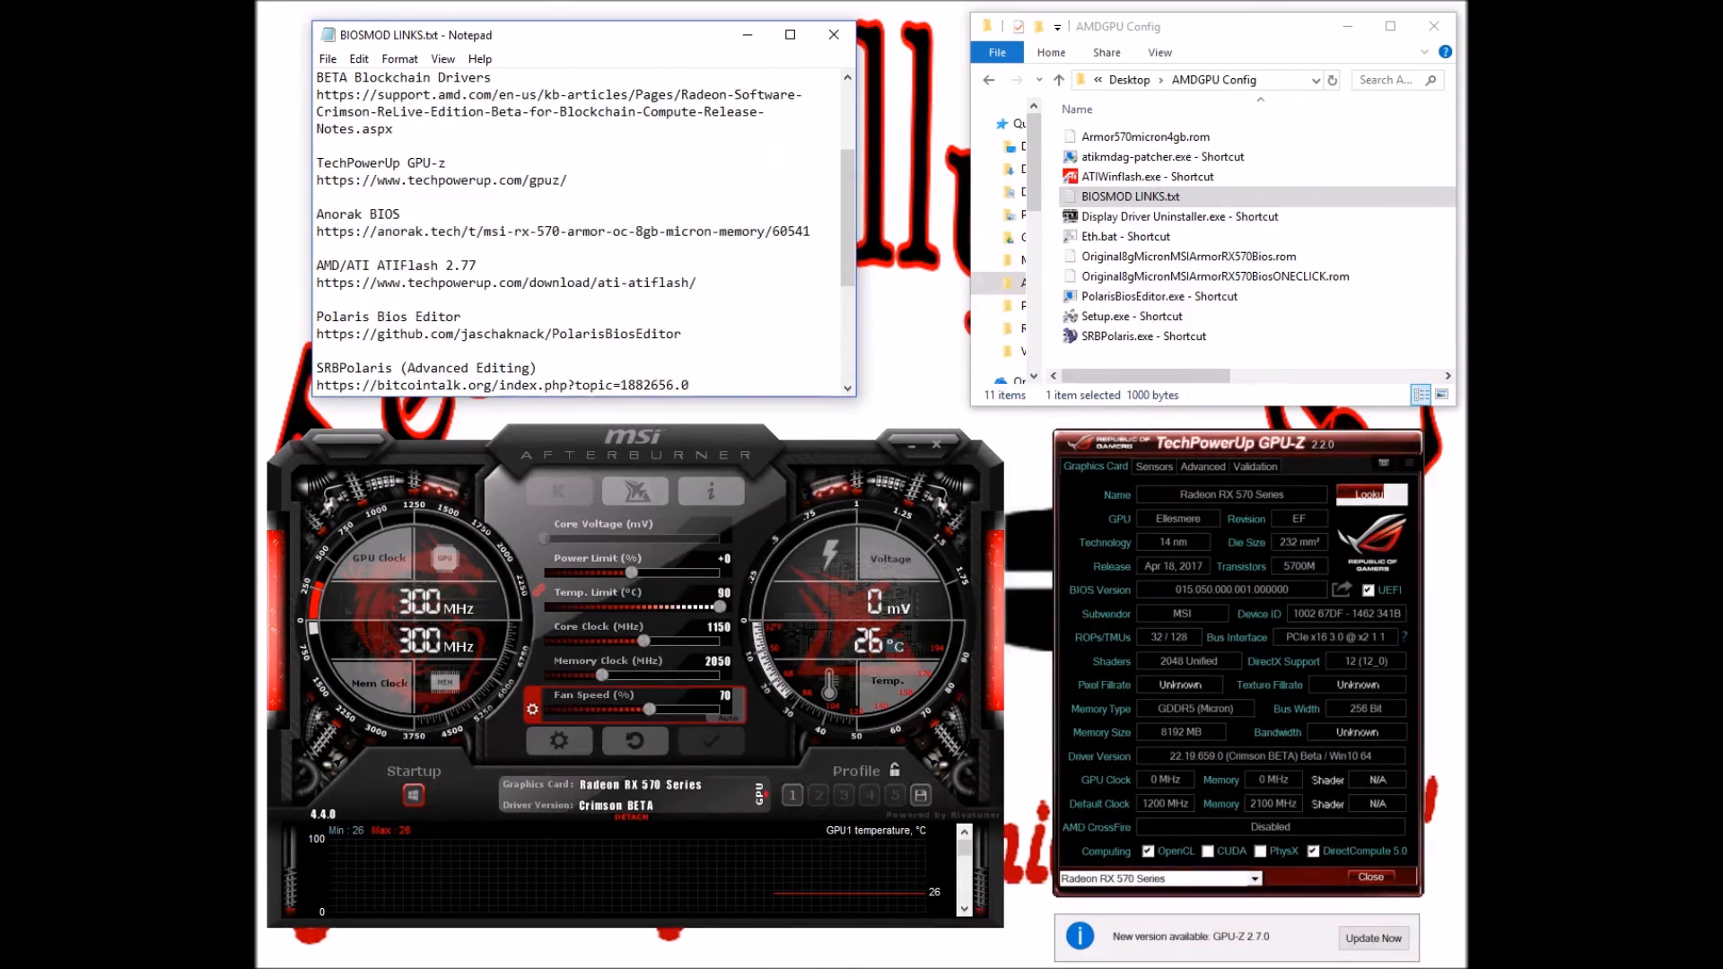
pyautogui.scroll(-1, 586, 231)
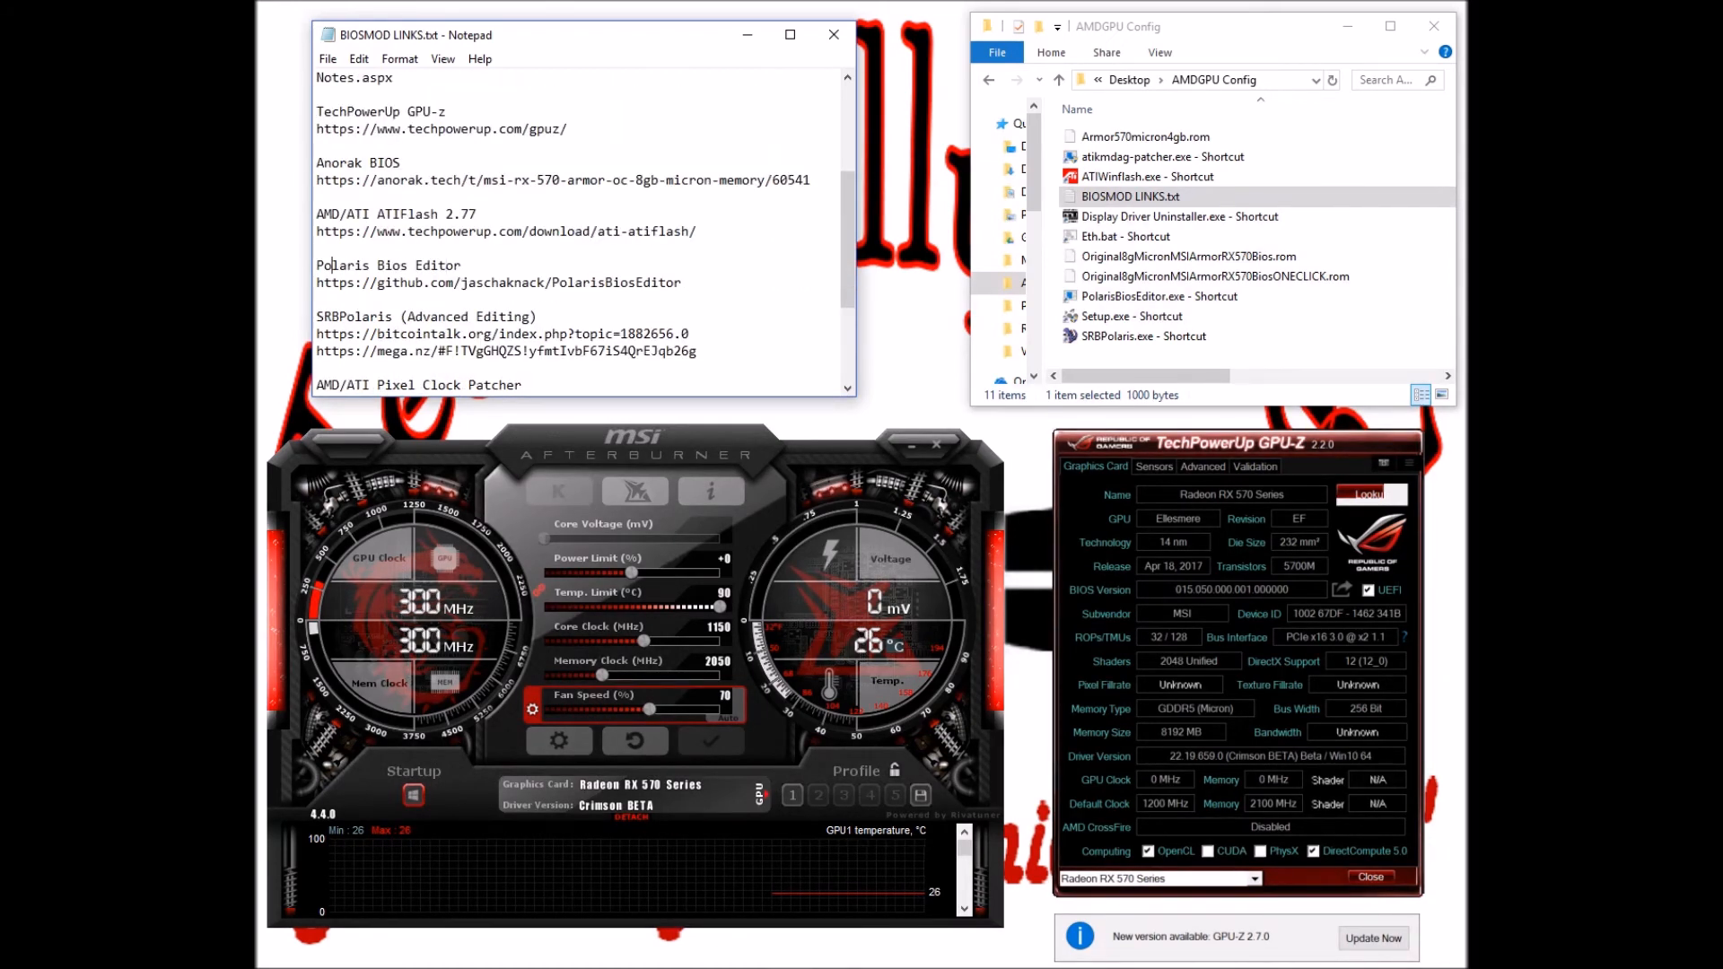
pyautogui.moveTo(316, 195); pyautogui.dragTo(606, 180)
pyautogui.click(424, 283)
pyautogui.moveTo(332, 266); pyautogui.dragTo(461, 265)
pyautogui.click(409, 283)
pyautogui.scroll(-2, 362, 231)
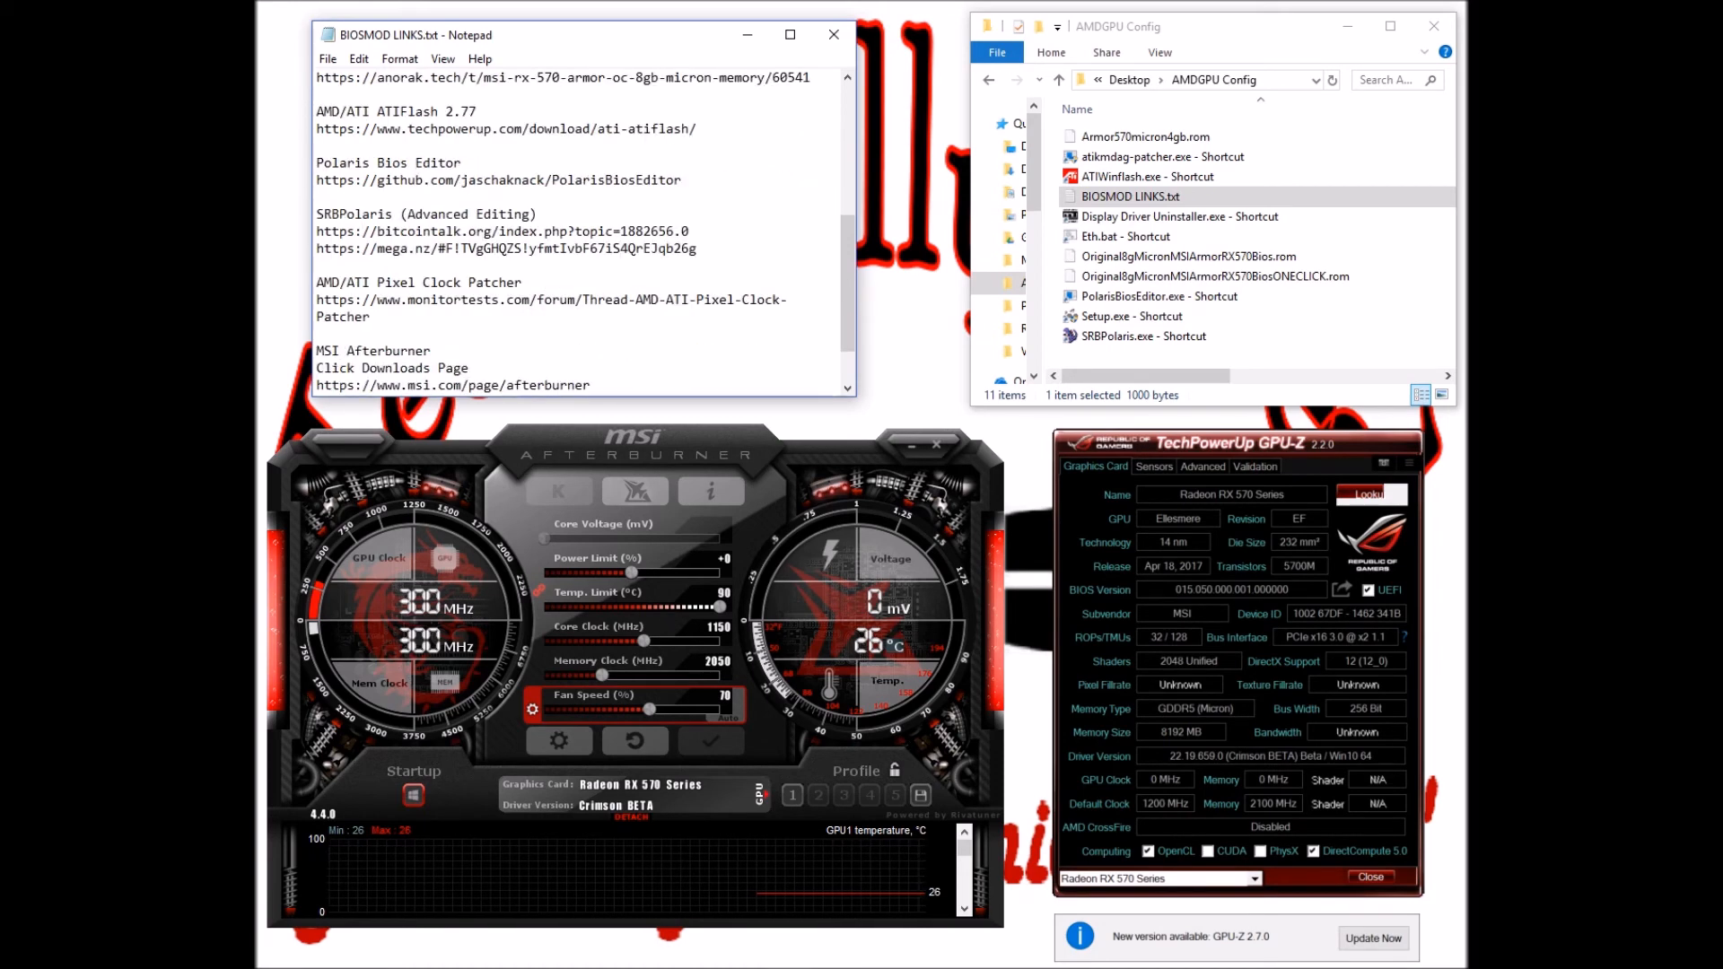
pyautogui.moveTo(315, 111); pyautogui.dragTo(476, 111)
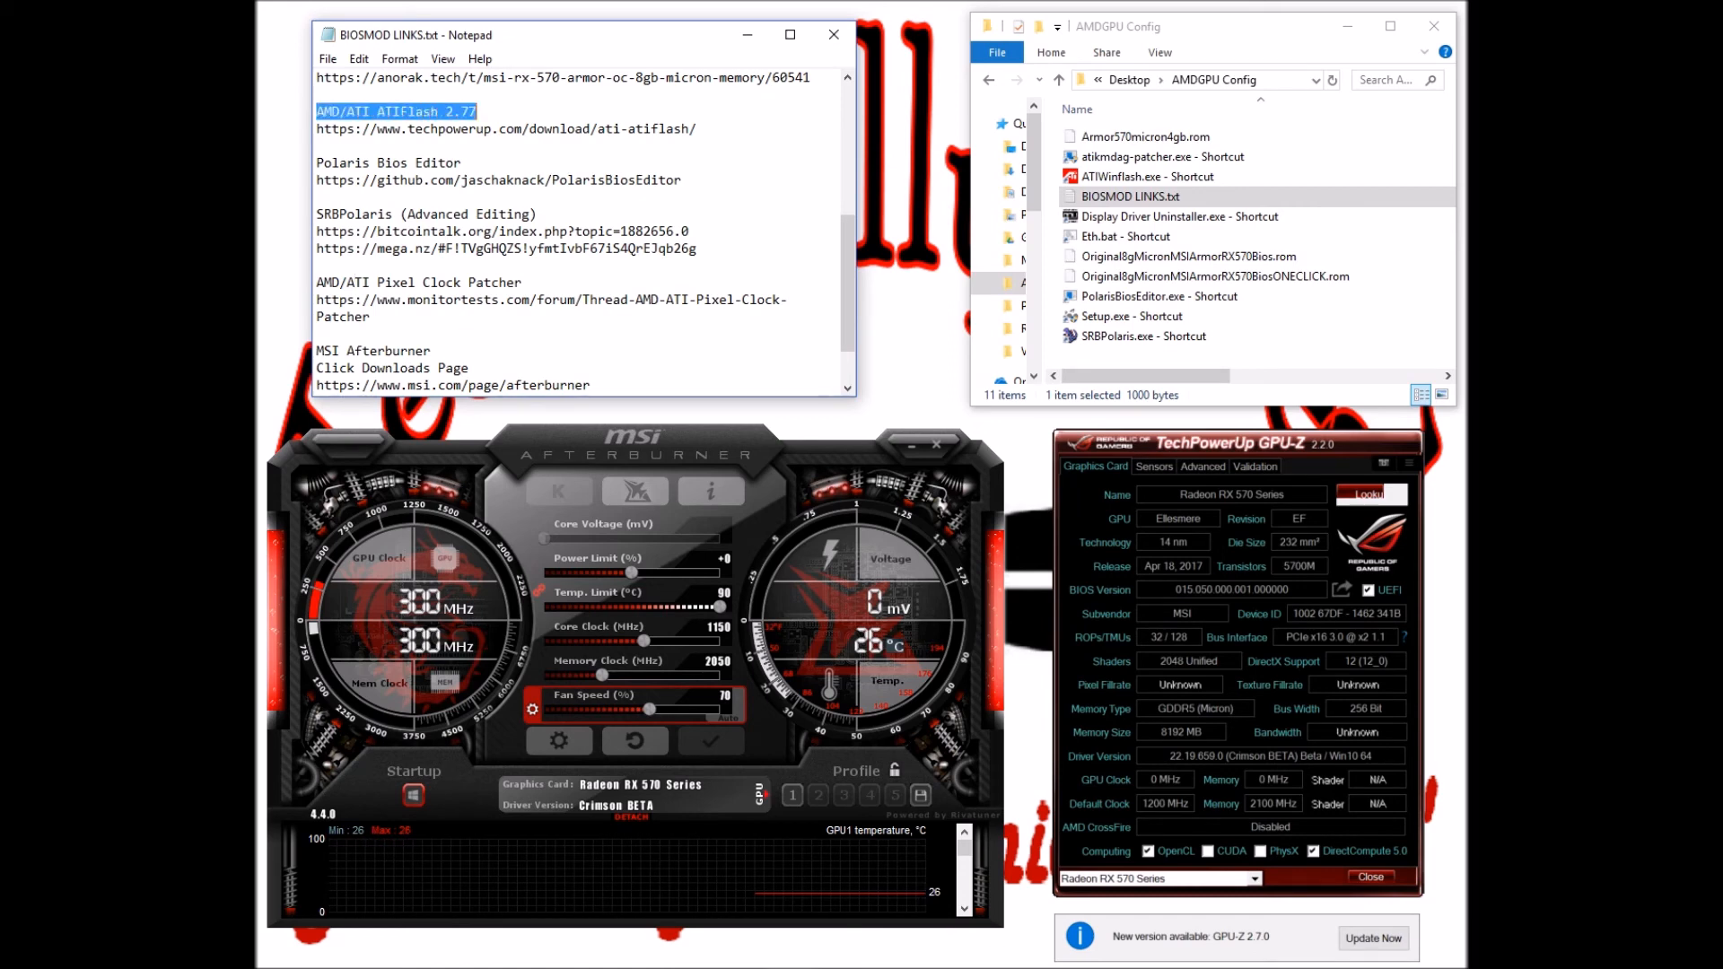
pyautogui.click(318, 145)
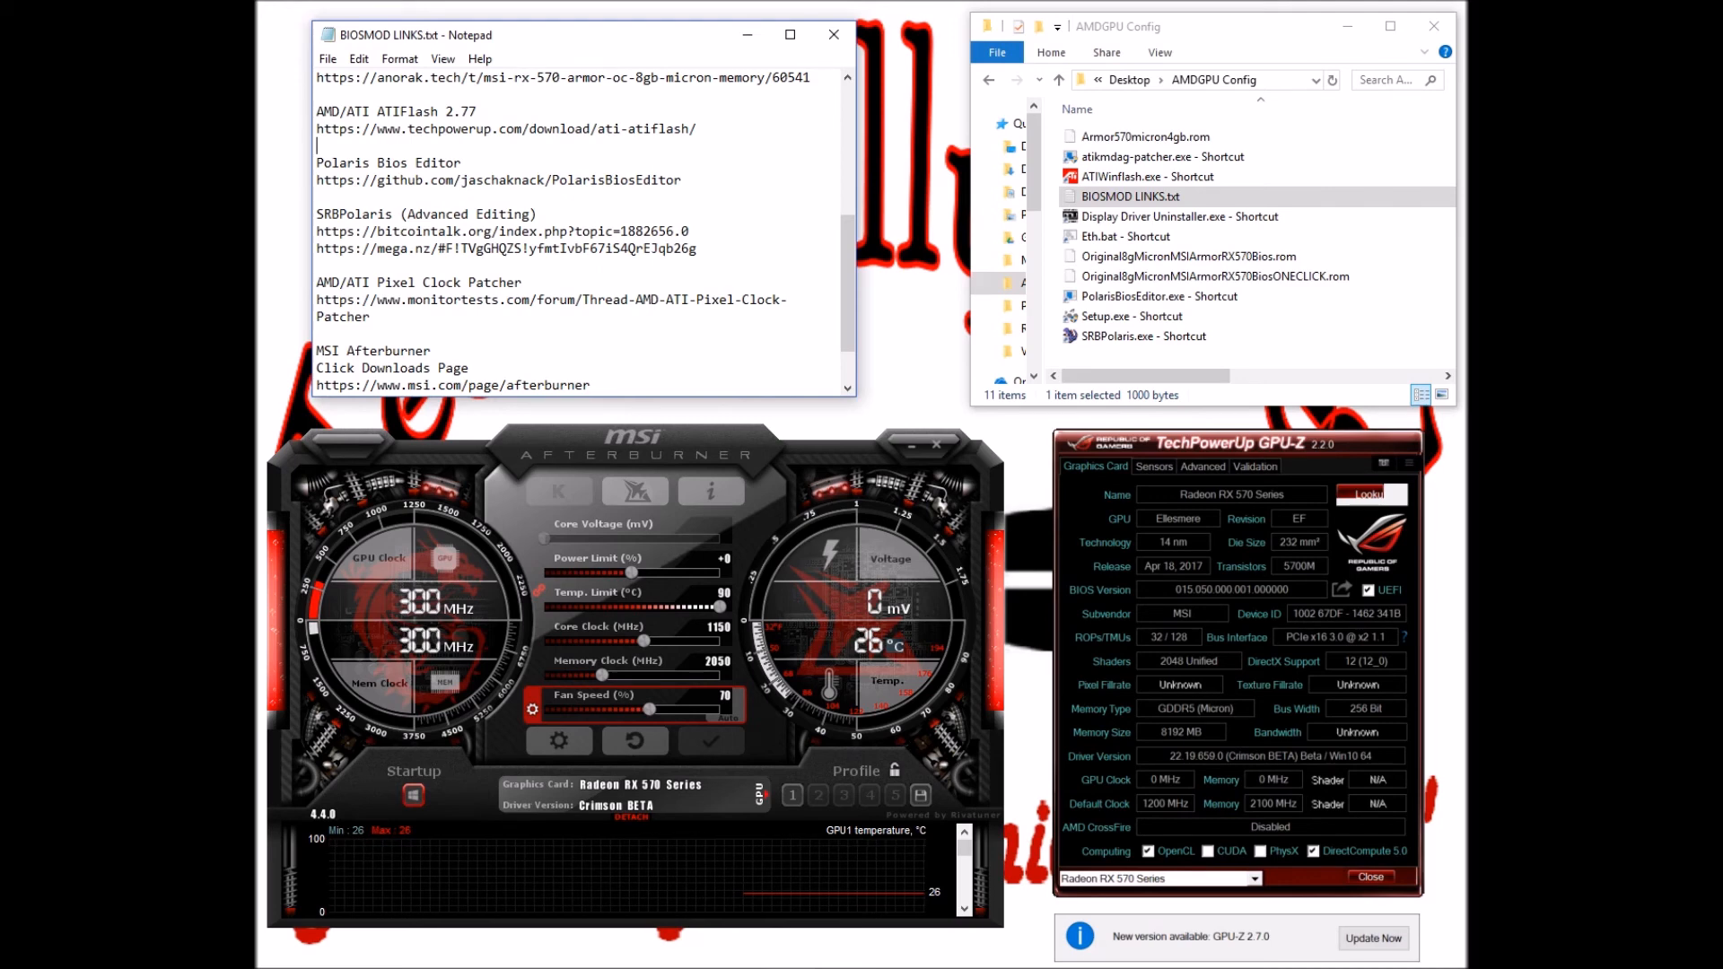
pyautogui.moveTo(316, 300); pyautogui.dragTo(362, 301)
pyautogui.click(372, 317)
pyautogui.scroll(-1, 574, 231)
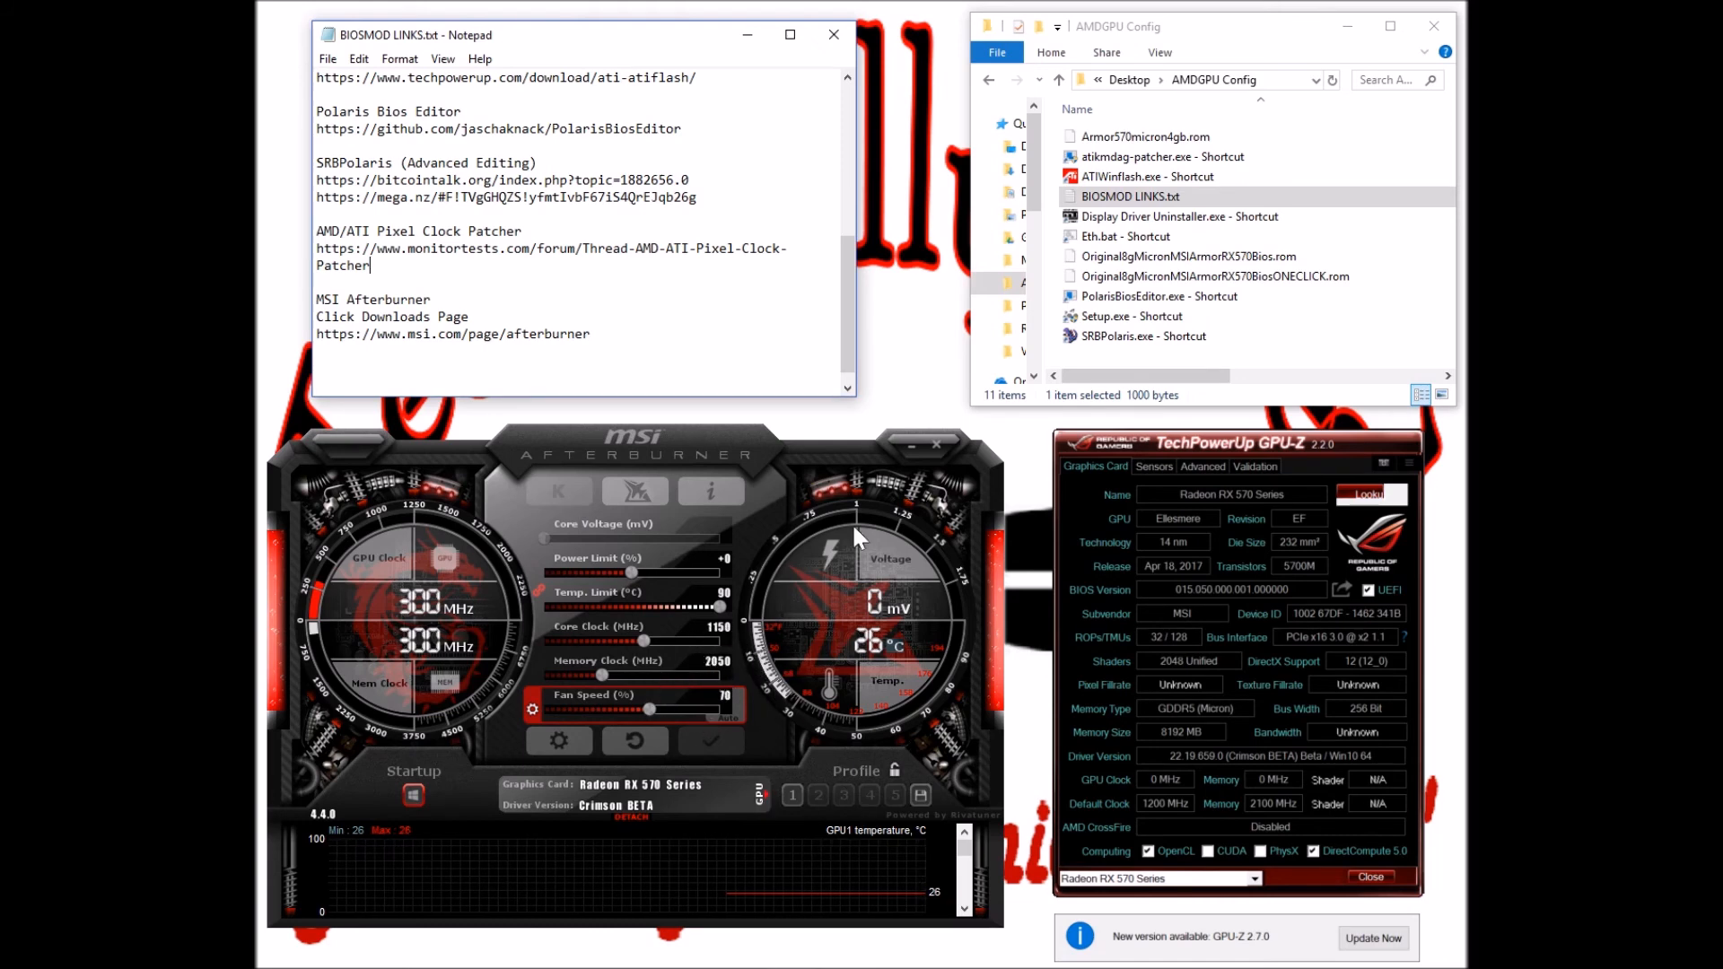
# Run Eth.bat - Shortcut, move its miner console right and exit select mode
pyautogui.click(1068, 236)
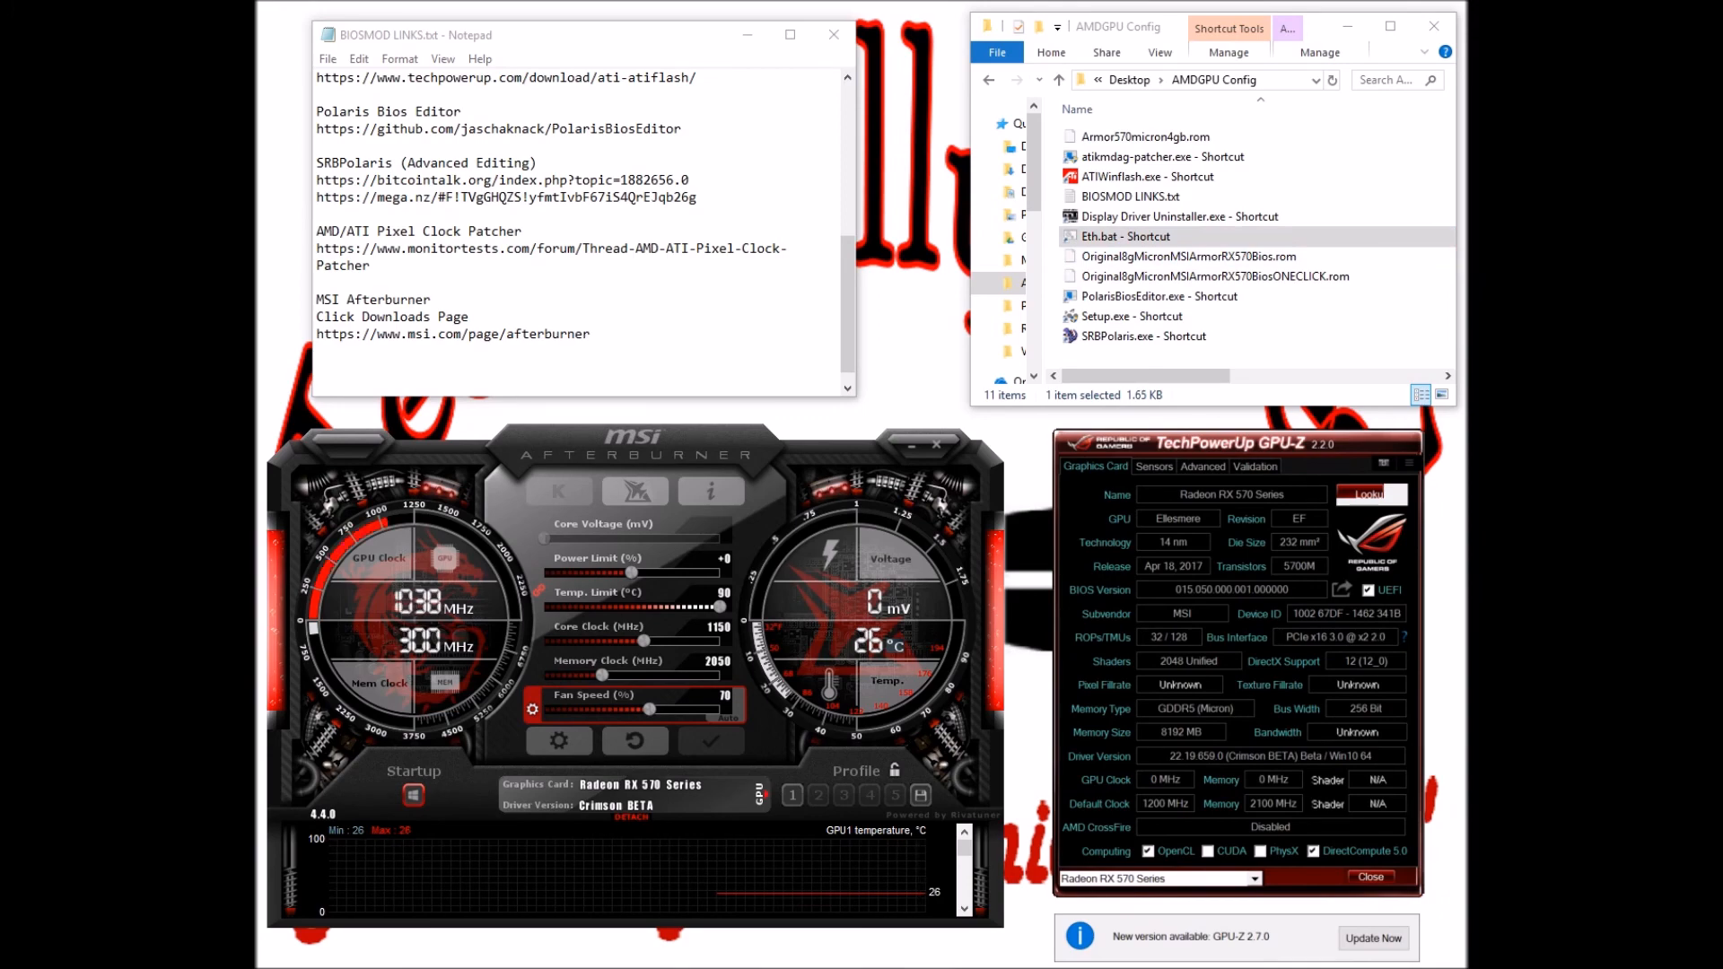
pyautogui.moveTo(1038, 191); pyautogui.dragTo(1131, 180)
pyautogui.click(902, 624)
pyautogui.rightClick(914, 627)
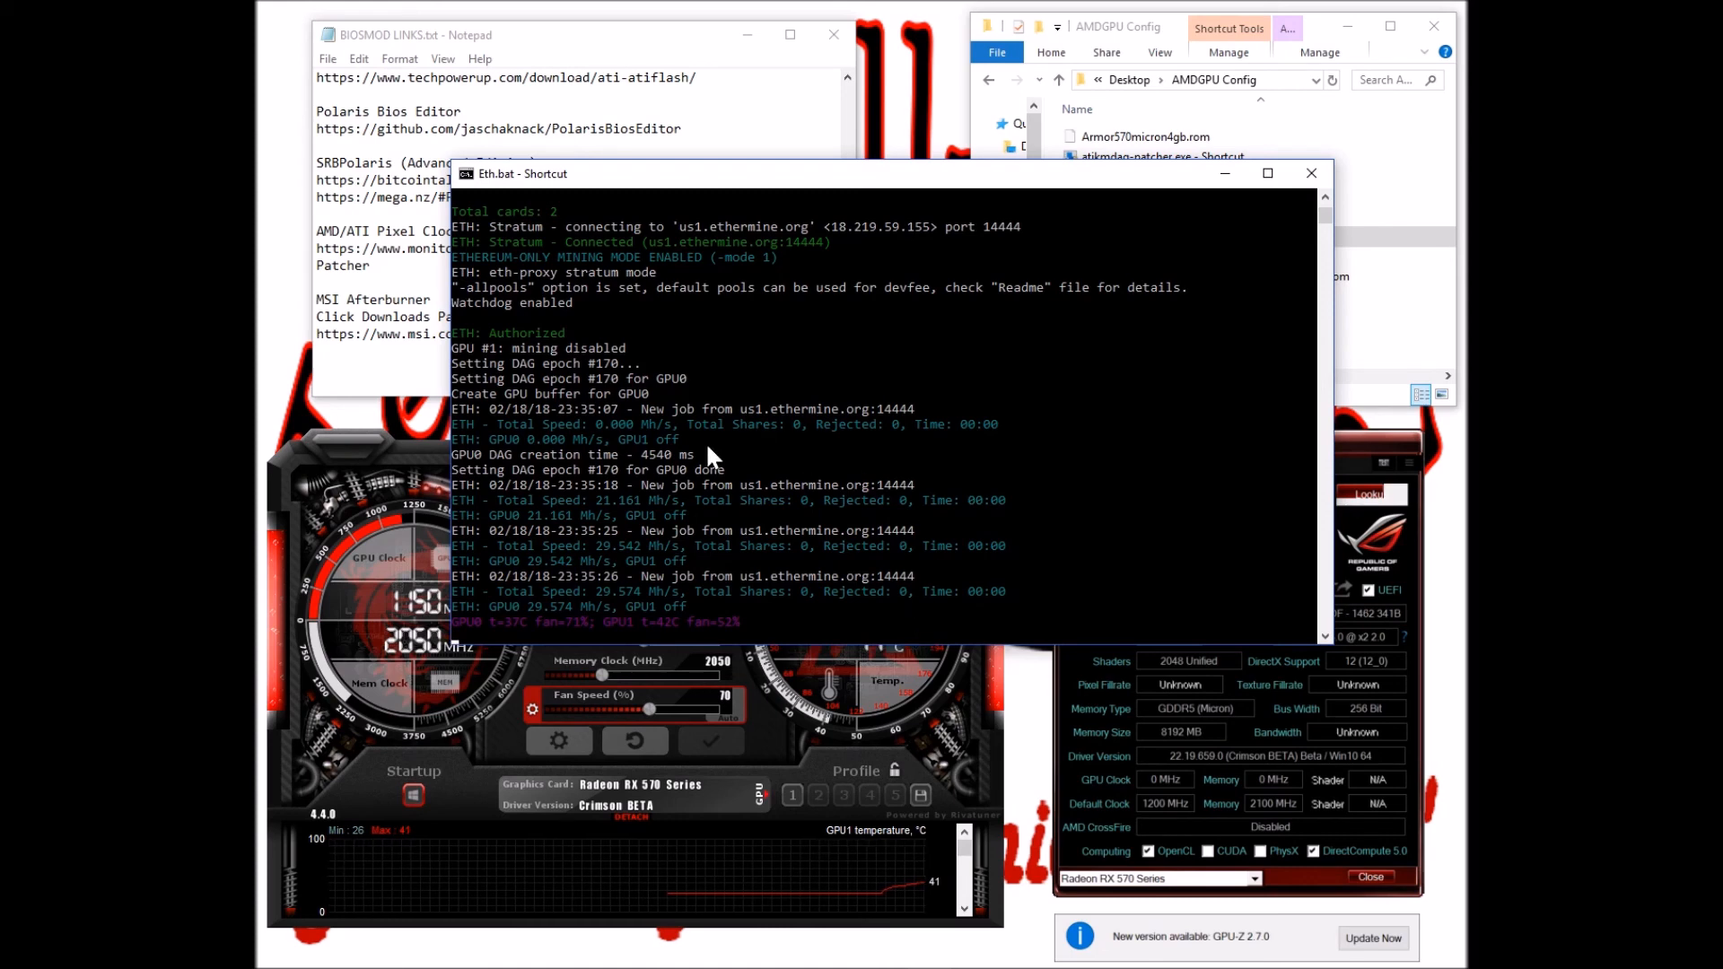
# Set and apply a 2100 MHz memory clock in MSI Afterburner, then refocus the miner console
pyautogui.click(396, 465)
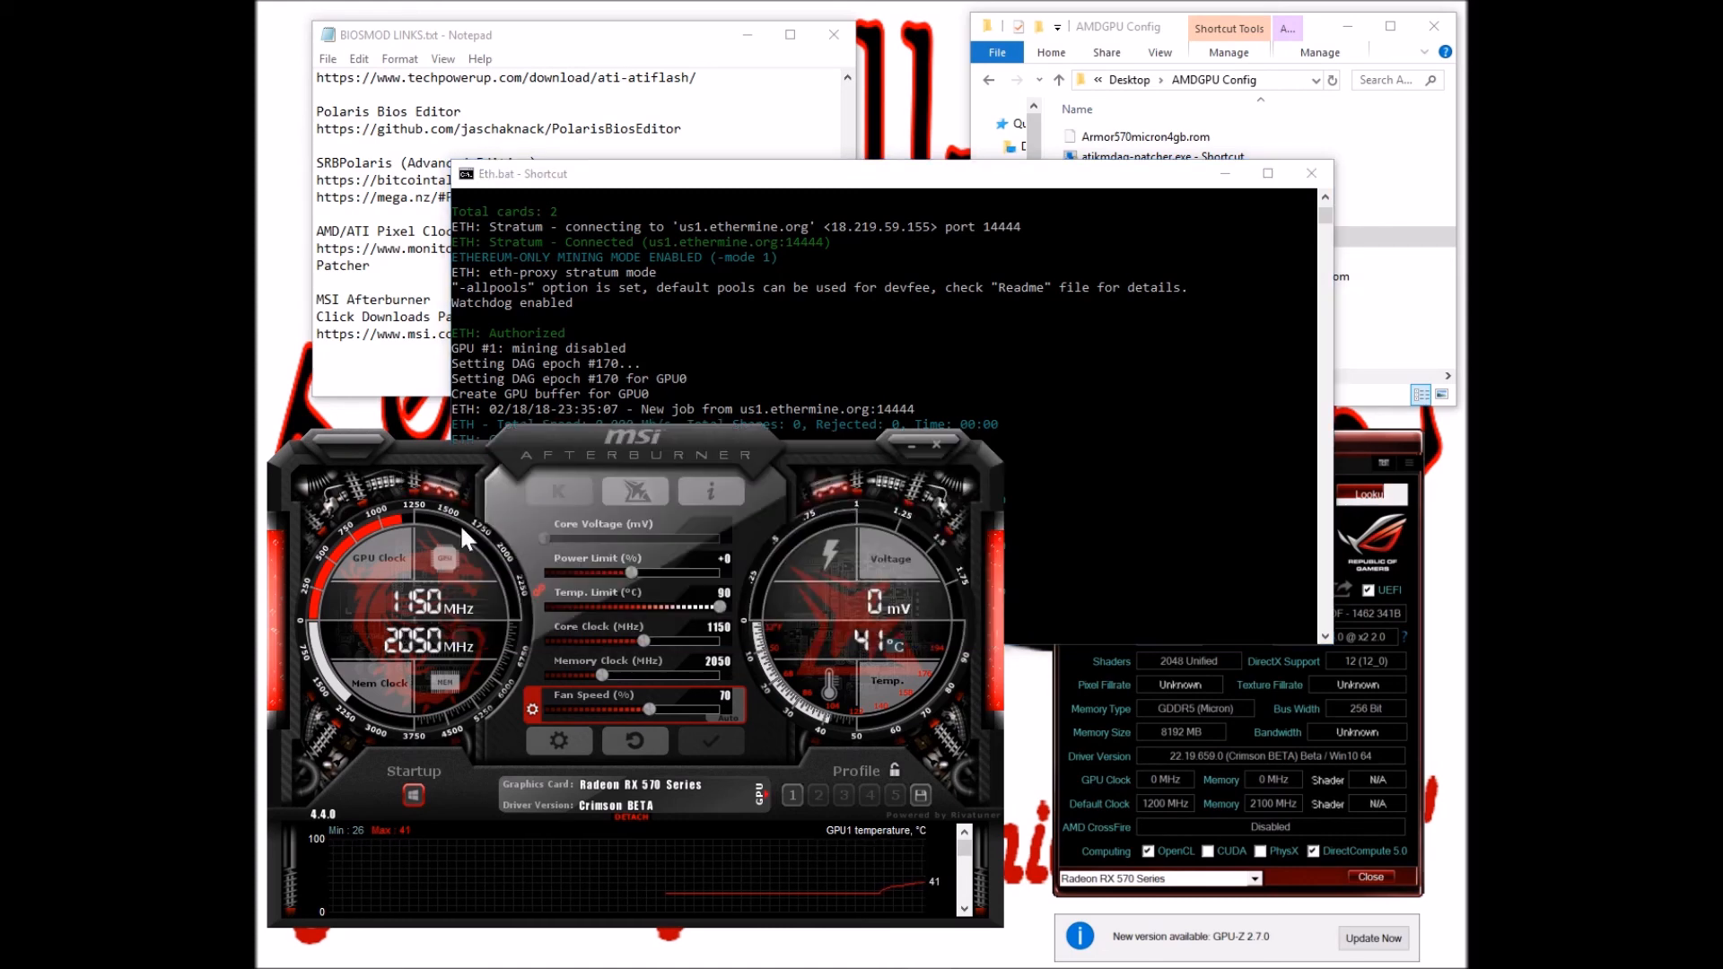
pyautogui.click(720, 661)
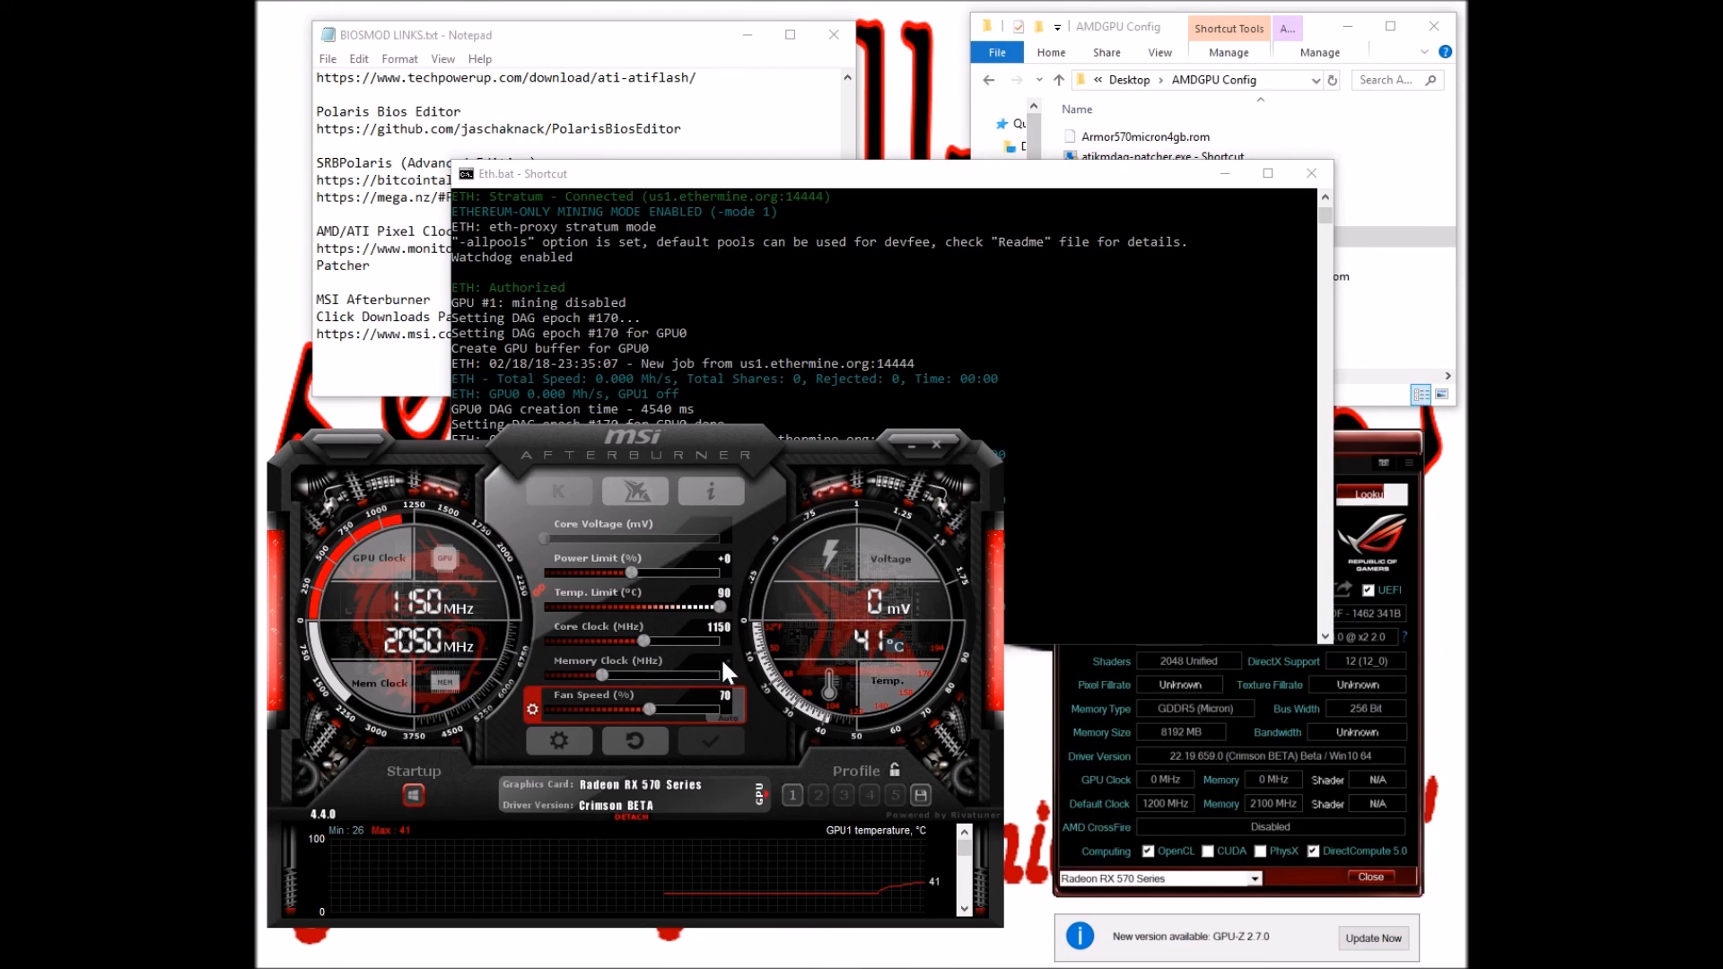
pyautogui.write('2100')
pyautogui.press('Return')
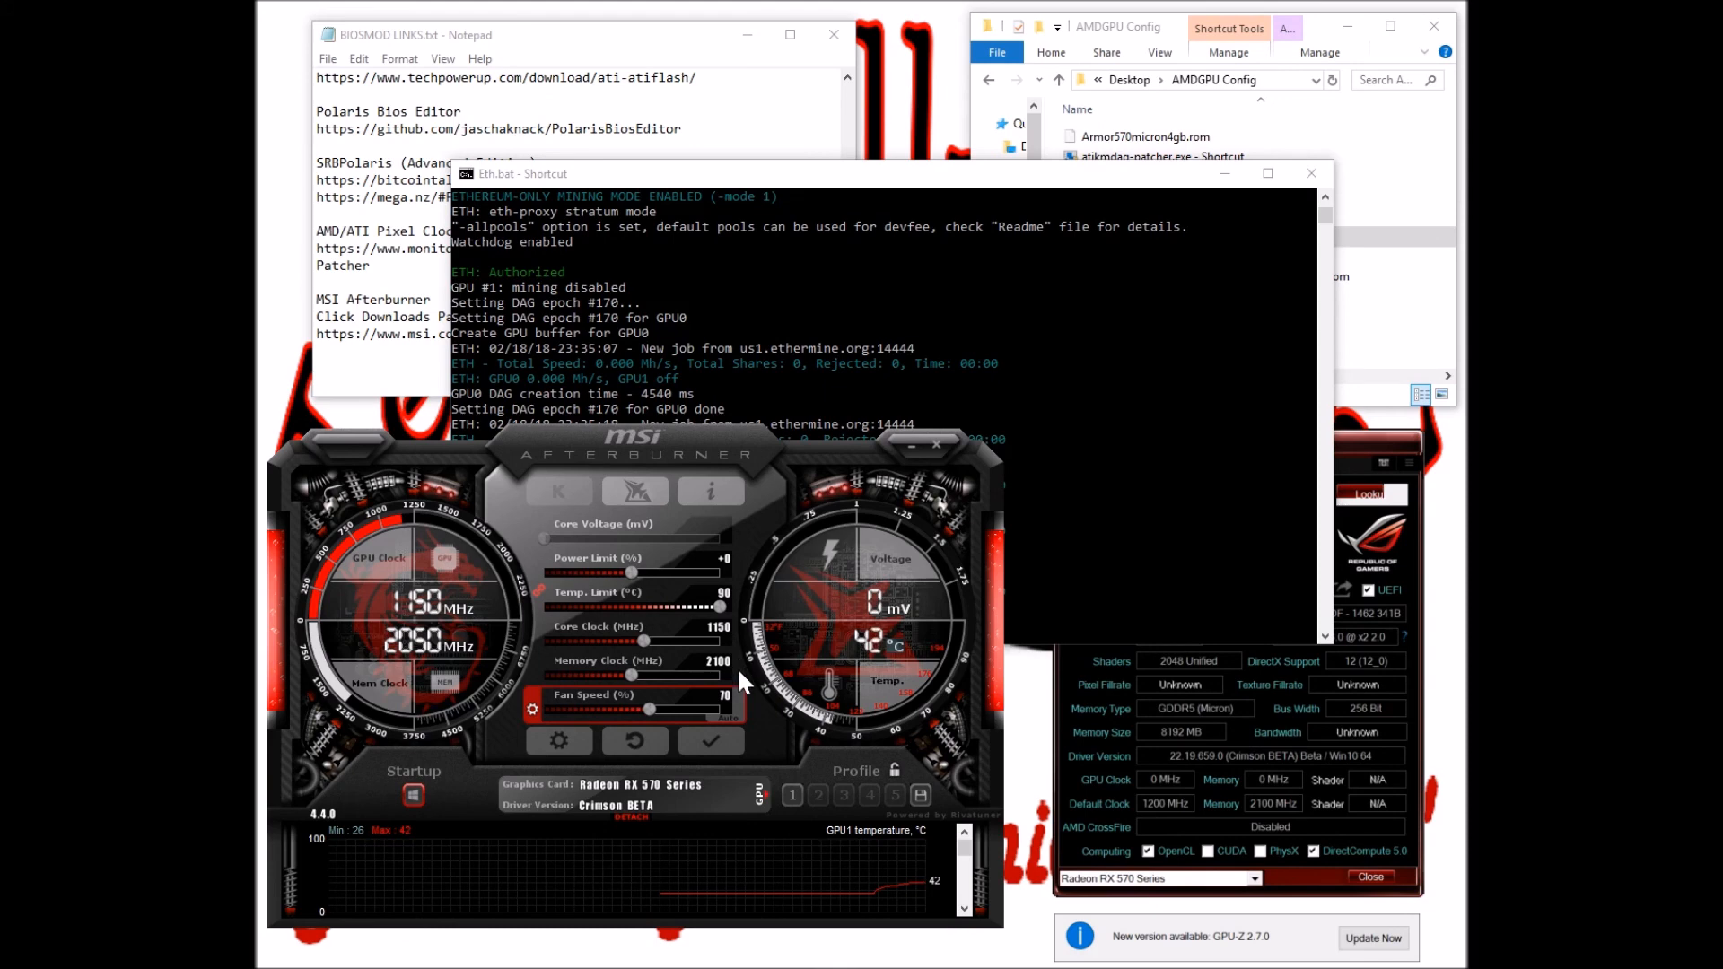
pyautogui.click(712, 750)
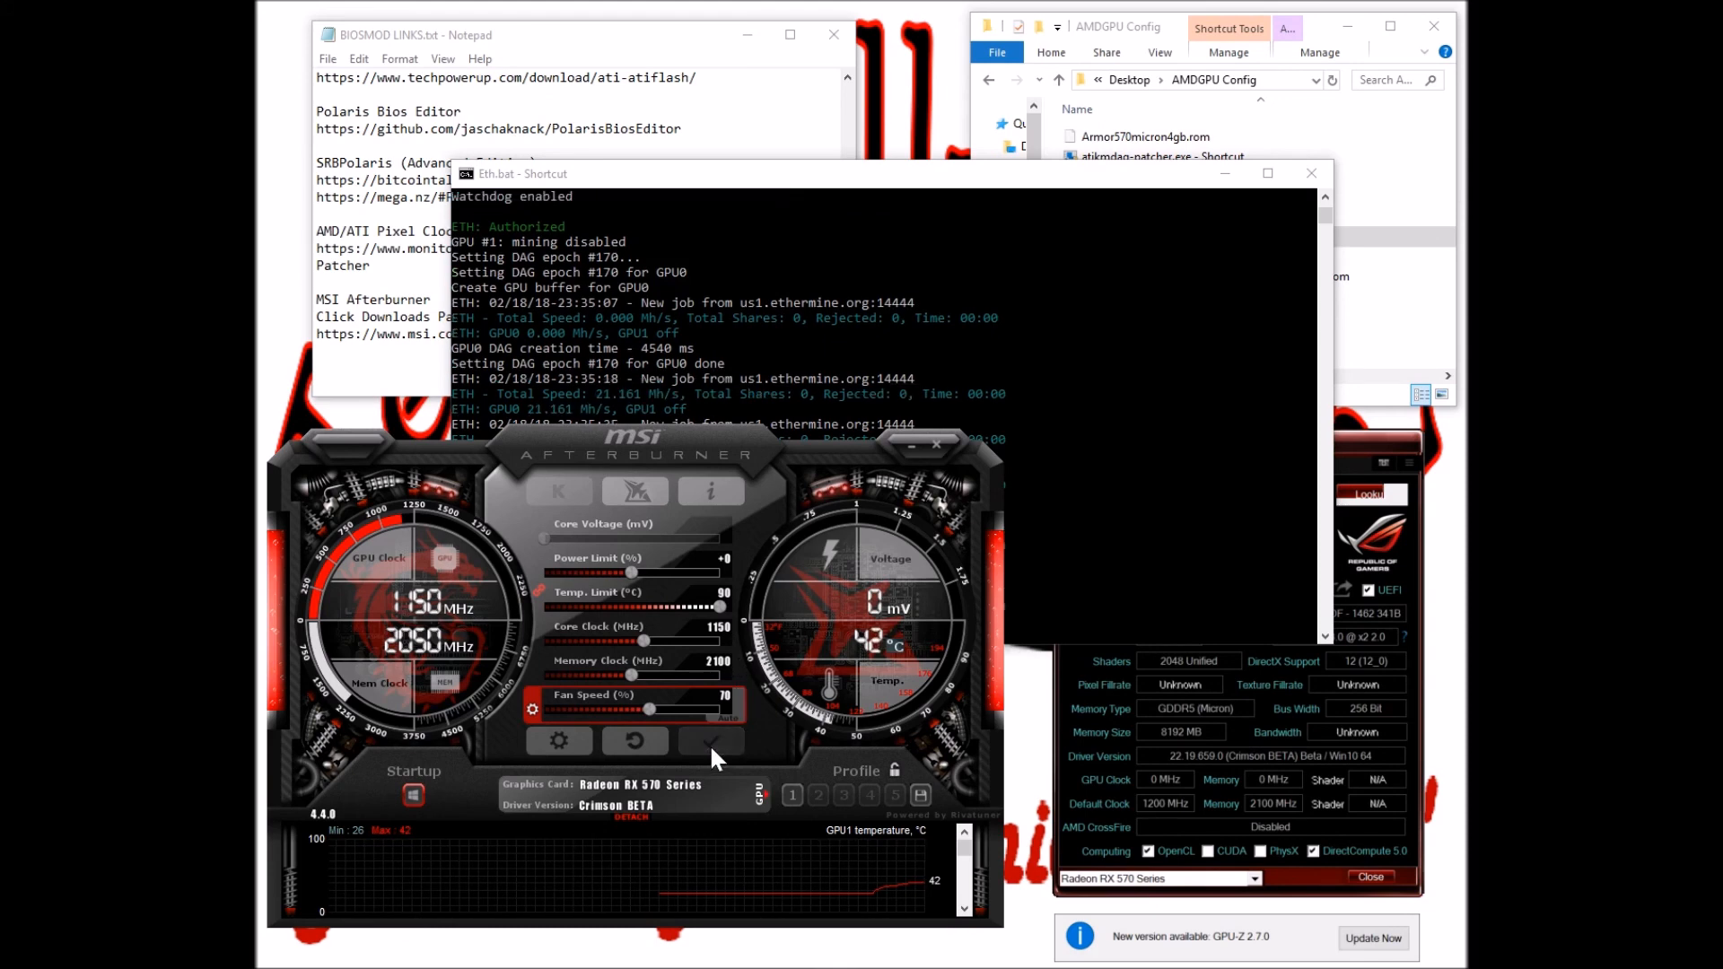
pyautogui.click(789, 329)
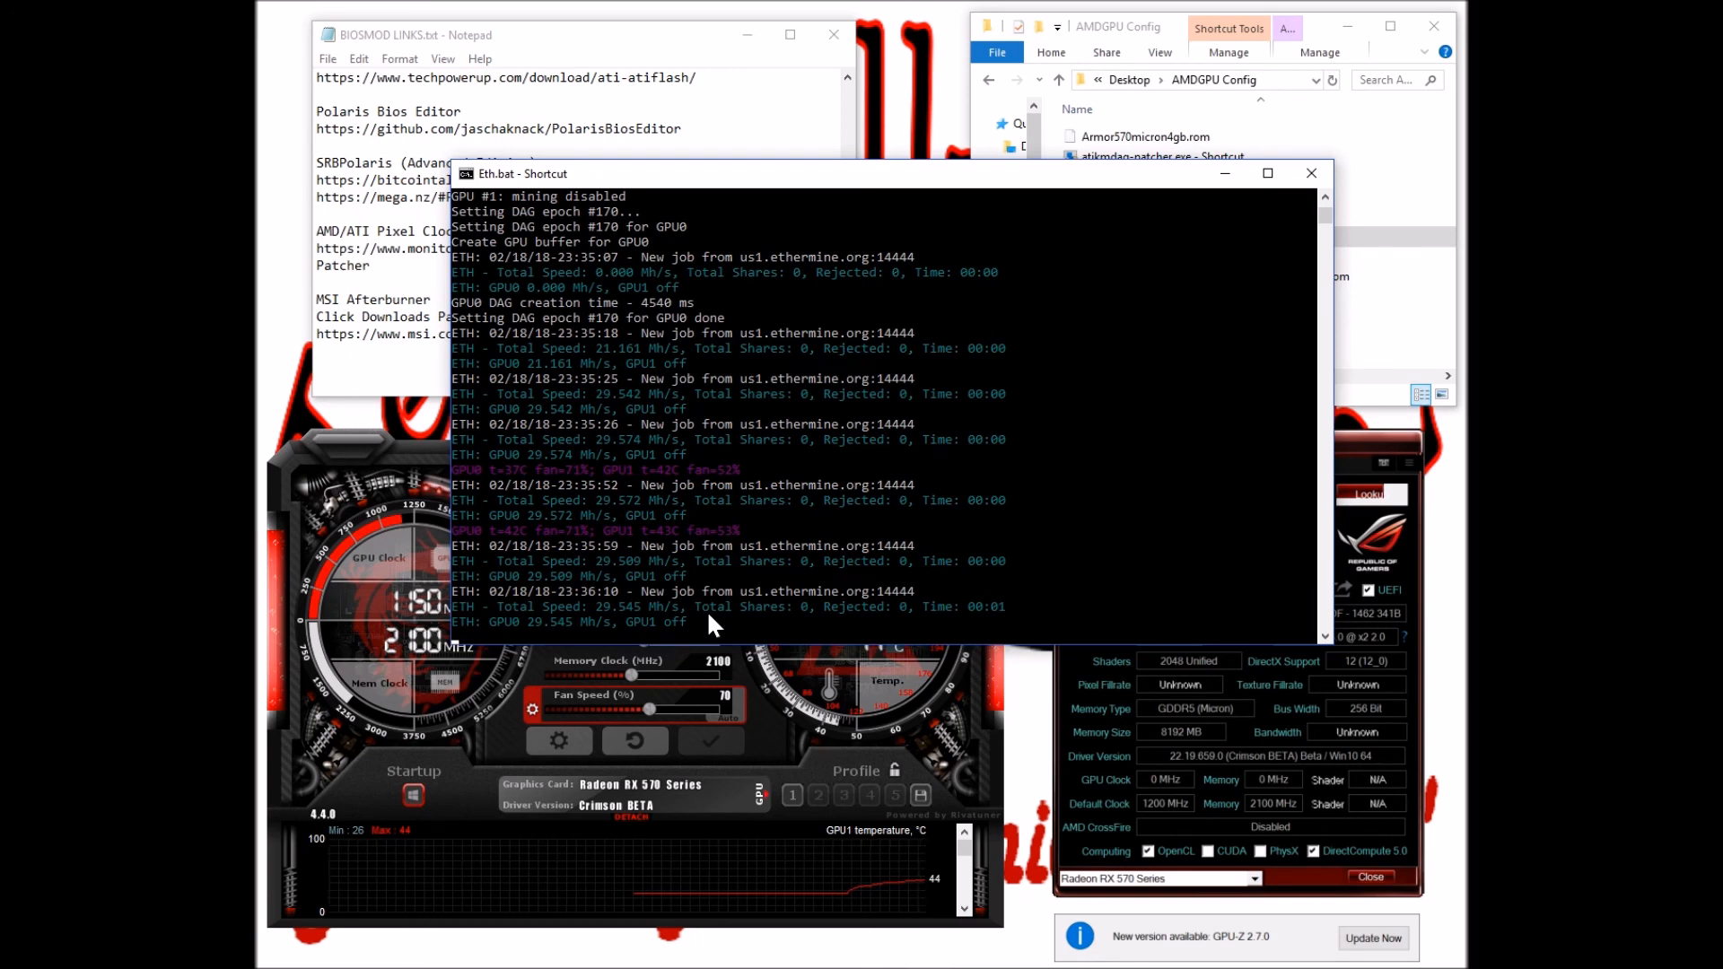
# Show GPU-Z's Sensors tab with live 1150 MHz core and 2100 MHz memory readings
pyautogui.click(1106, 773)
pyautogui.click(1156, 464)
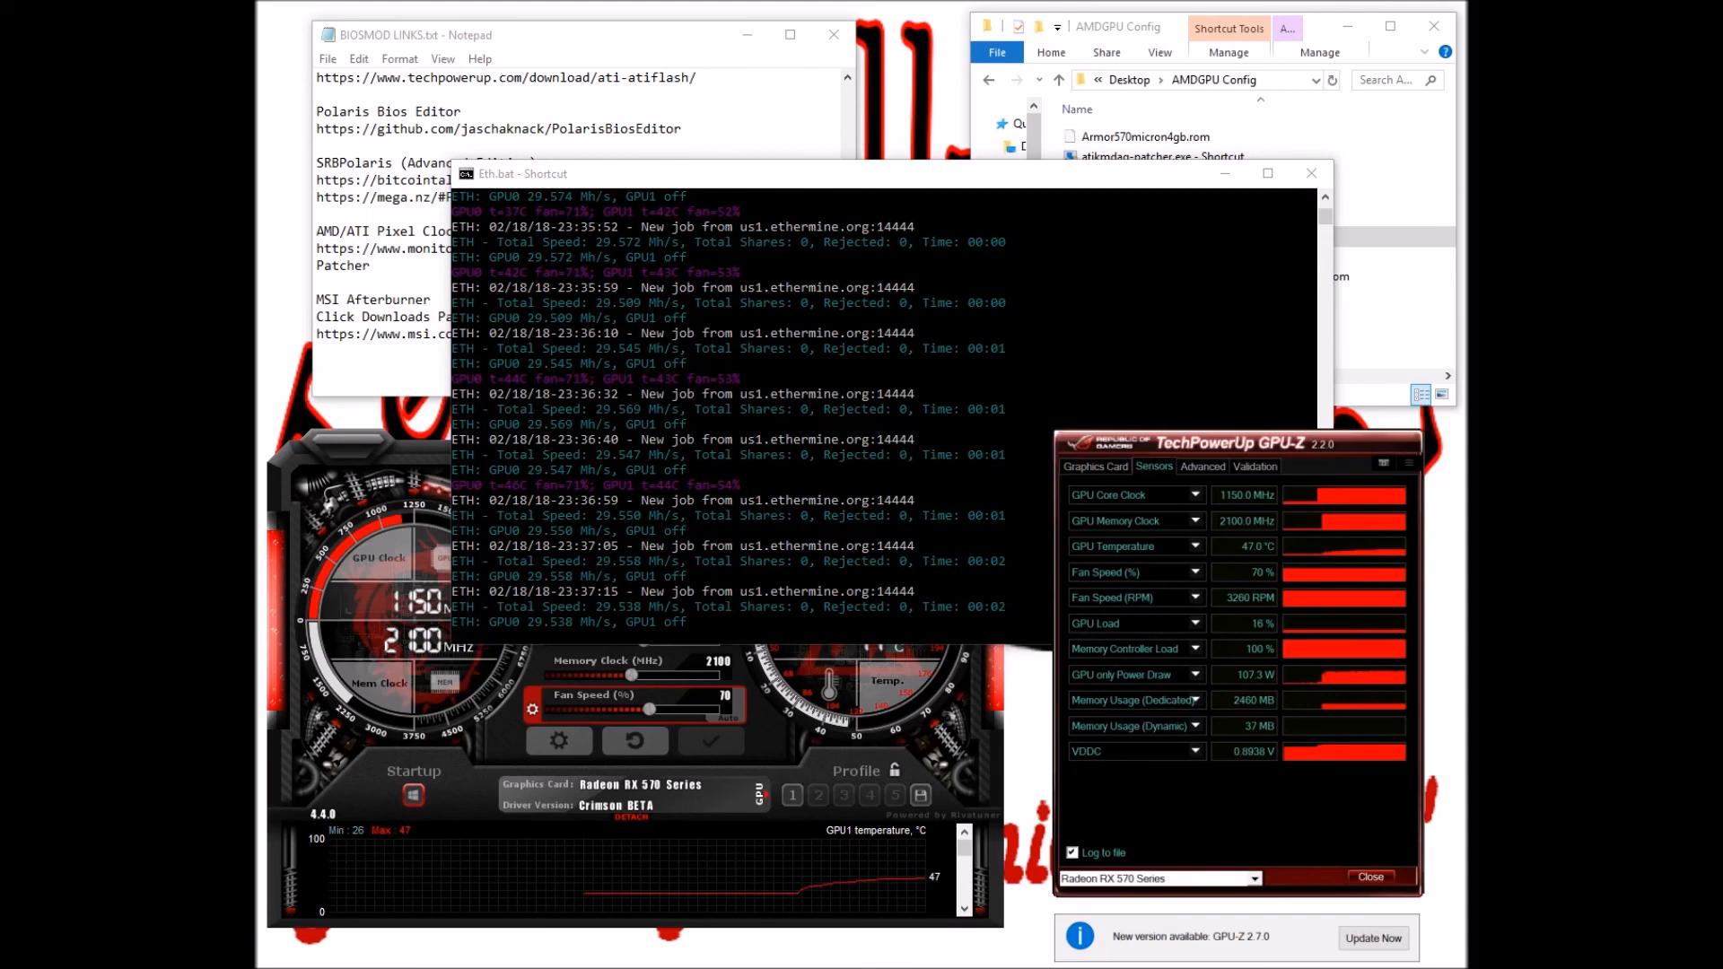
# Bring the BIOSMOD LINKS Notepad forward, scroll through the links and back to the top
pyautogui.click(591, 52)
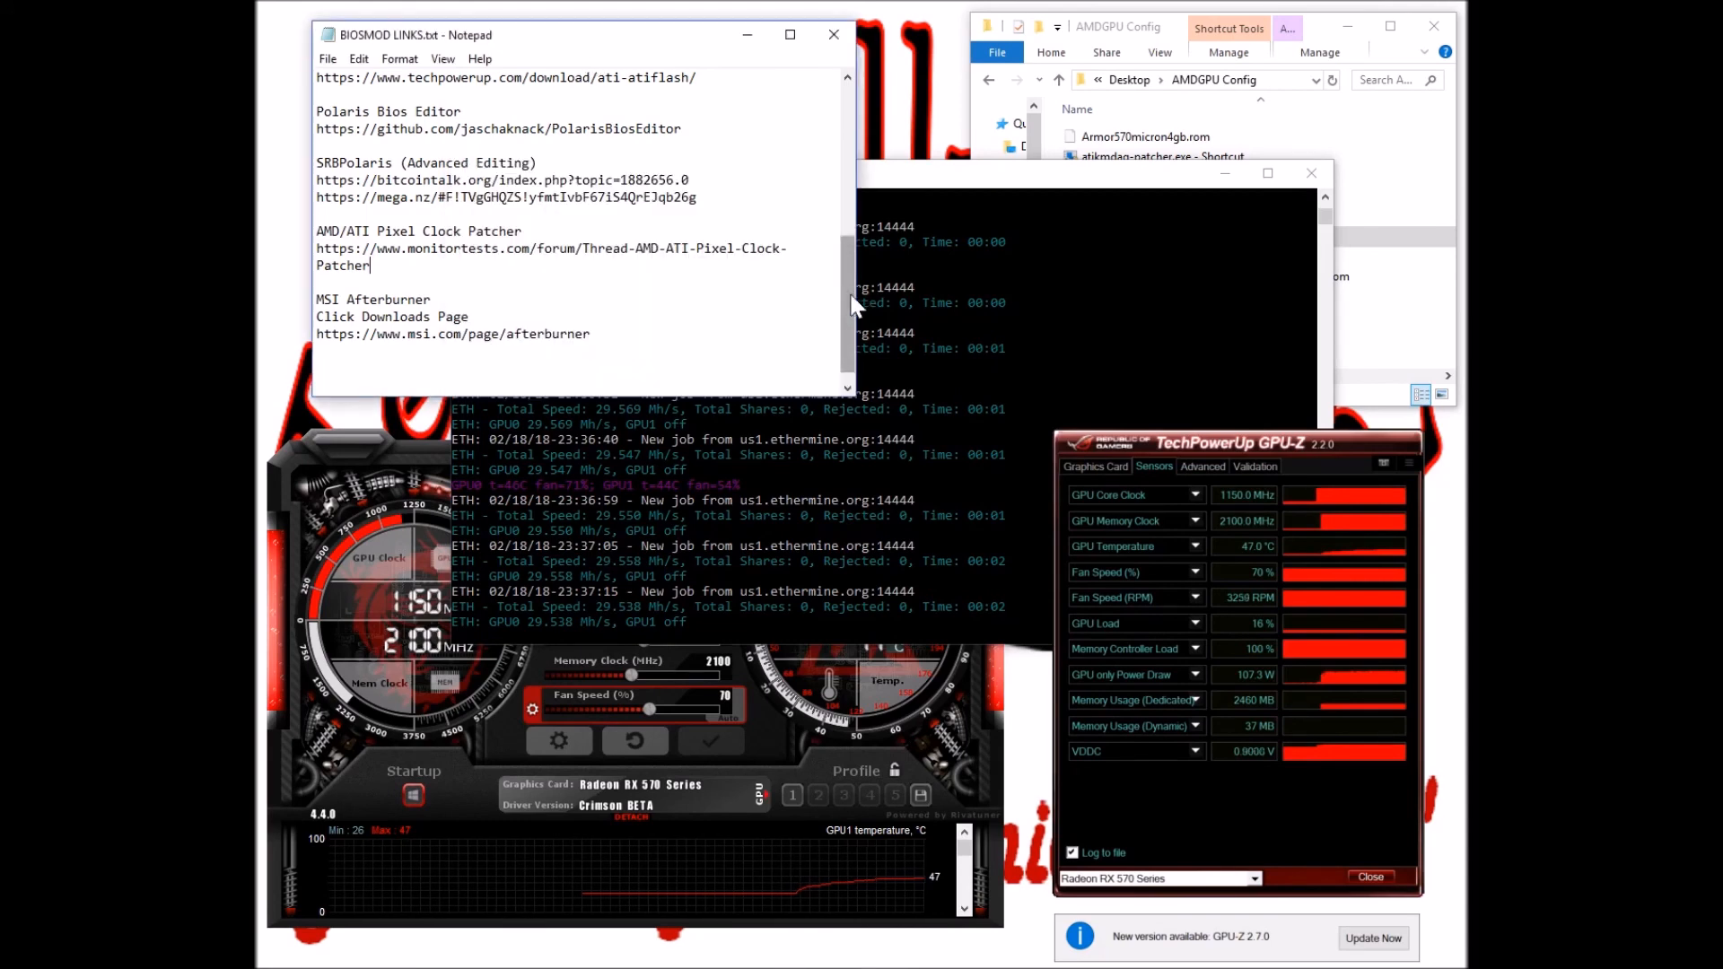
pyautogui.moveTo(854, 305); pyautogui.dragTo(854, 155)
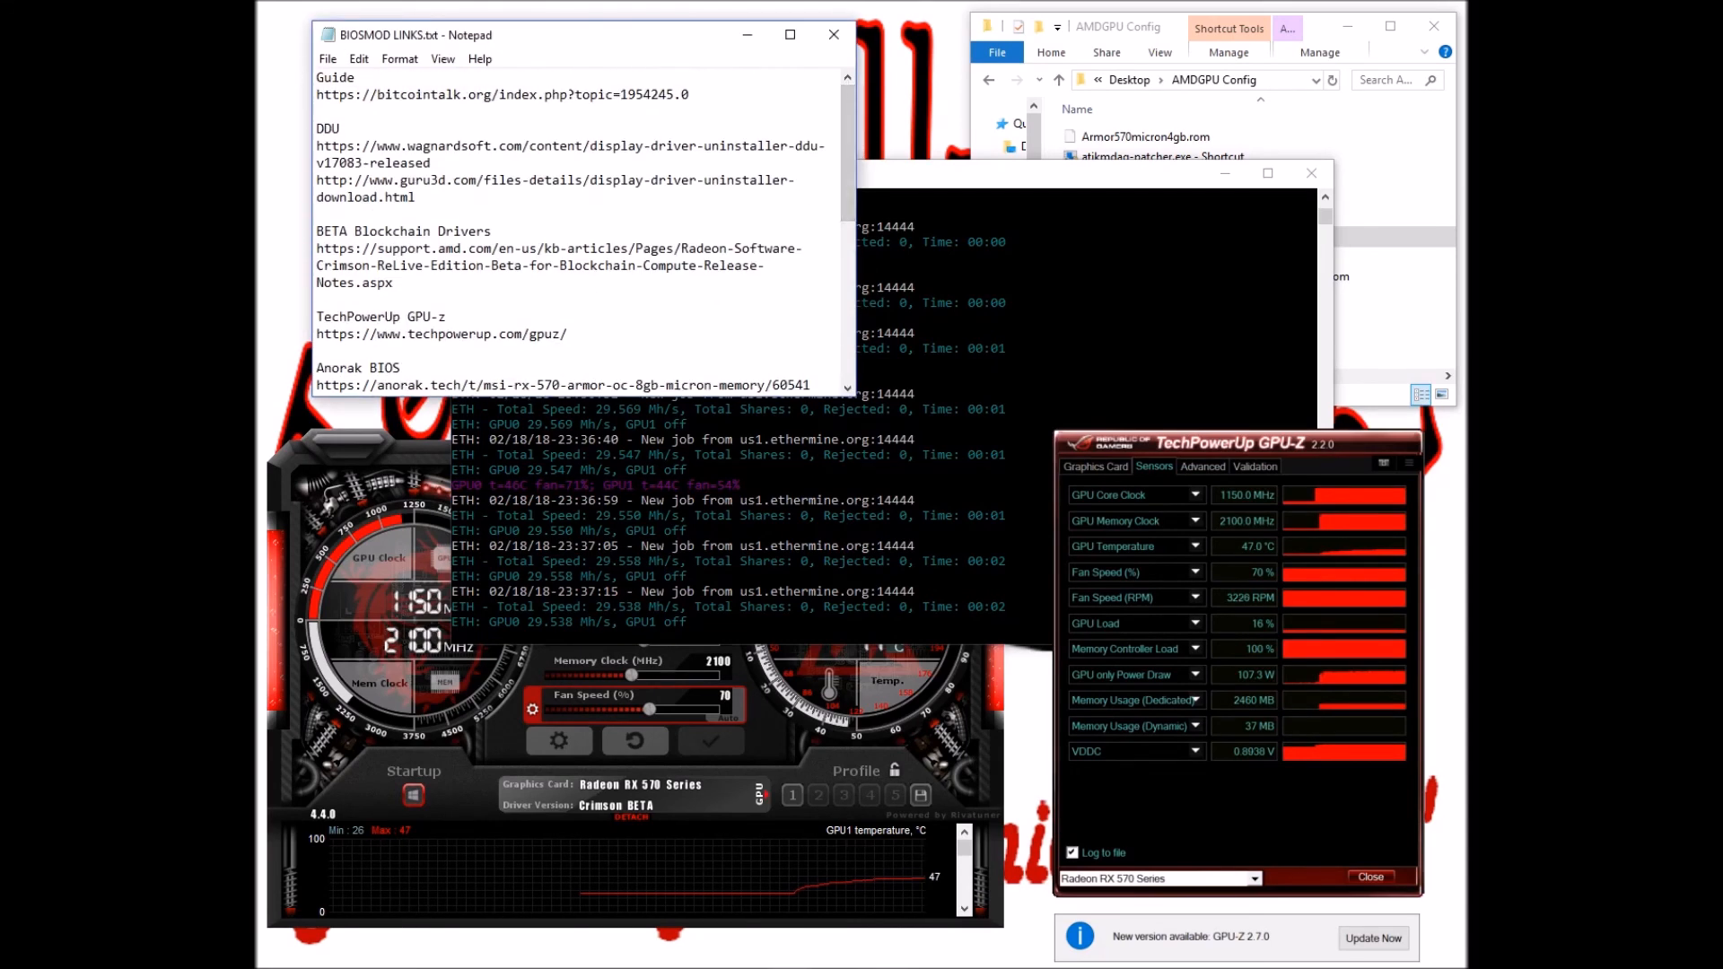
pyautogui.scroll(-5, 578, 229)
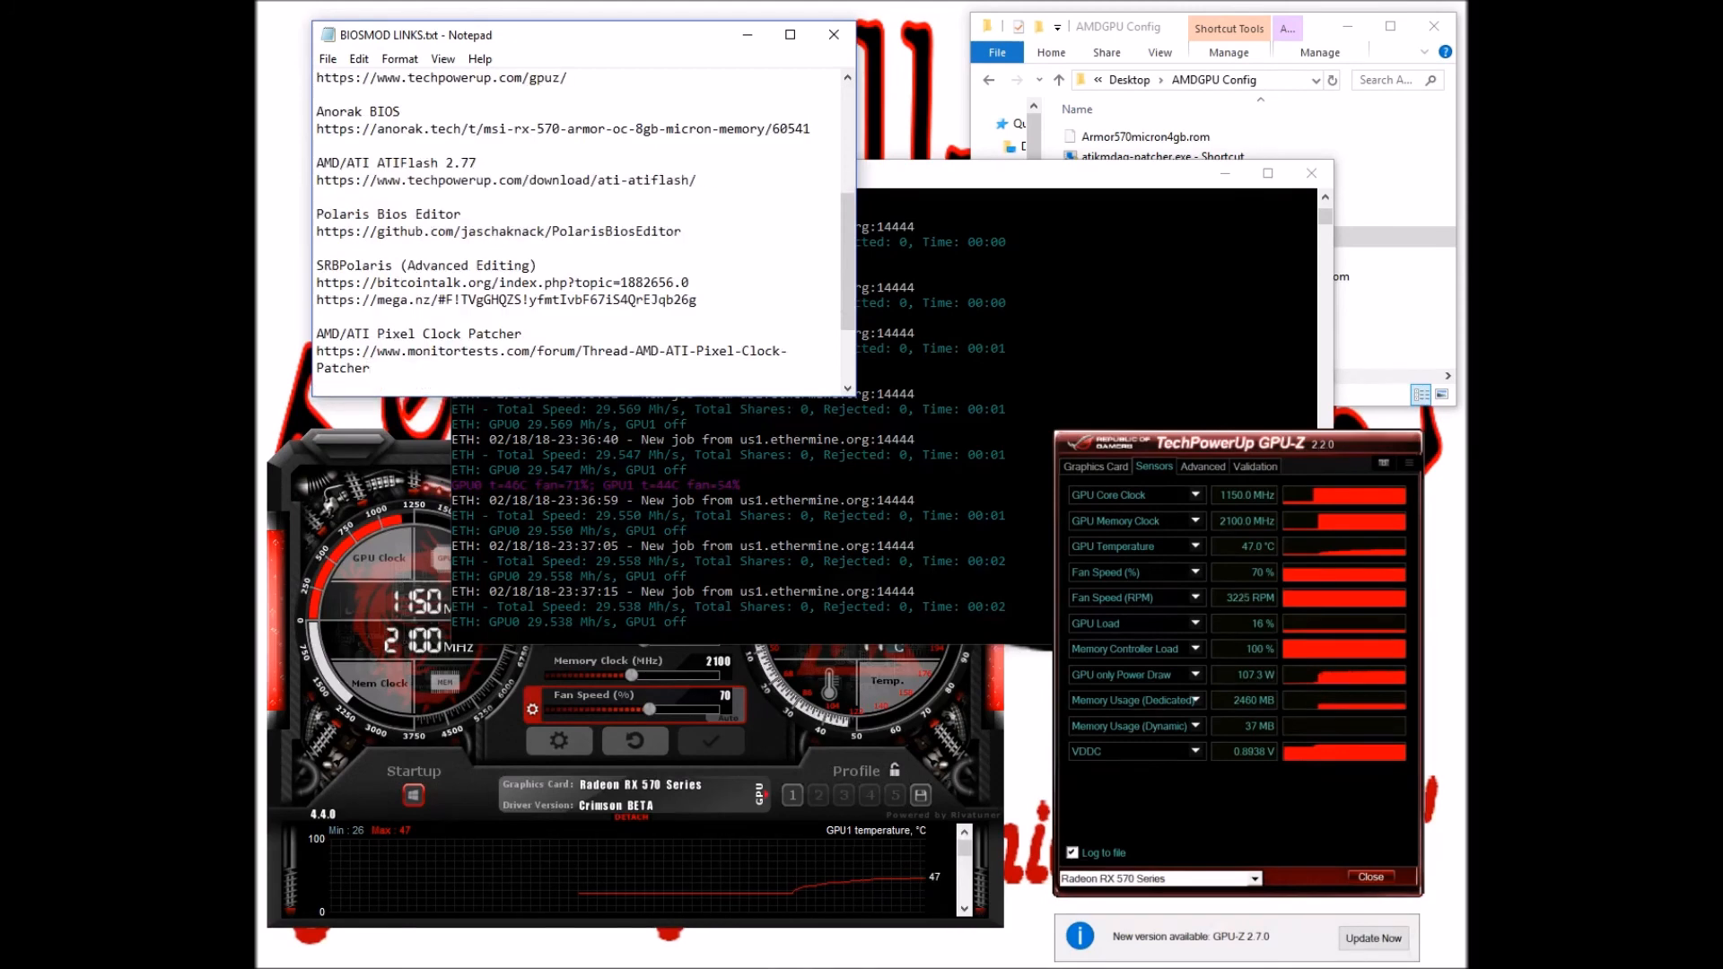
pyautogui.scroll(-2, 579, 229)
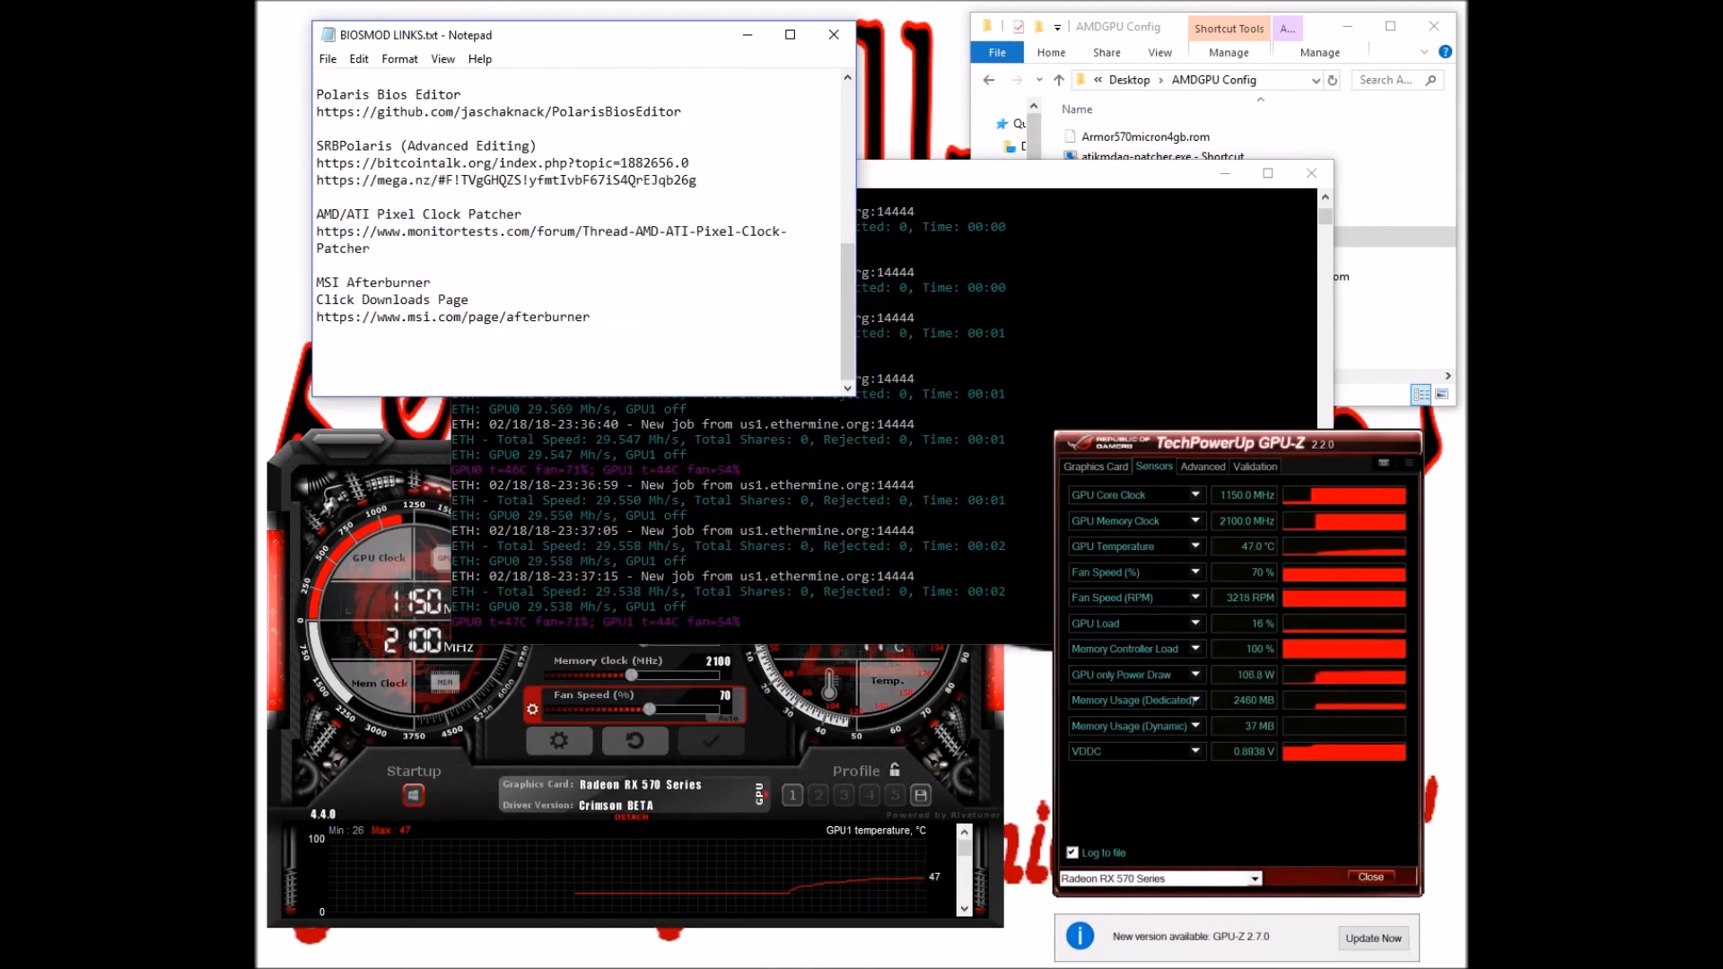
pyautogui.scroll(3, 579, 229)
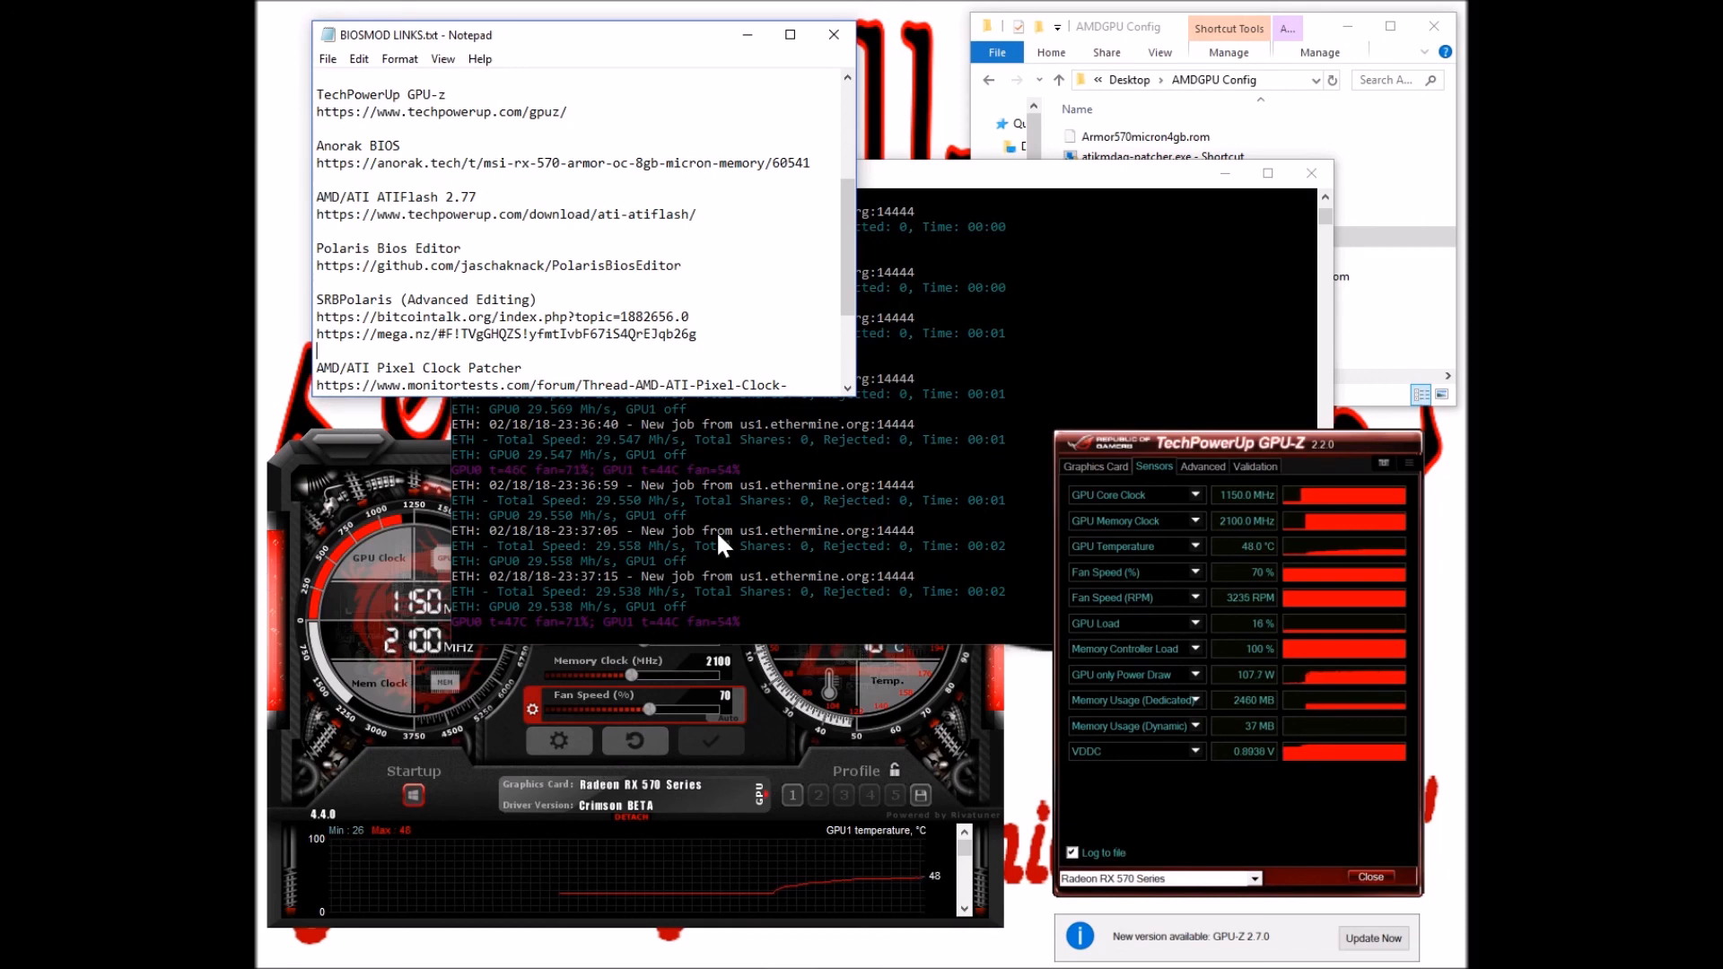
pyautogui.moveTo(847, 284); pyautogui.dragTo(808, 83)
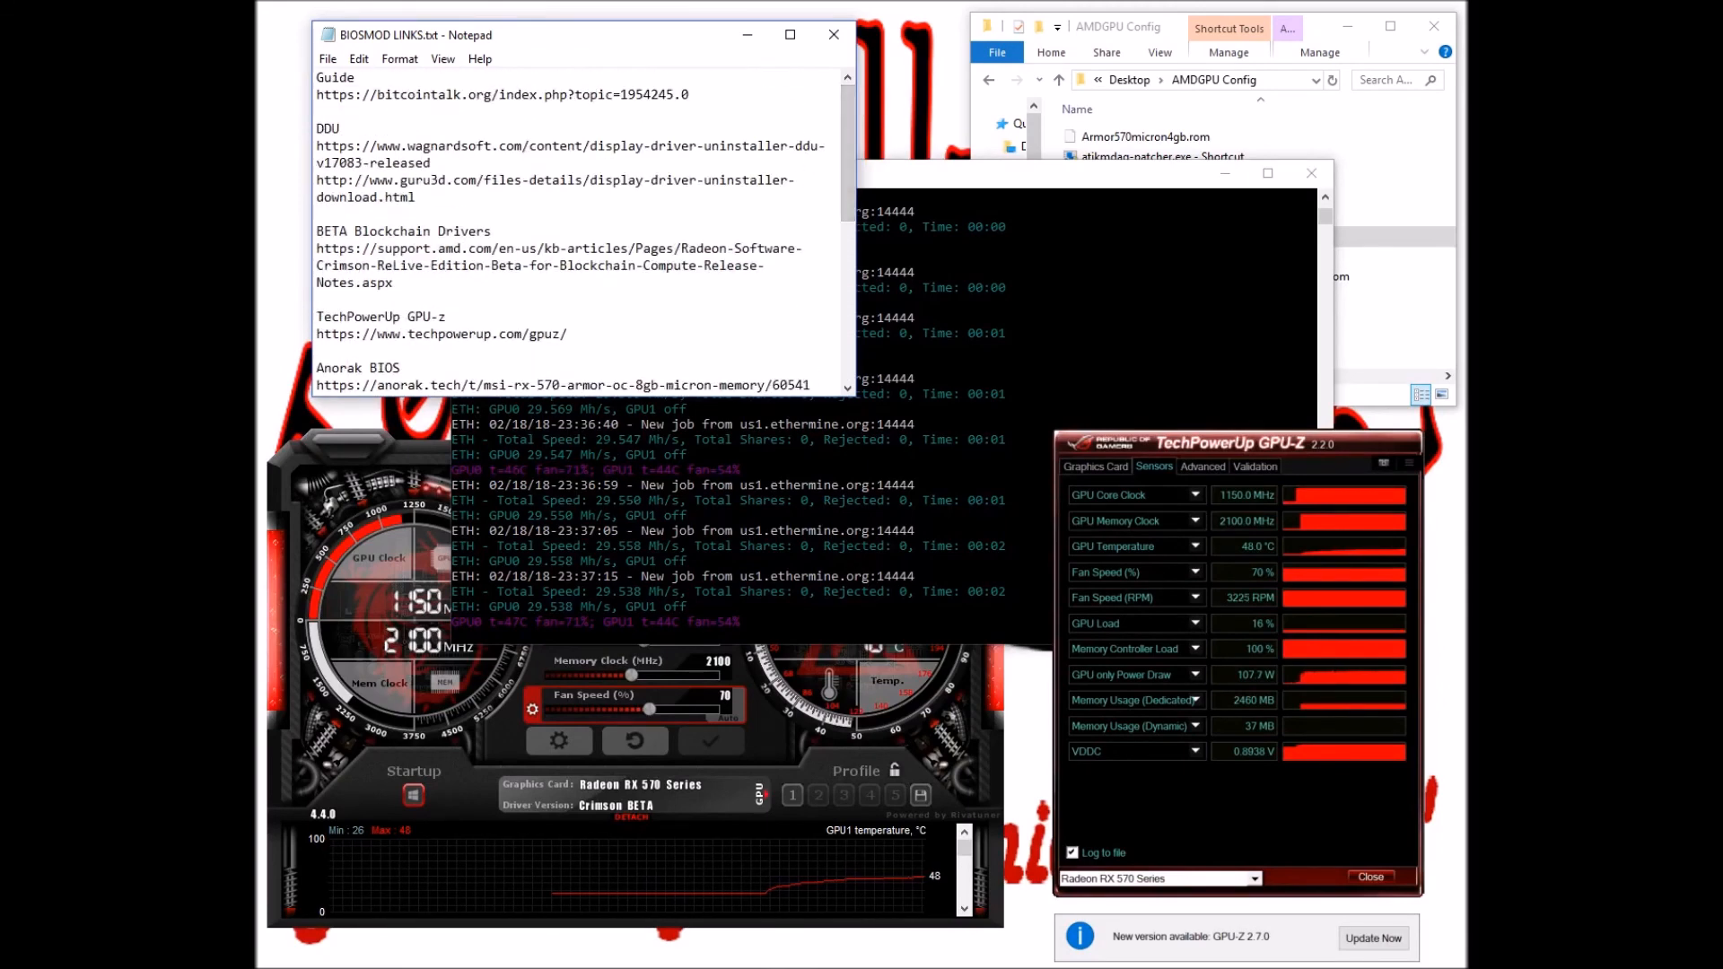